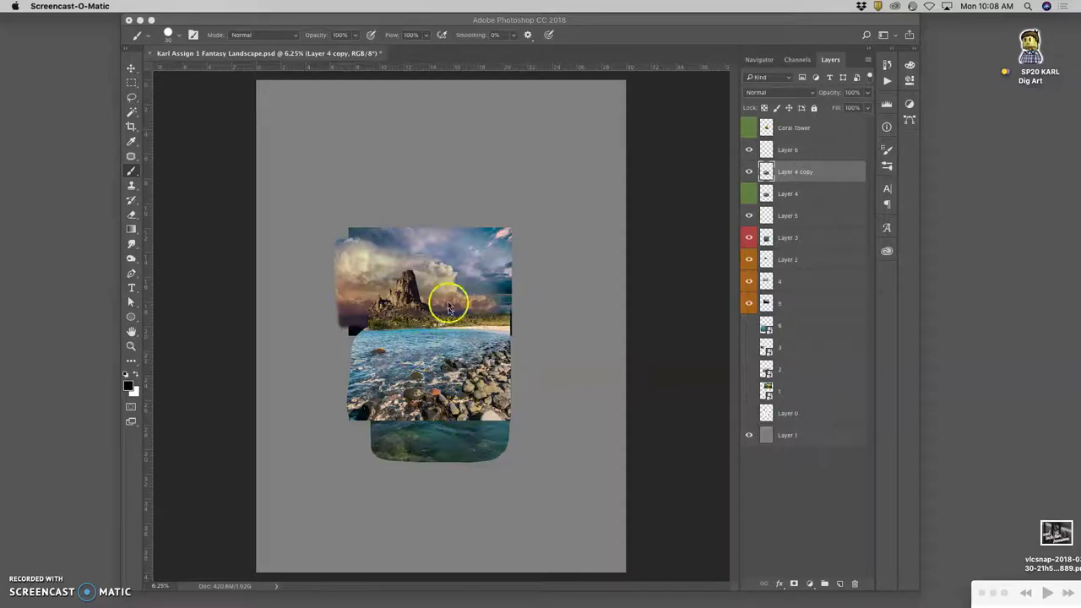
- Check the Layer 4 copy by toggling its visibility, and make the Coral Tower layer visible over the landscape
left_click(749, 171)
left_click(748, 171)
left_click(749, 171)
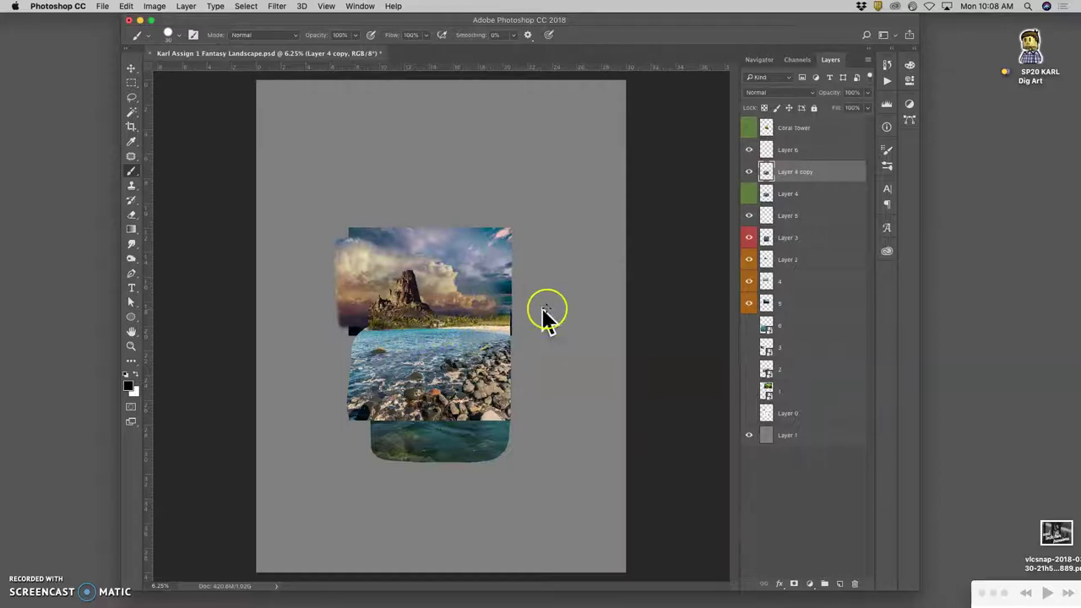
left_click(749, 129)
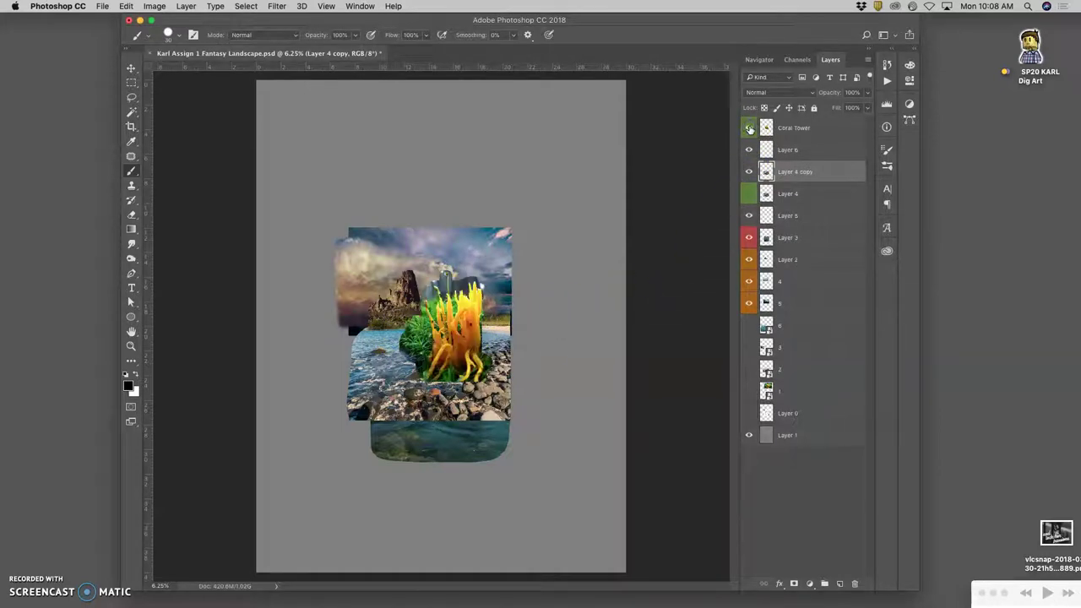
left_click(749, 128)
left_click(750, 129)
left_click(750, 128)
left_click(749, 128)
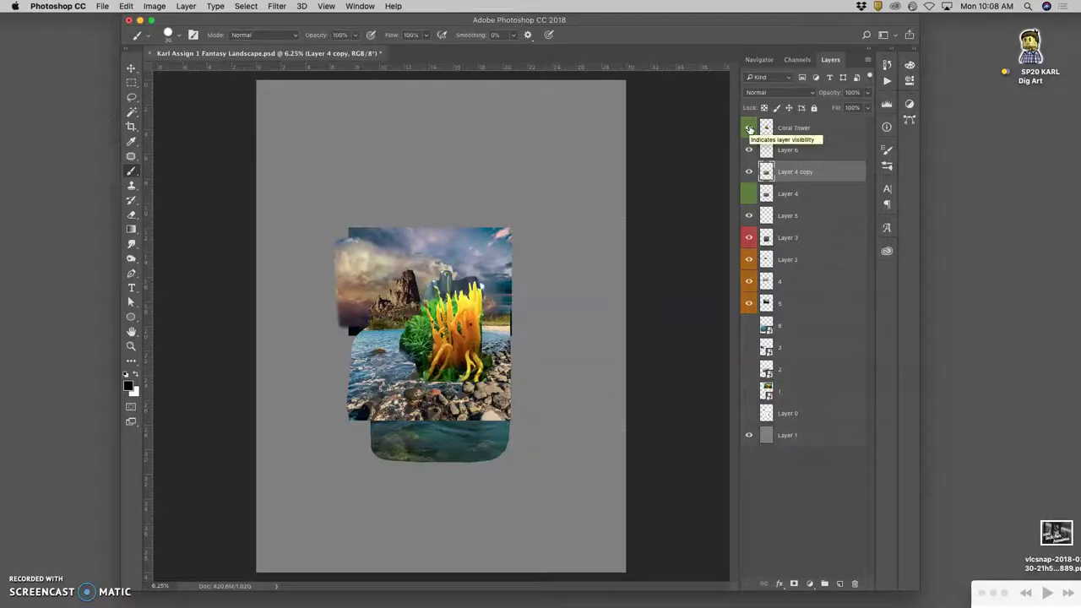
- Turn on the guides that mark the picture area around the landscape collage
key("super+'")
key("super+'")
key("super+;")
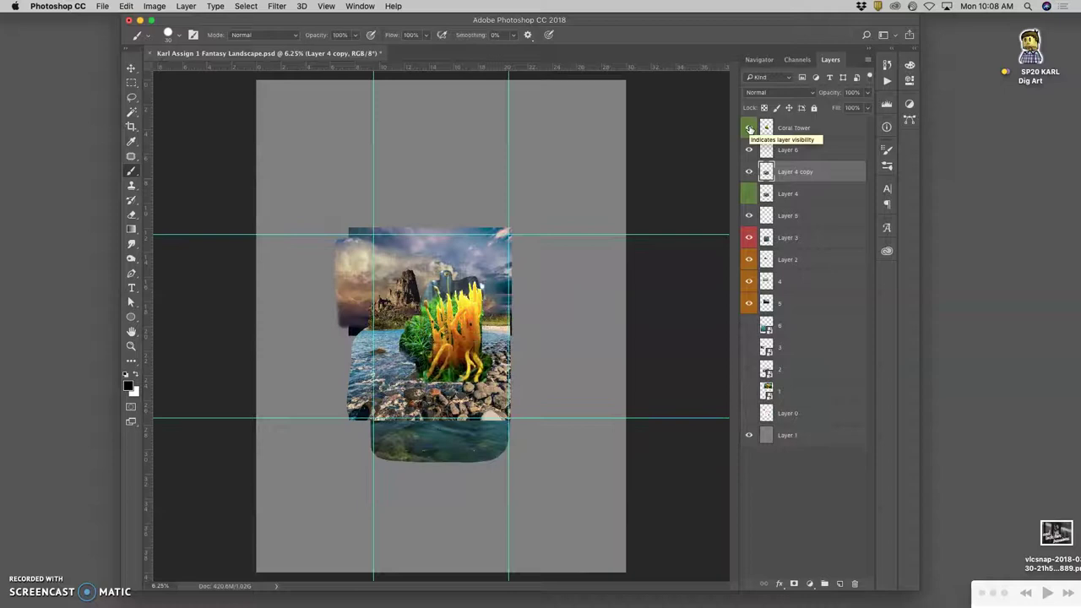
key("super+;")
key("super+;")
key("super+;")
key("super+;")
key("super+;")
key("super+;")
key("super+;")
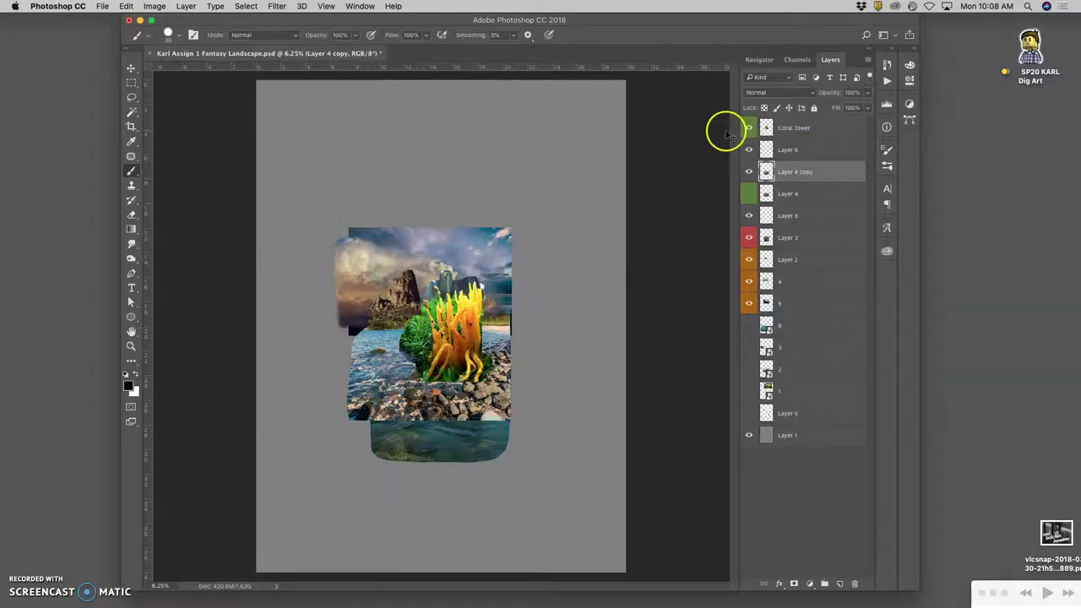
key("ctrl+semicolon")
key("ctrl+semicolon")
key("ctrl+semicolon")
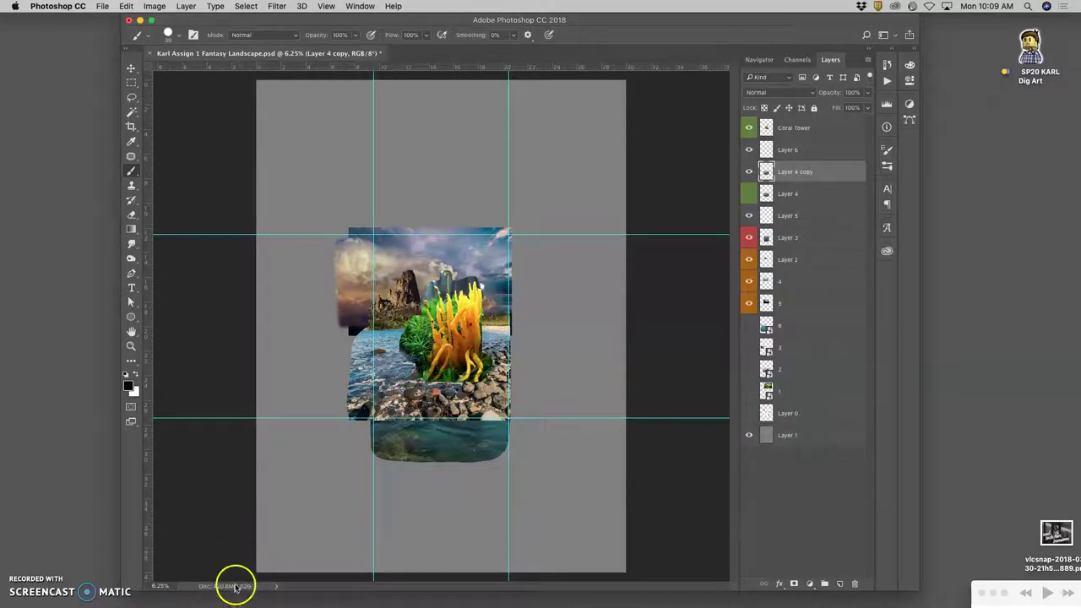
- Examine what Layer 4 copy, Coral Tower, Layer 6, Layer 5 and the hidden Layer 4 each contribute to the collage
left_click(750, 172)
left_click(750, 171)
left_click(792, 129)
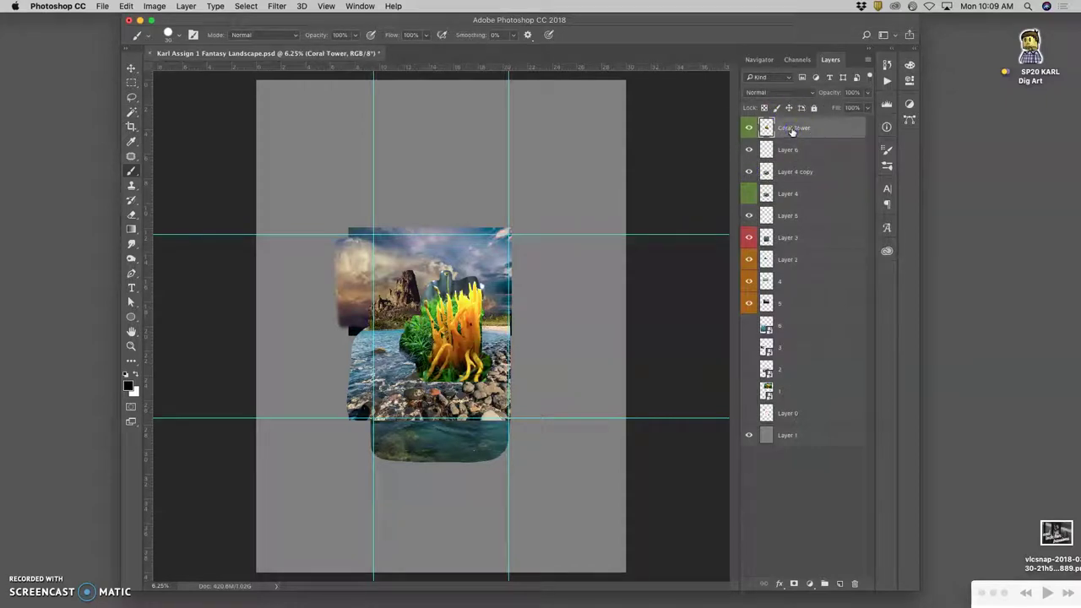
left_click(797, 129)
left_click(794, 151)
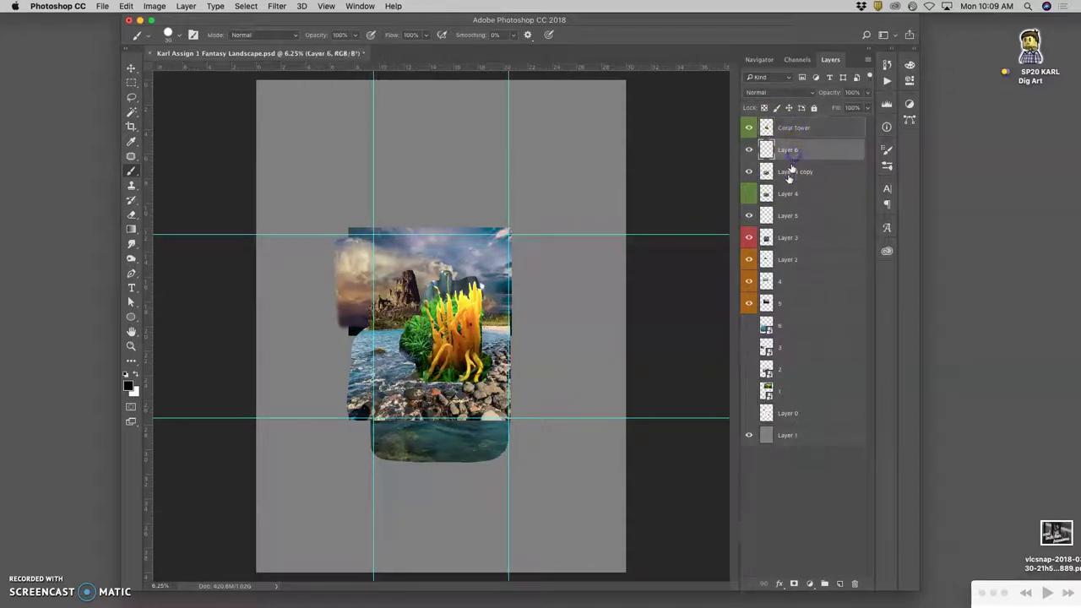
left_click(790, 216)
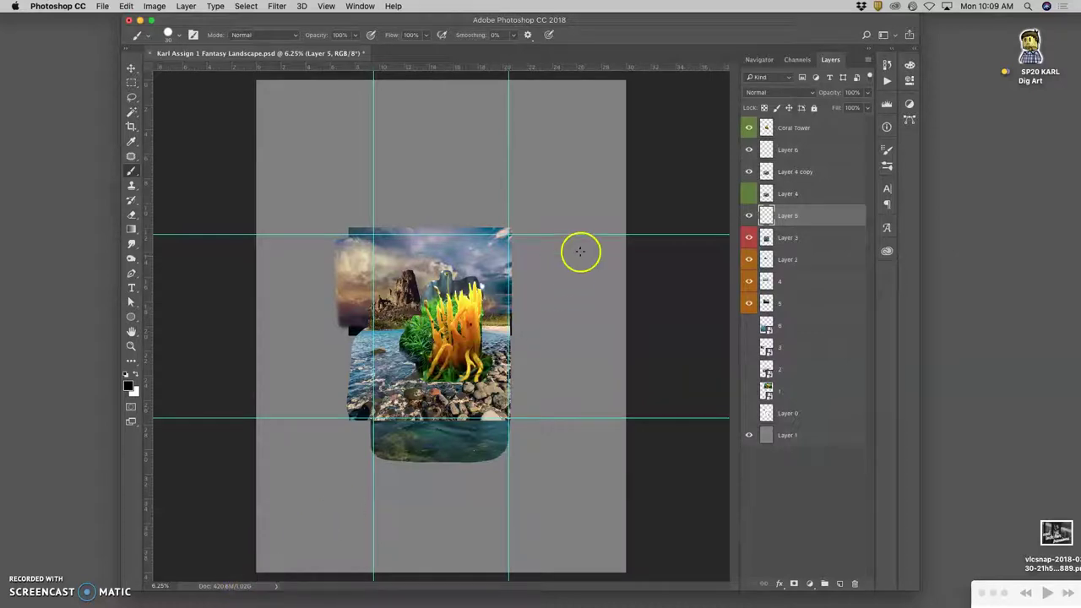
left_click(803, 192)
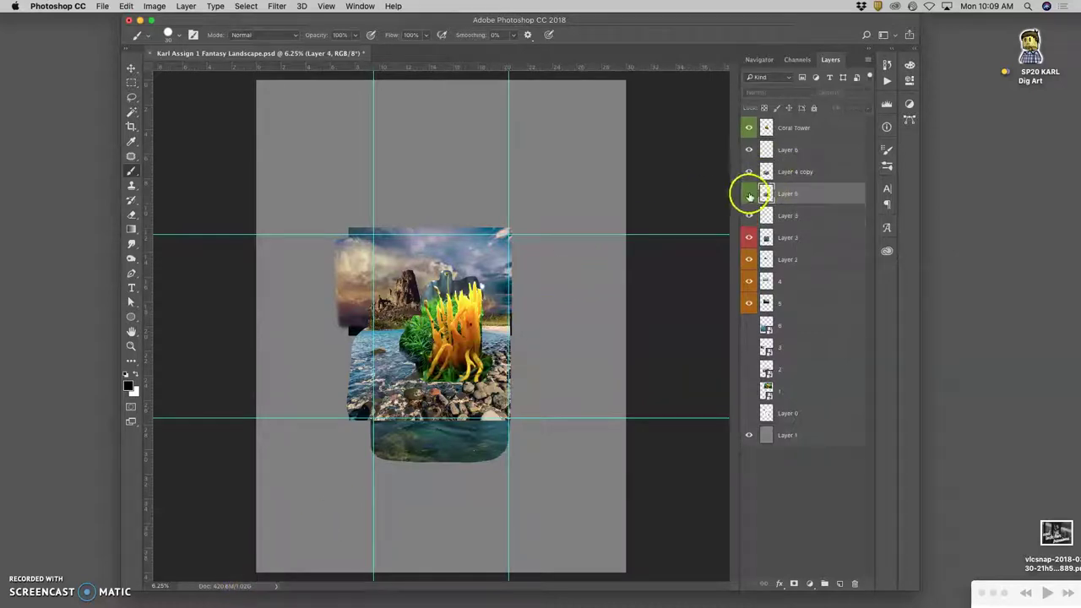
left_click(749, 194)
left_click(749, 195)
- Crop the canvas to a narrow margin around the landscape collage, keeping the guides inside the frame
left_click(132, 127)
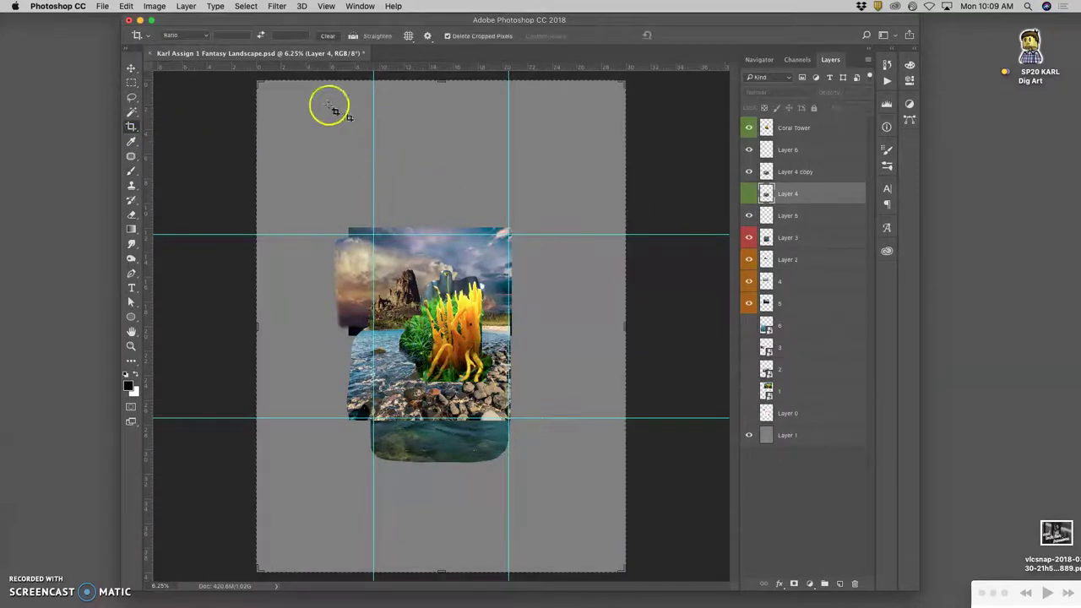
left_click_drag(259, 82, 298, 134)
left_click_drag(585, 518, 536, 466)
left_click_drag(533, 186, 529, 199)
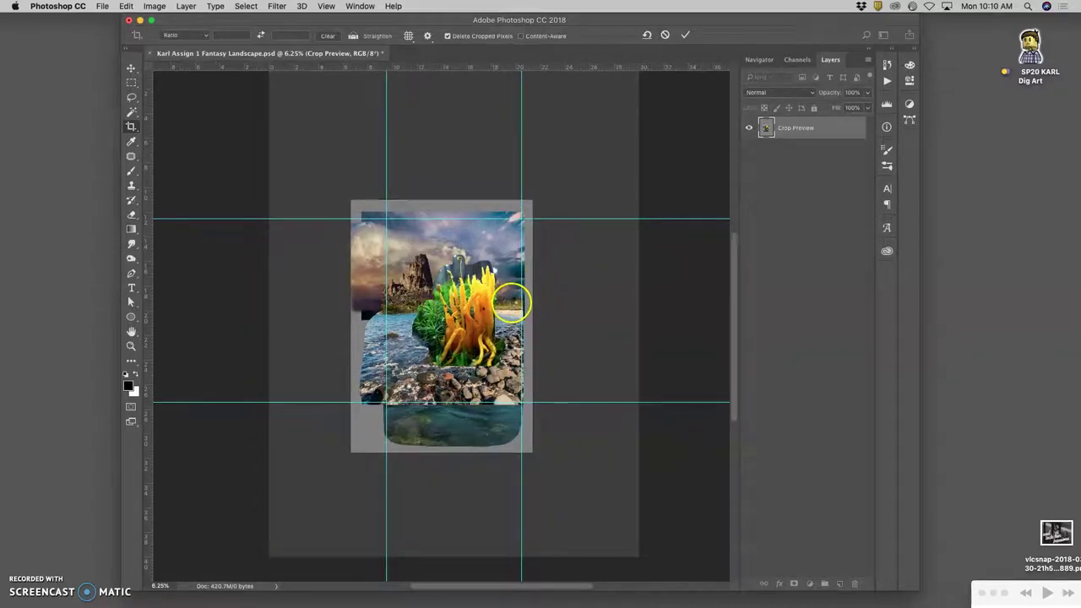
key("Return")
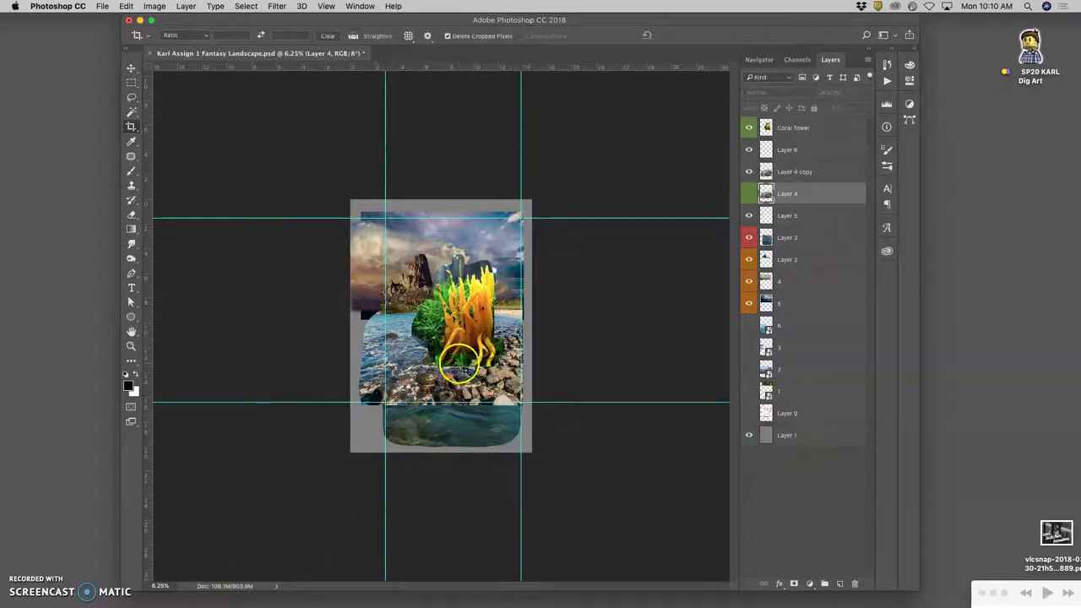
- Delete the unused hidden source layers 6, 3, 2 and 1
key("super+equal")
key("super+equal")
key("super+equal")
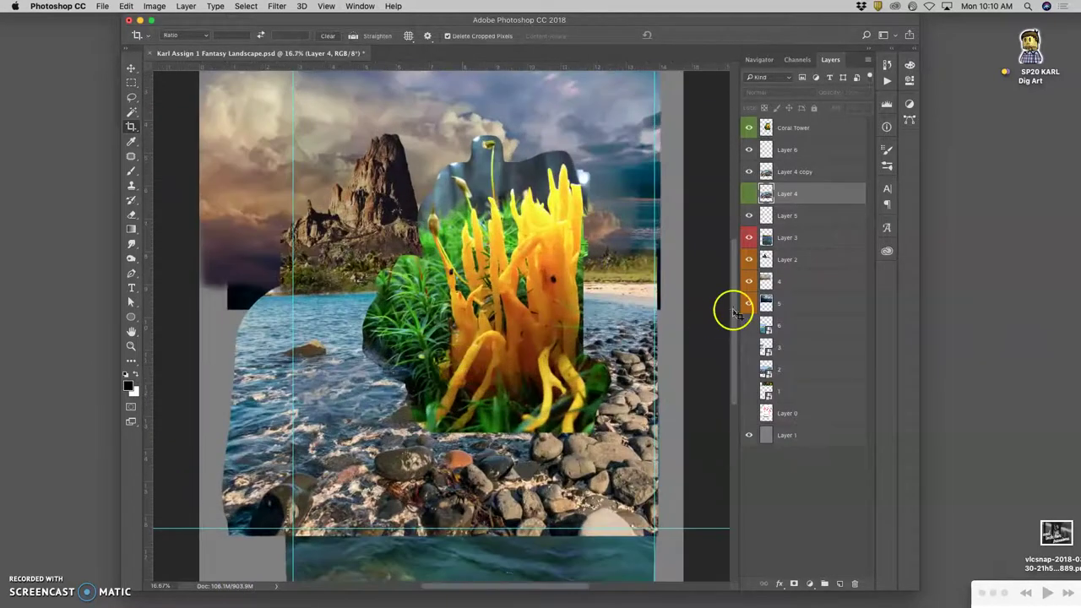
left_click(750, 326)
left_click(752, 327)
left_click(768, 327)
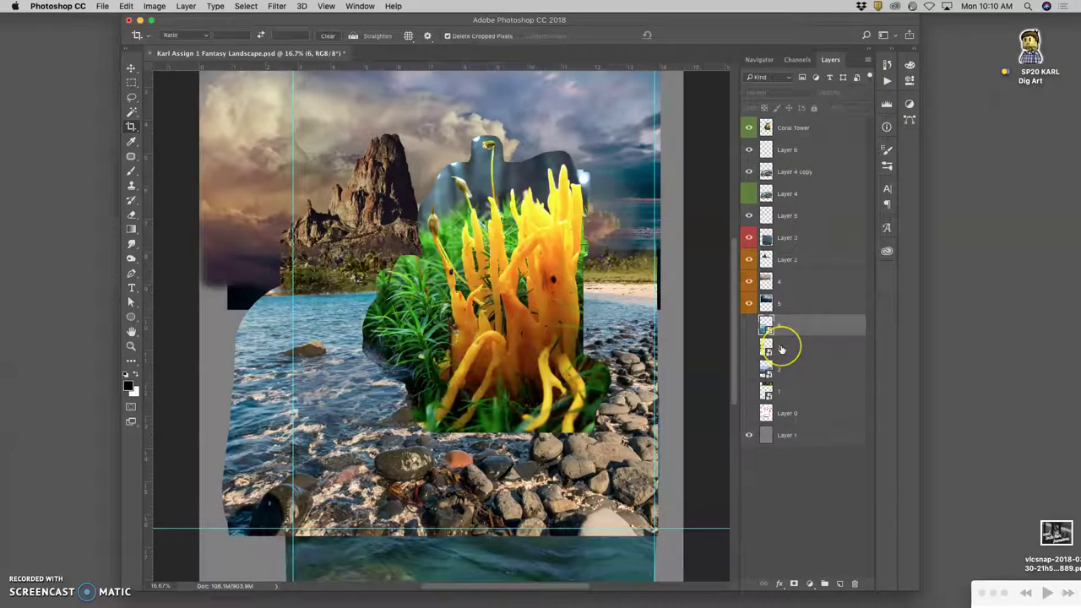
key("BackSpace")
key("BackSpace")
key("ctrl+e")
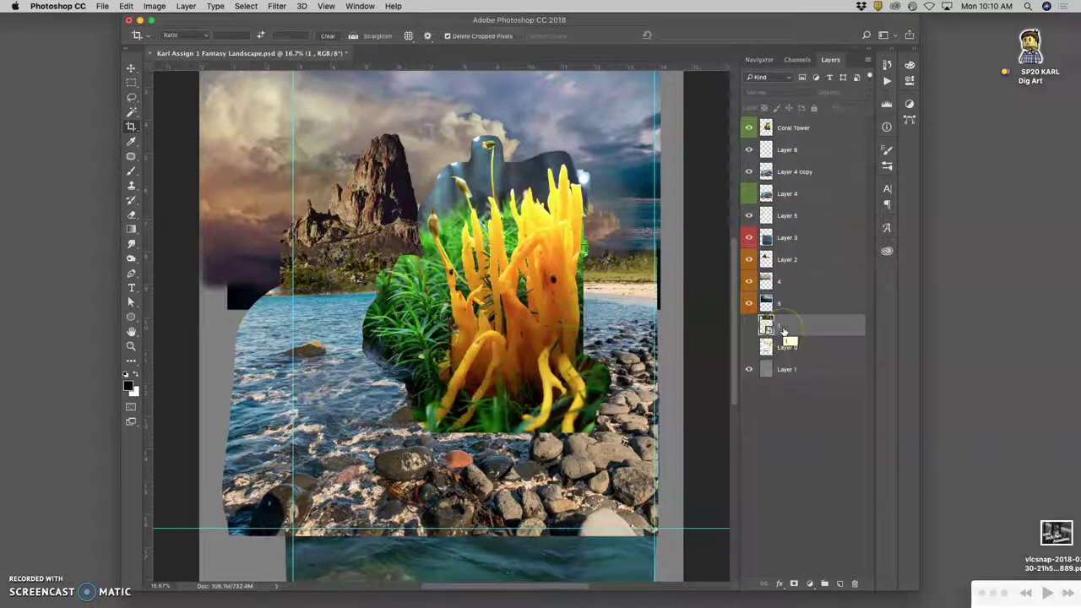
key("BackSpace")
- Check the contents of Layer 0 and the gray Layer 1 by toggling their visibility
left_click(752, 327)
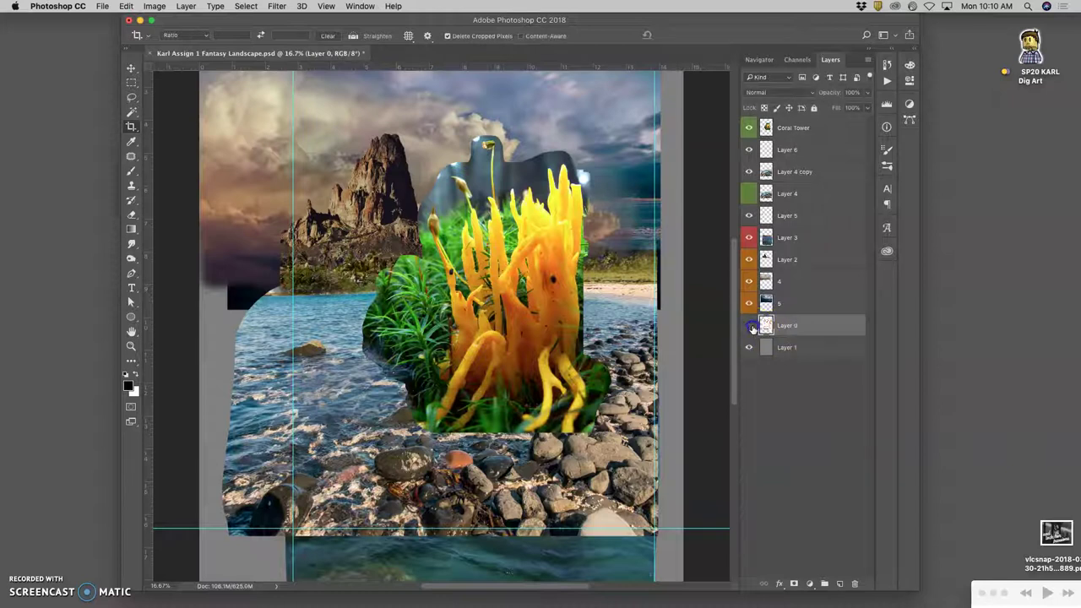
left_click(750, 325)
left_click(748, 347)
left_click(749, 348)
left_click(748, 326)
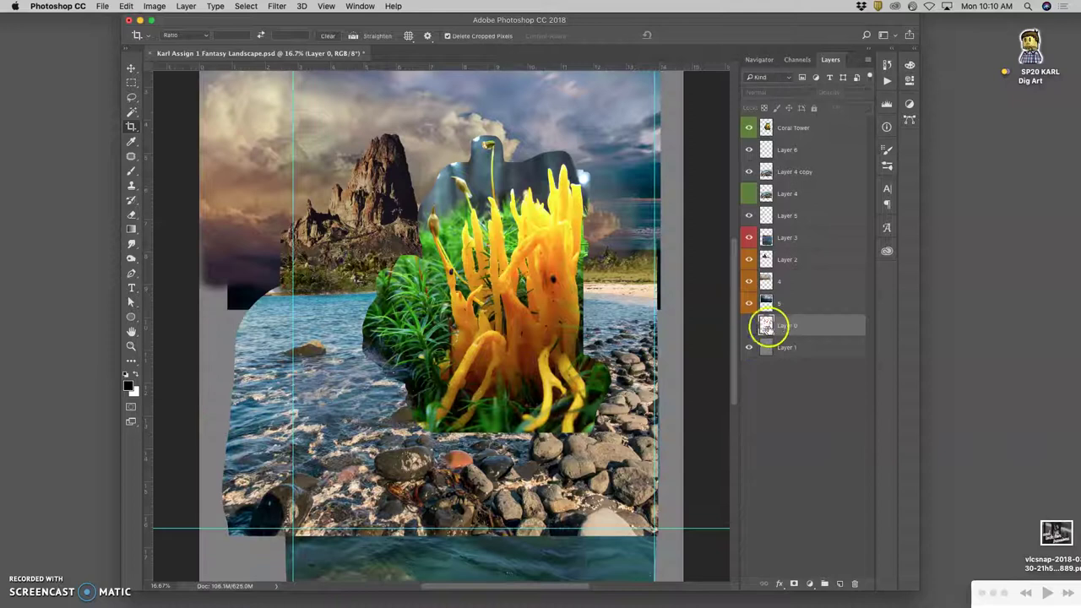
- Compare Layer 4 with Layer 4 copy, and delete the redundant Layer 4
left_click(749, 194)
left_click(750, 174)
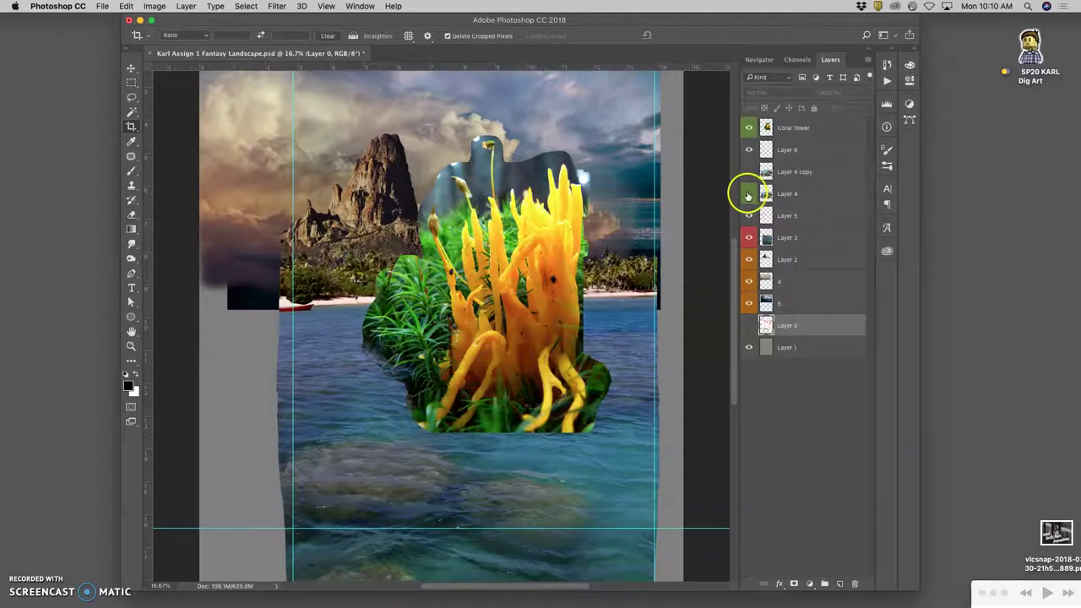
left_click(748, 194)
left_click(750, 171)
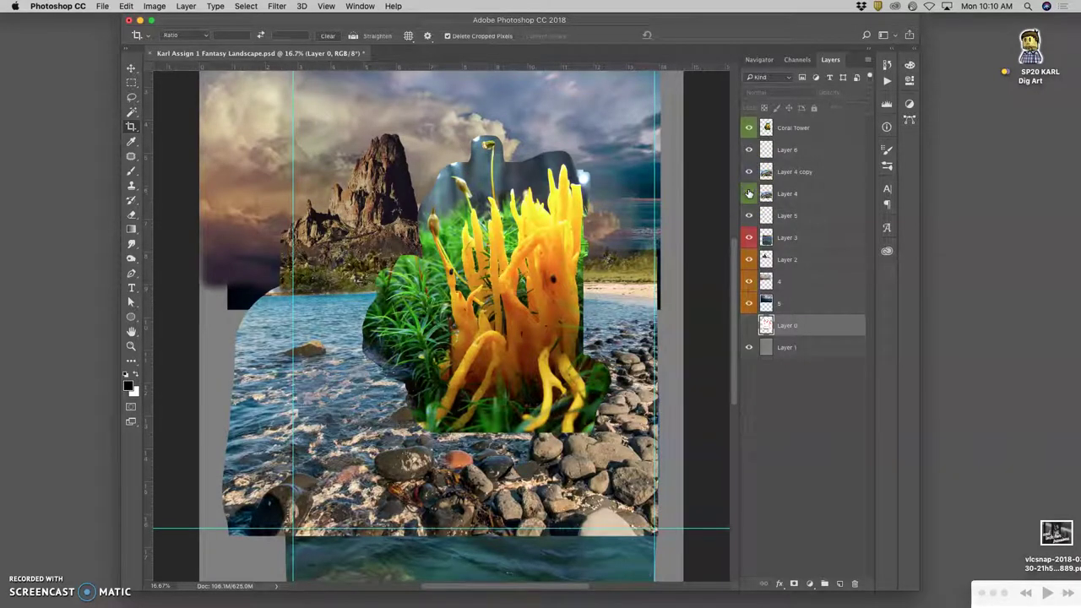
left_click(784, 195)
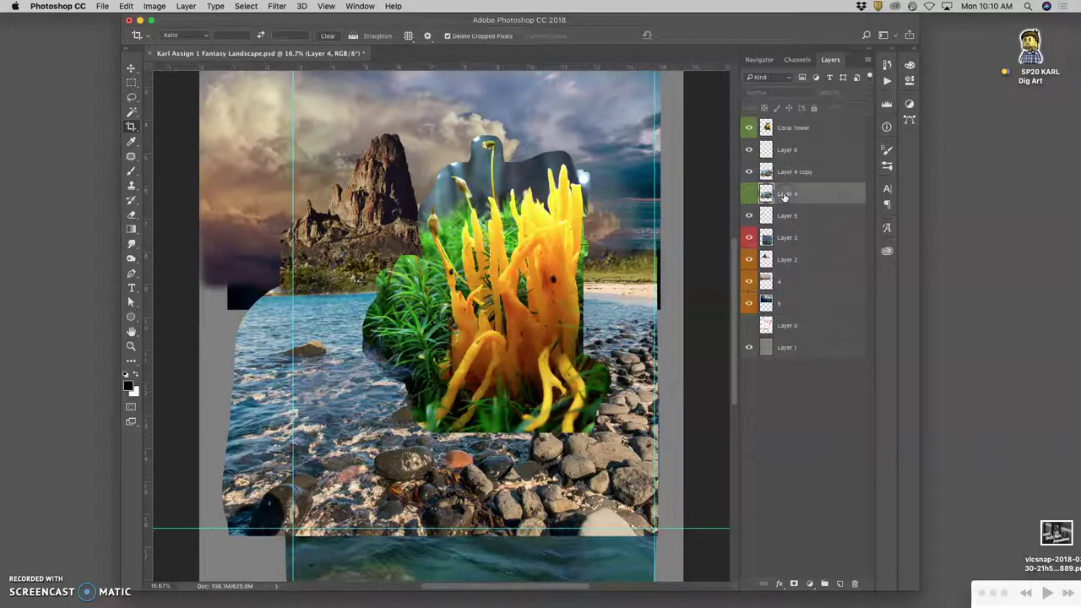
key("BackSpace")
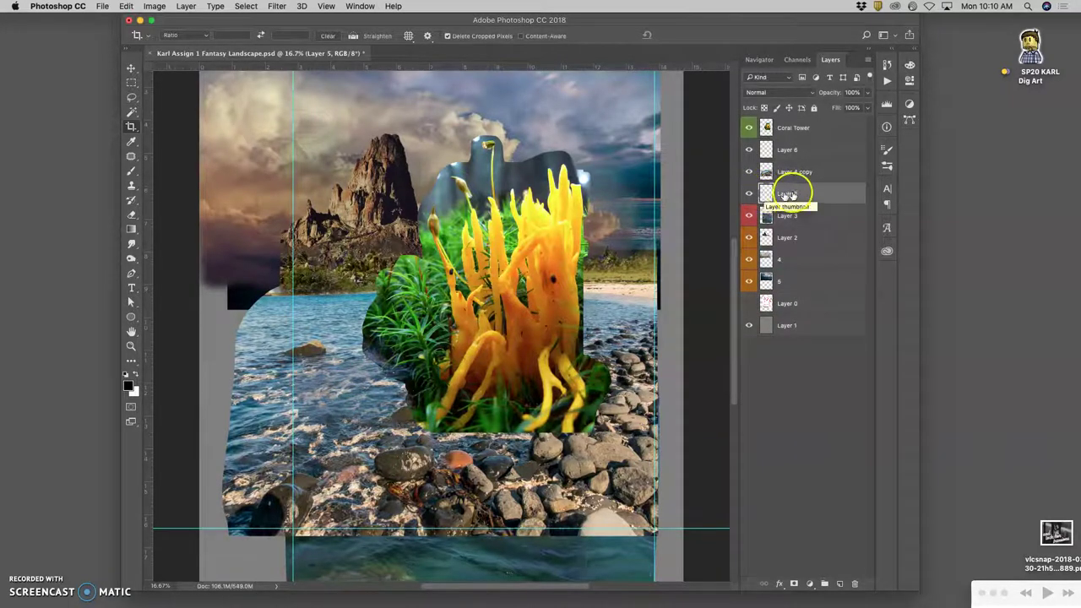
- Merge Layer 4 copy and Layer 5 into one layer, and check the result by toggling its visibility
left_click(795, 174)
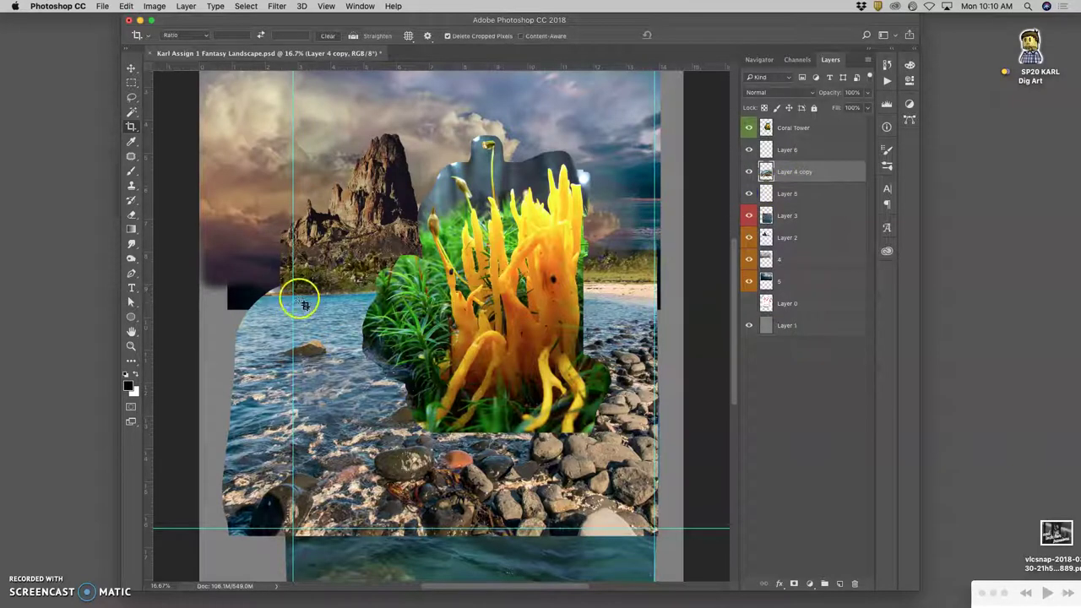
left_click(791, 194, "shift")
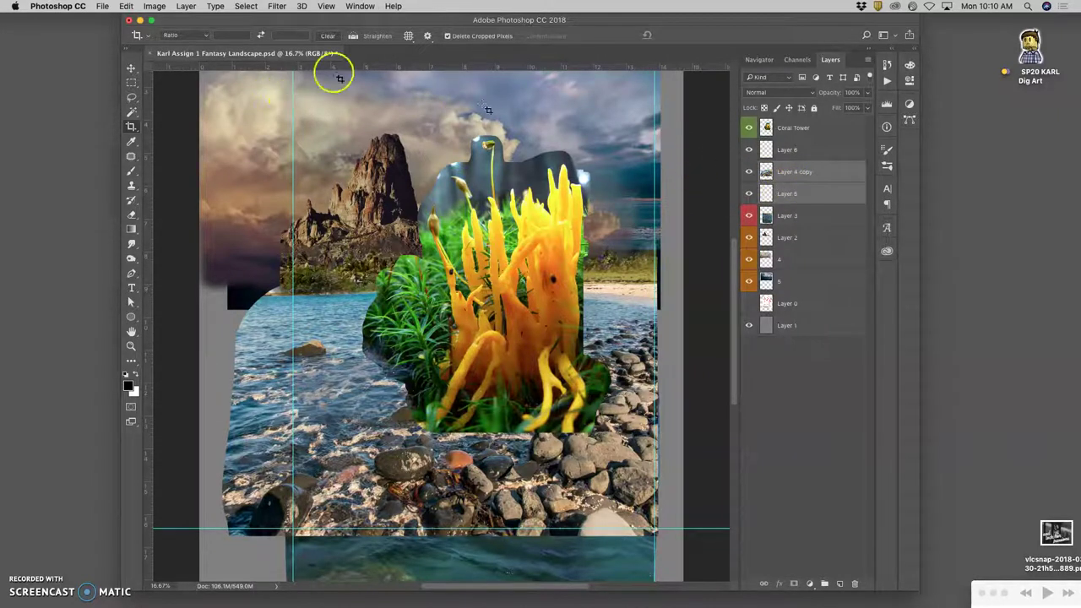
left_click(186, 6)
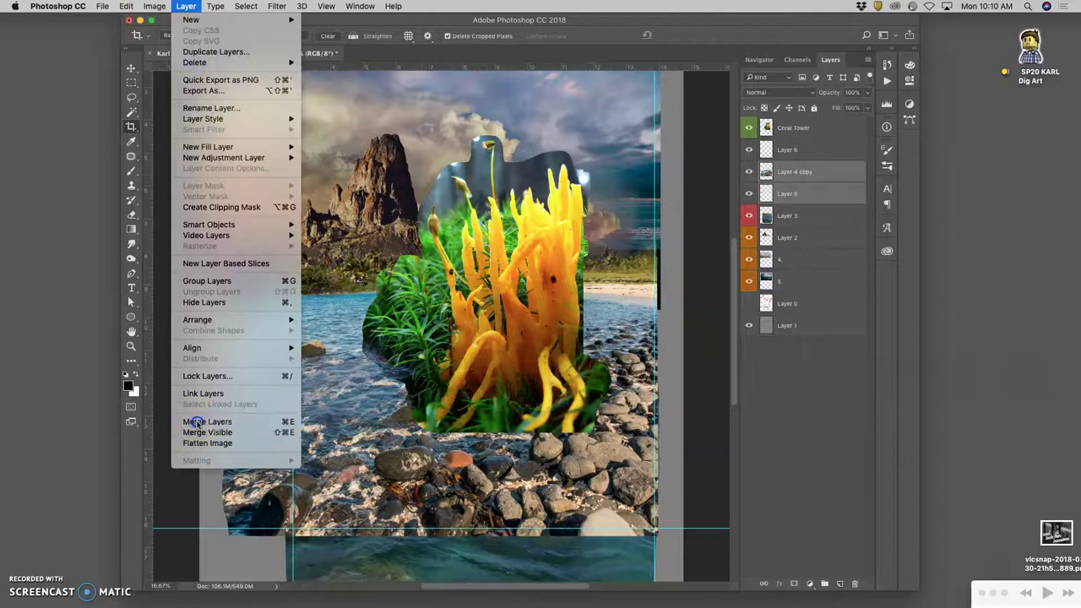
left_click(207, 421)
left_click(749, 171)
left_click(749, 171)
left_click(749, 171)
left_click(749, 172)
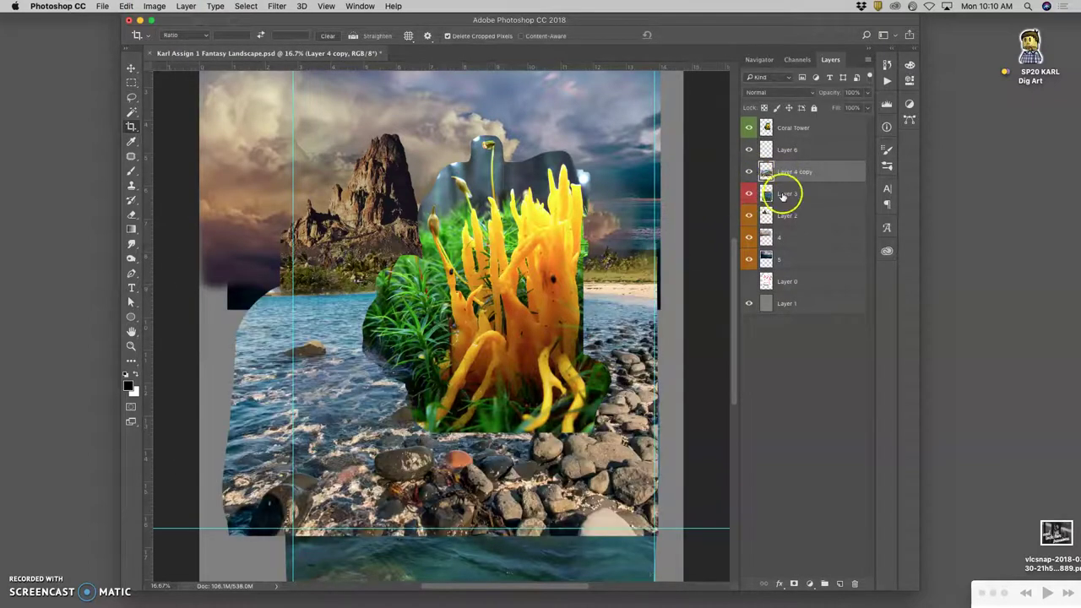
- Examine the shoreline up close with the Coral Tower layer hidden to judge what Layer 6 contributes
left_click(749, 128)
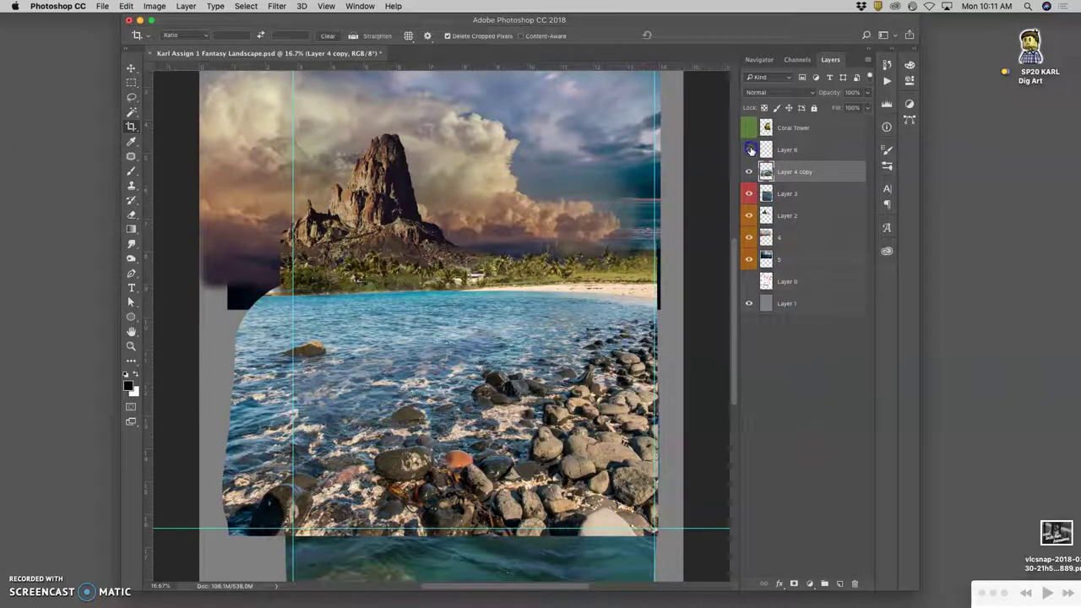
key("super+plus")
key("super+plus")
key("super+plus")
key("super+plus")
key("super+plus")
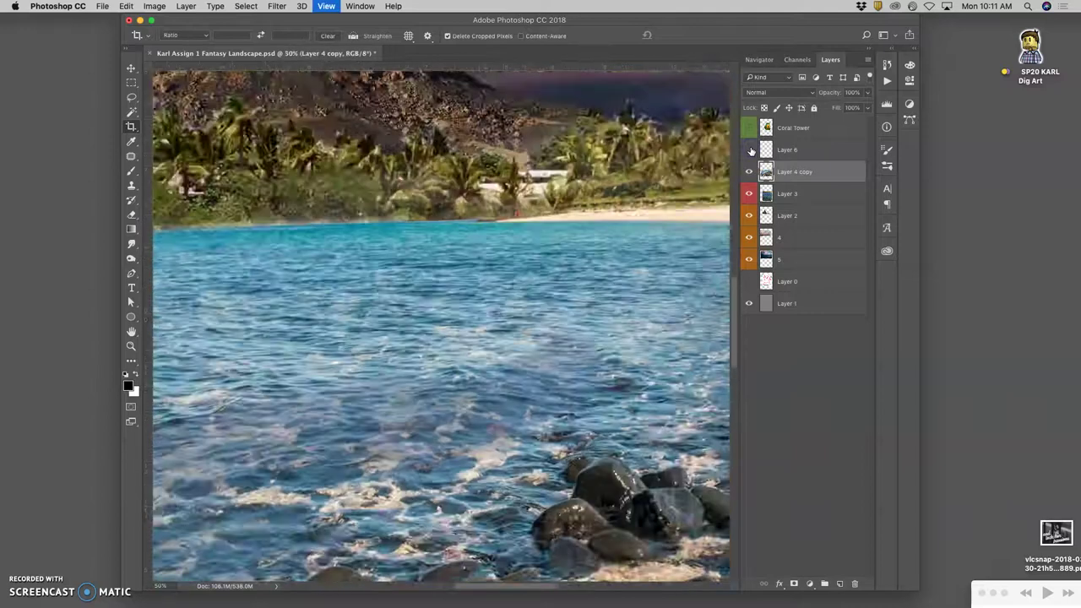
scroll(634, 174, "up", 5)
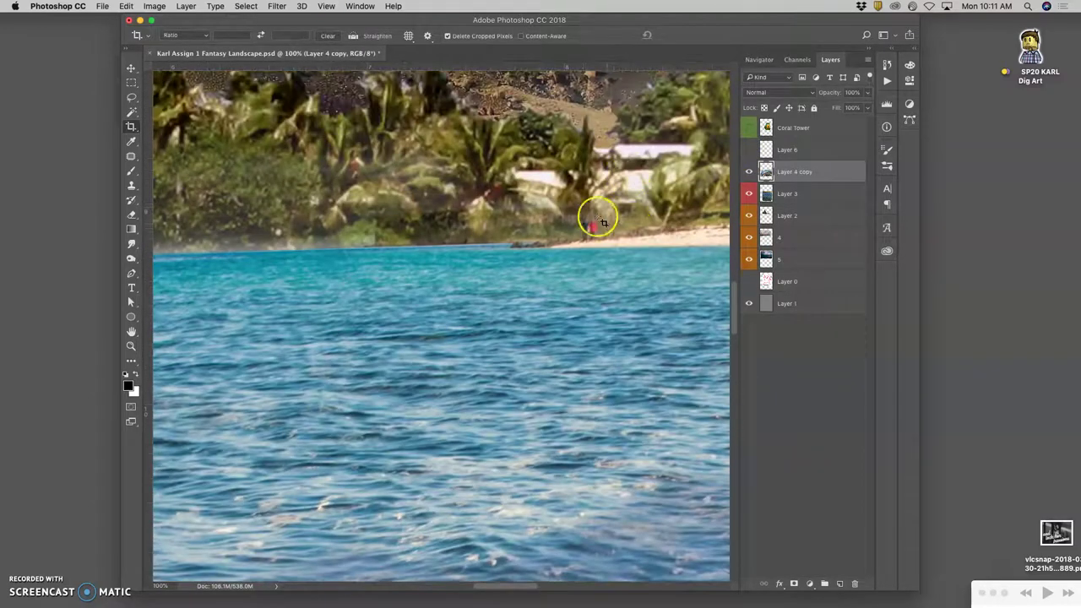
key("super+0")
- Hide the Coral Tower layer and delete Layer 6
left_click(749, 128)
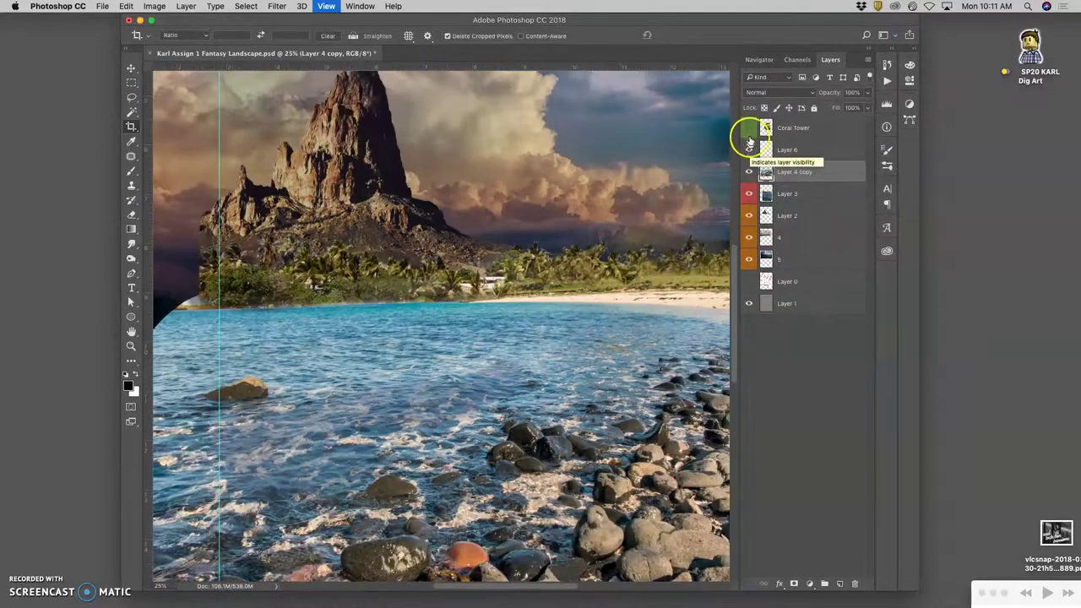
left_click(748, 128)
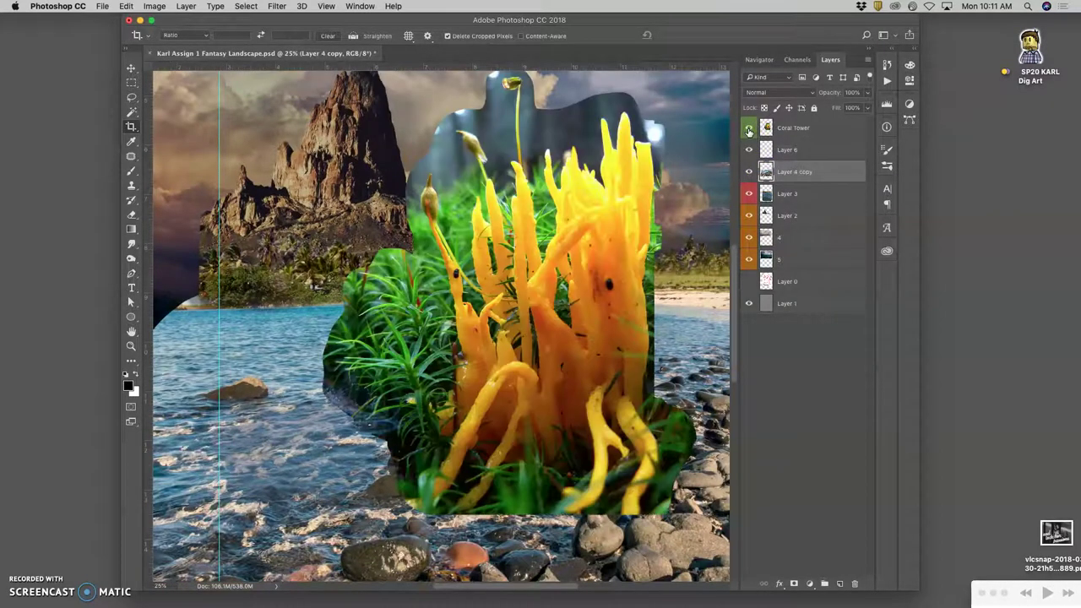
left_click(749, 129)
left_click(790, 147)
key("Delete")
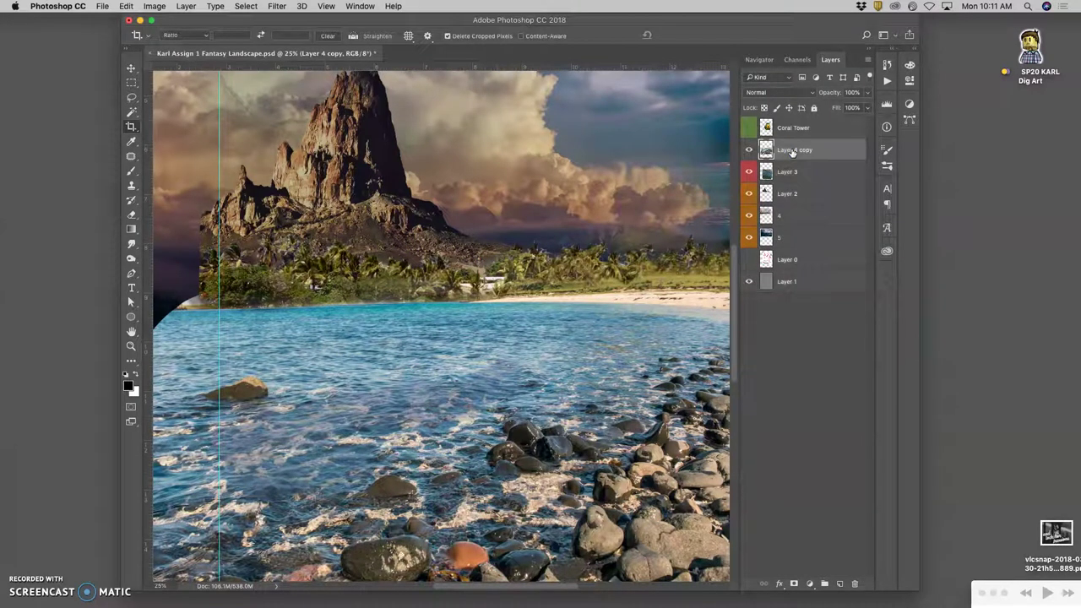
- Show the Coral Tower layer over the landscape for a closer view of the orange coral
left_click(749, 128)
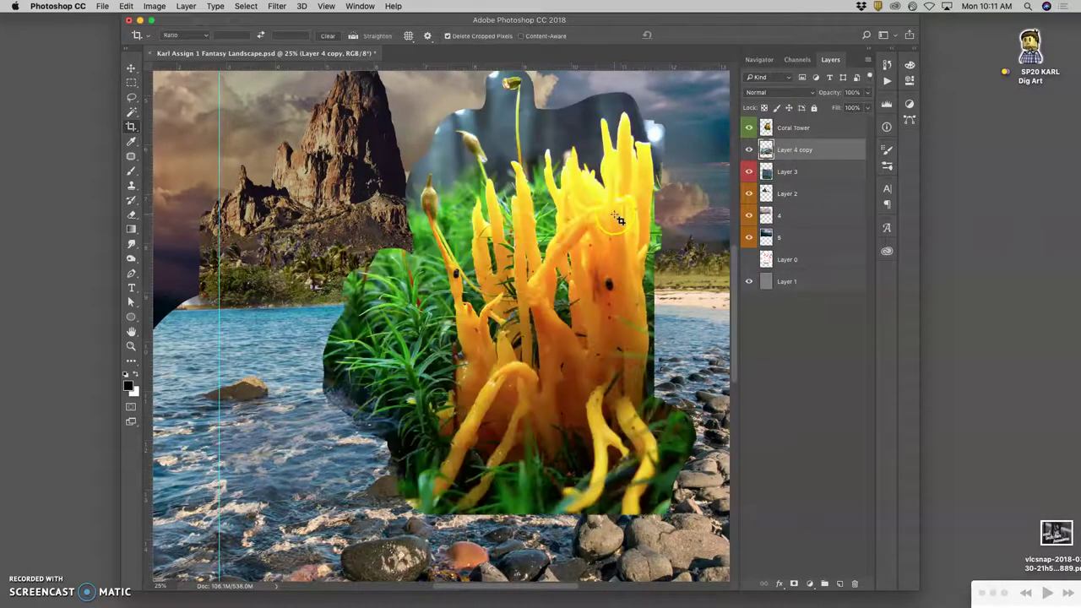
key("super+minus")
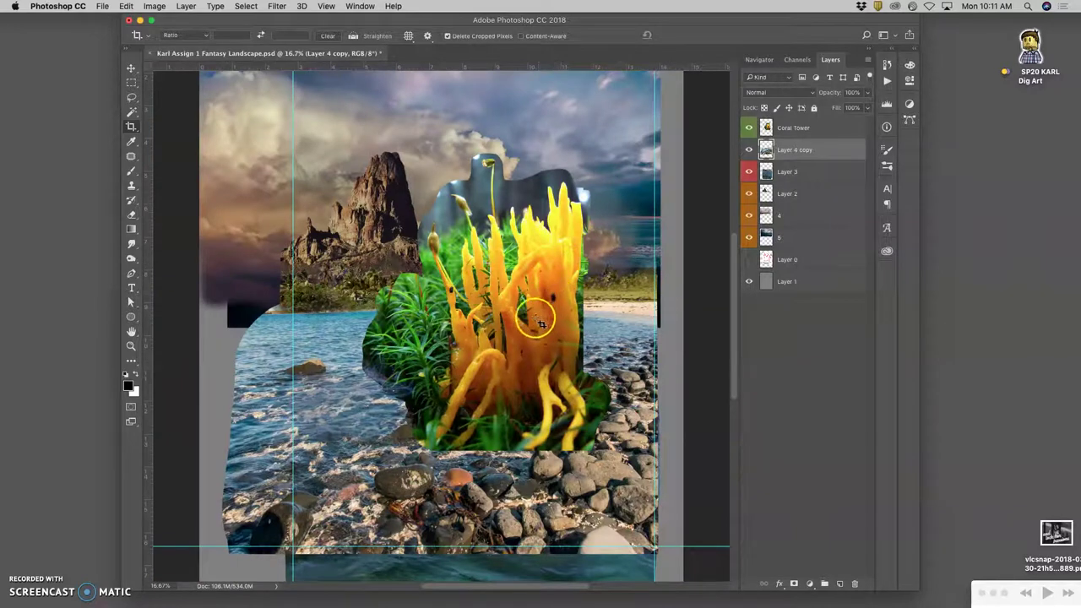
key("super+plus")
key("super+plus")
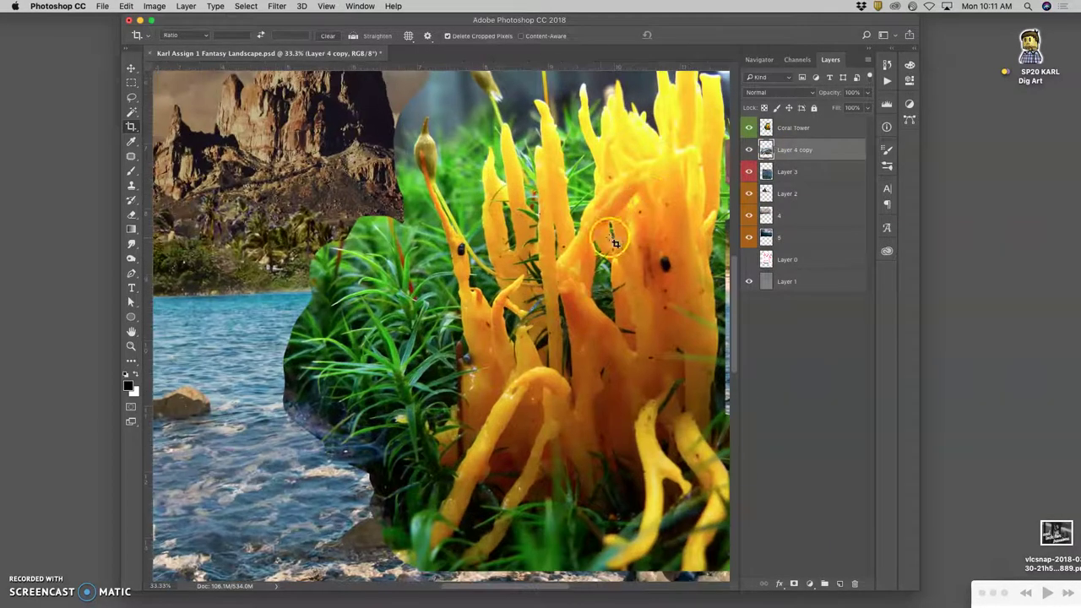
- Examine the coral, the surrounding grass and the dark backdrop of the Coral Tower layer against the landscape
scroll(600, 243, "right", 5)
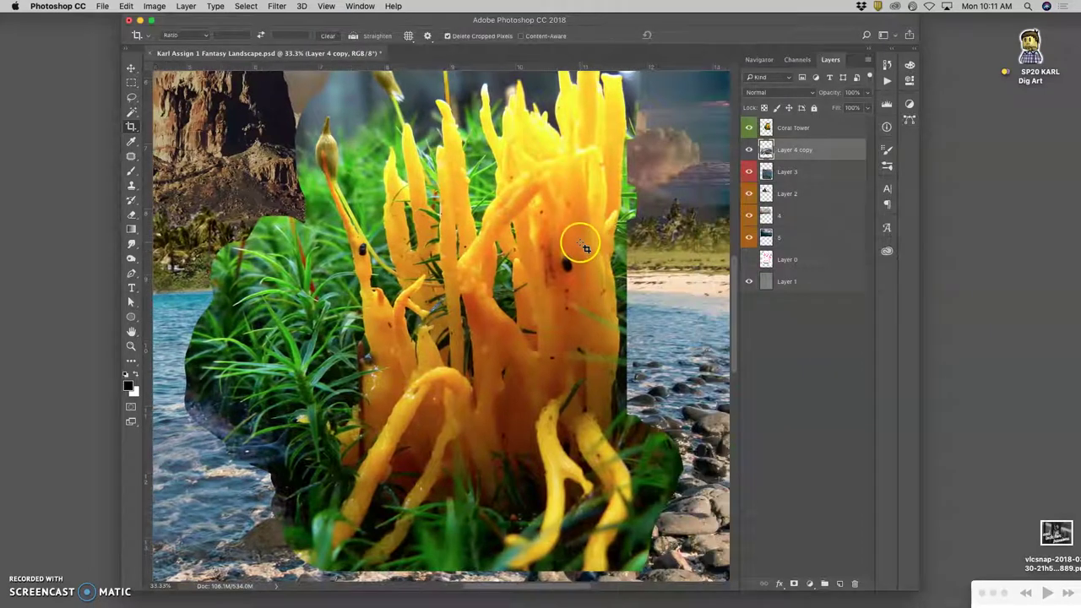
scroll(591, 245, "up", 5)
scroll(585, 247, "down", 5)
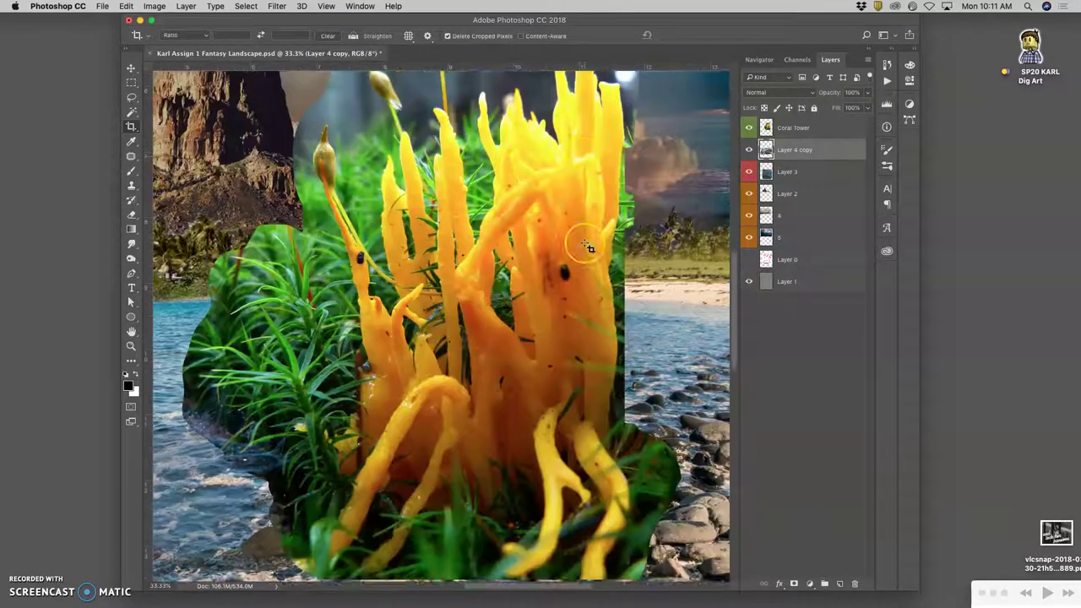
left_click(552, 248)
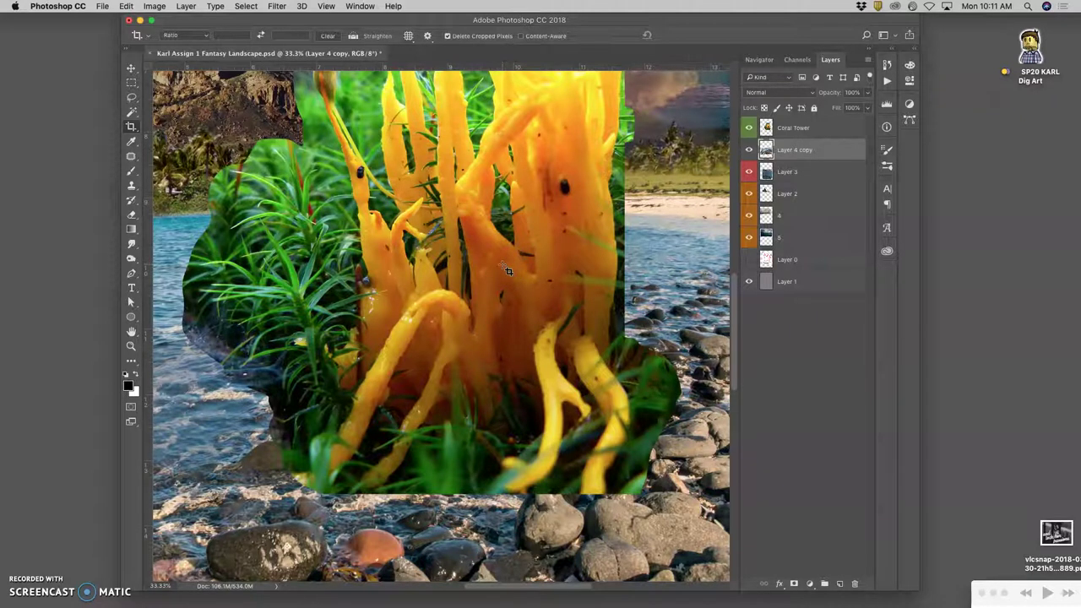
scroll(508, 270, "up", 3)
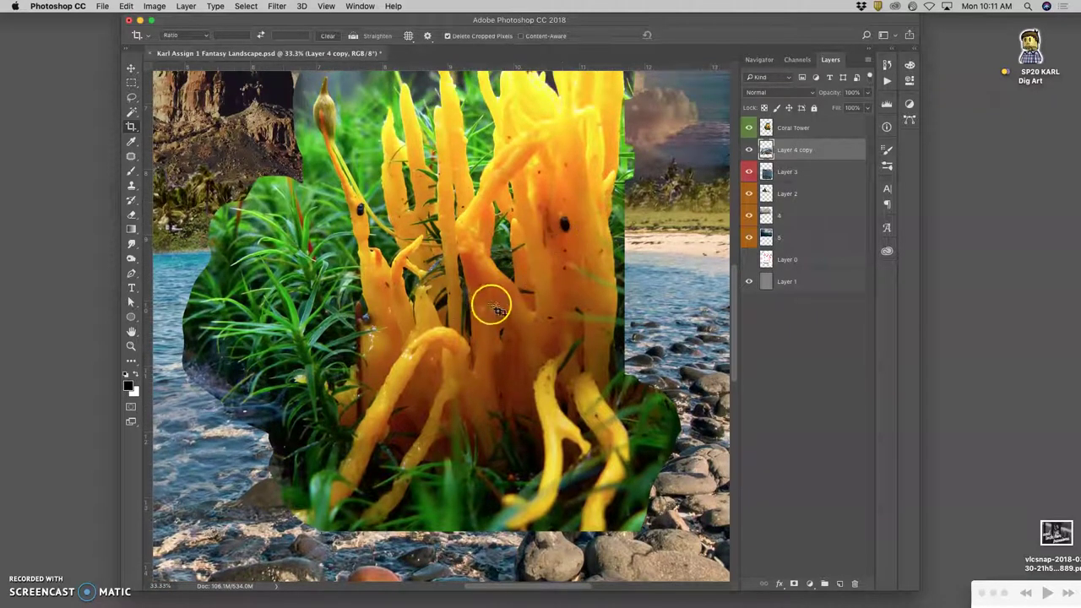
scroll(495, 439, "up", 10)
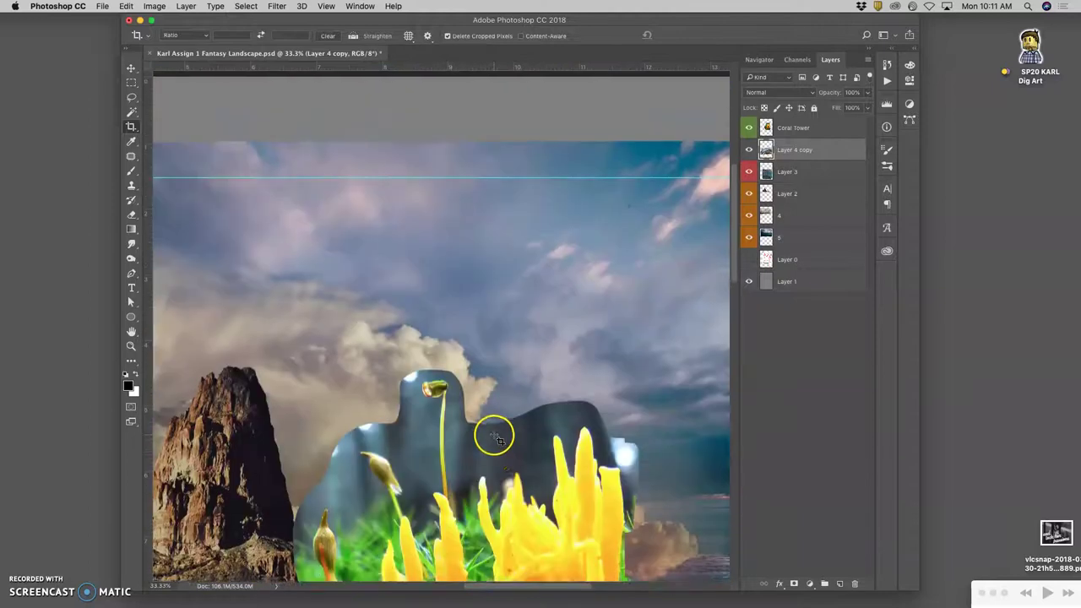
scroll(495, 438, "down", 4)
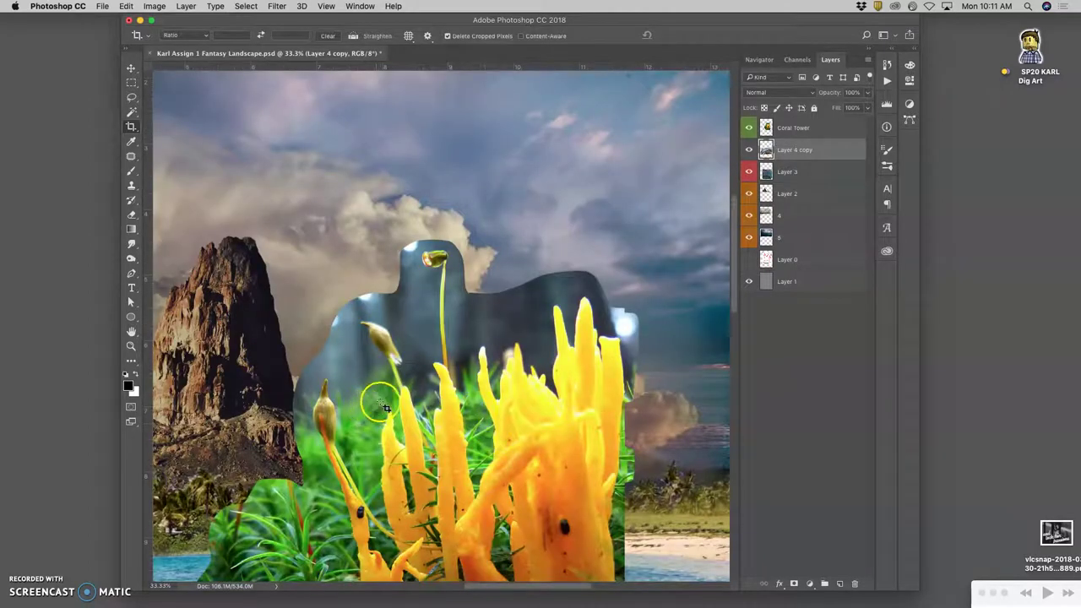
scroll(383, 408, "down", 3)
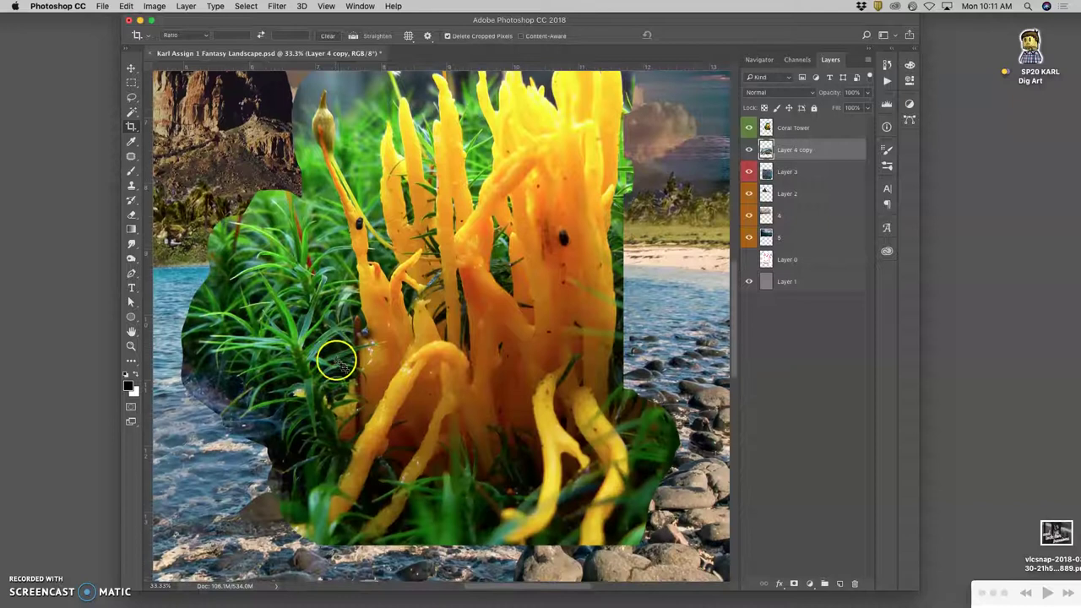
- Enlarge the Coral Tower layer with Free Transform so it fills the lower right of the landscape down to the rocky shore's bottom edge
key("super+minus")
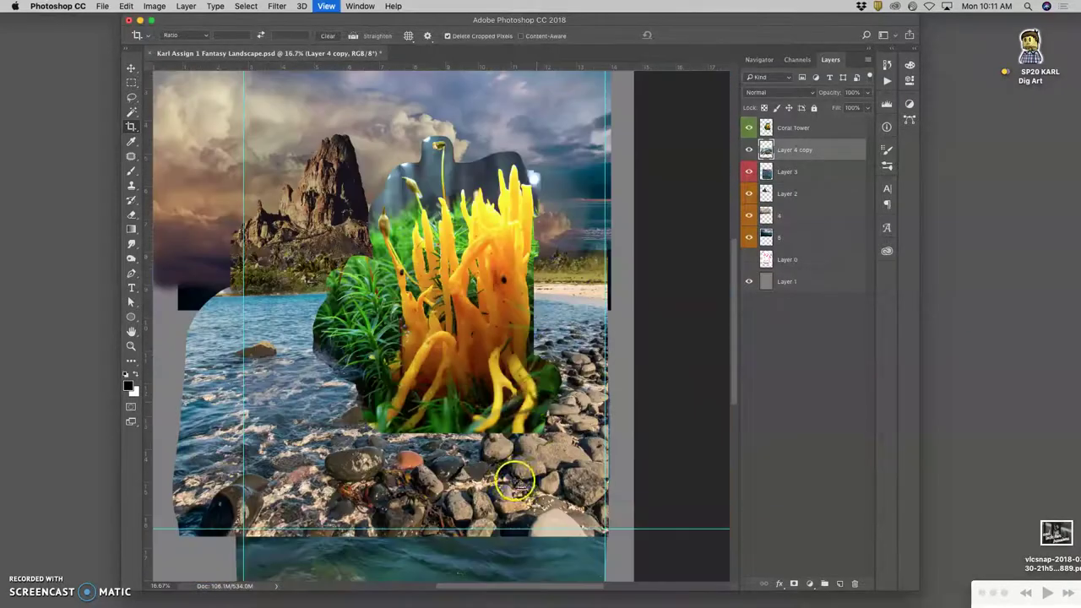
left_click(132, 68)
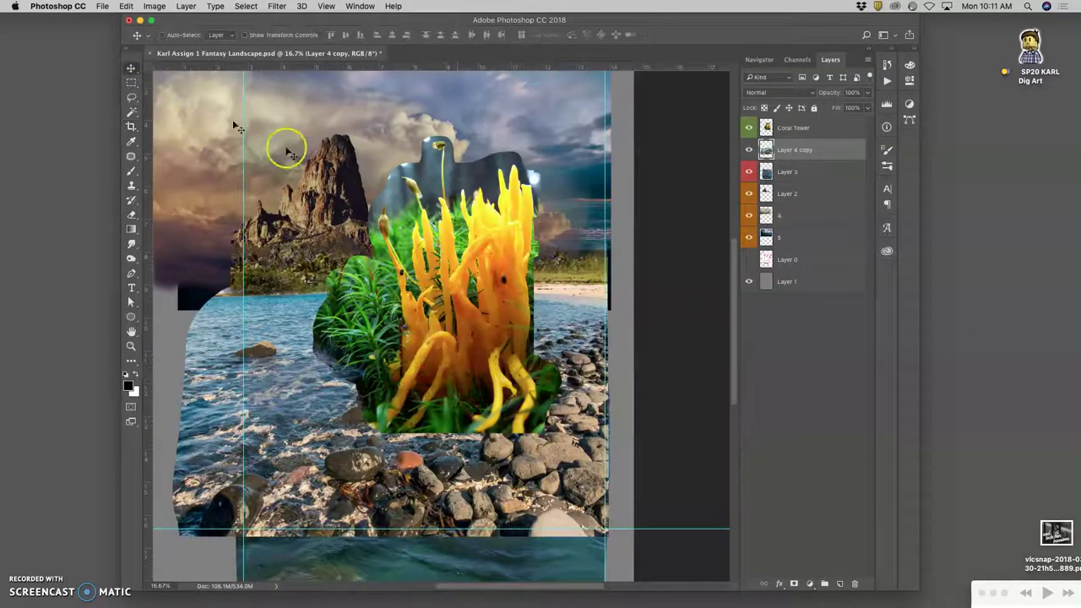
left_click(832, 128)
key("super+t")
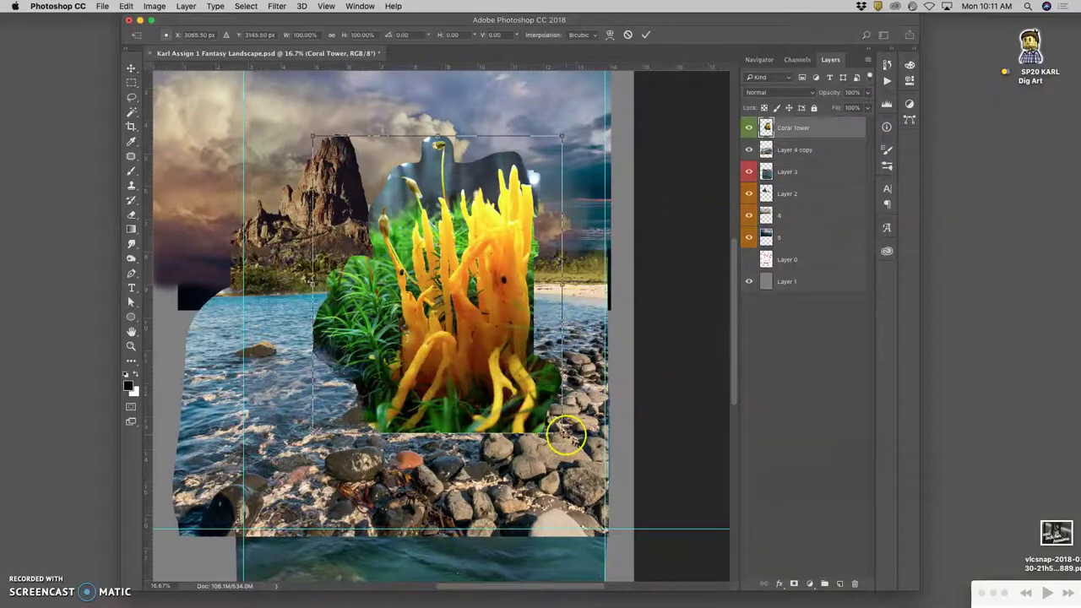
left_click_drag(562, 432, 609, 535)
mouse_move(539, 477)
left_mouse_down()
mouse_move(532, 471)
mouse_move(539, 480)
left_mouse_up()
key("Return")
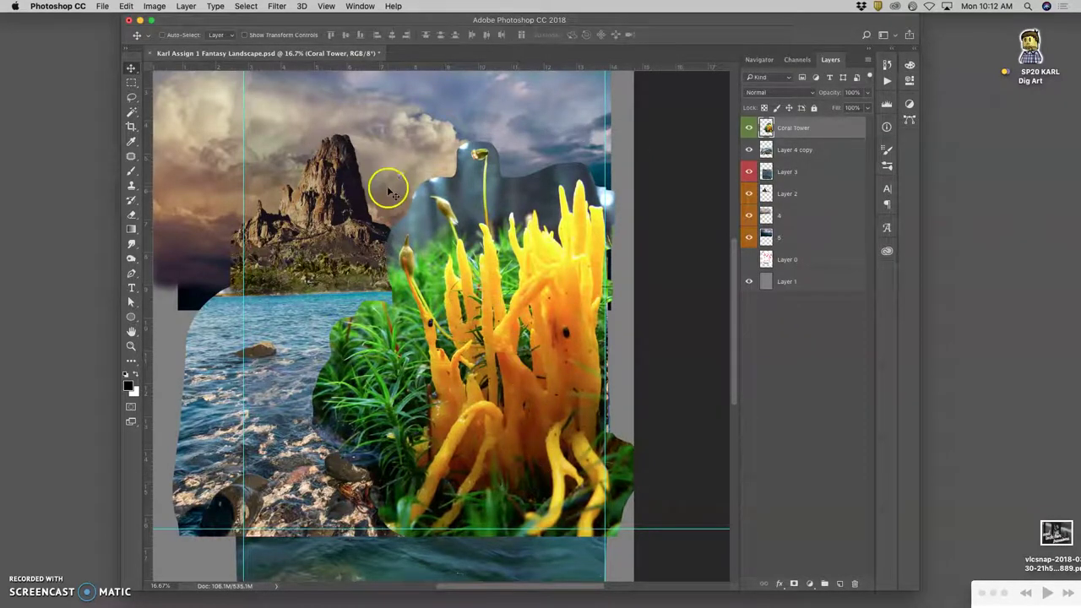
- Brighten the Coral Tower layer with Levels, setting the midtone input level to 1.15
key("super")
key("super+plus")
key("super+minus")
key("super+minus")
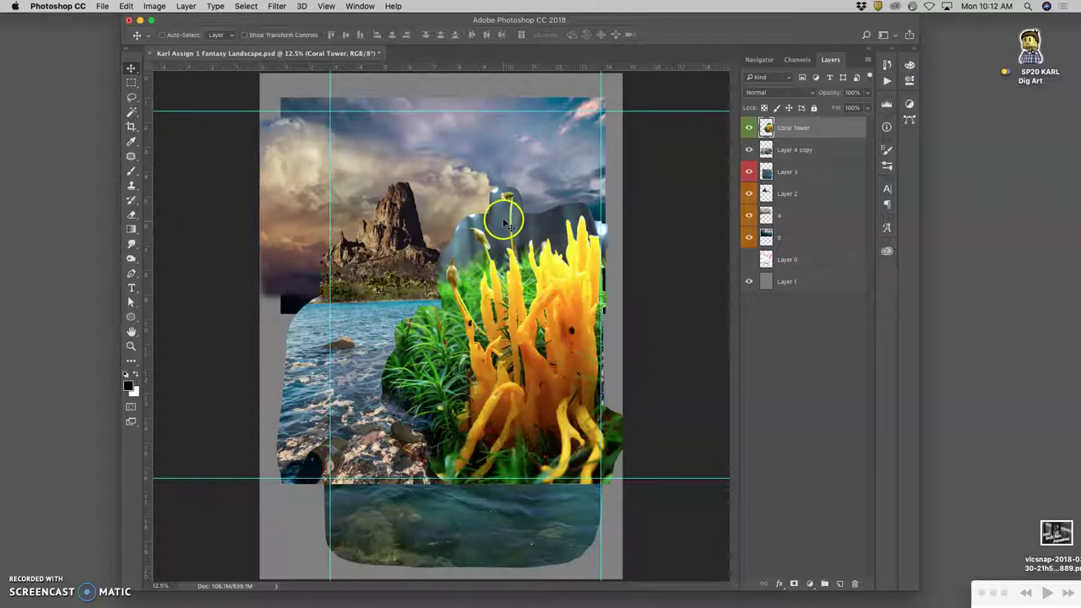
left_click(159, 7)
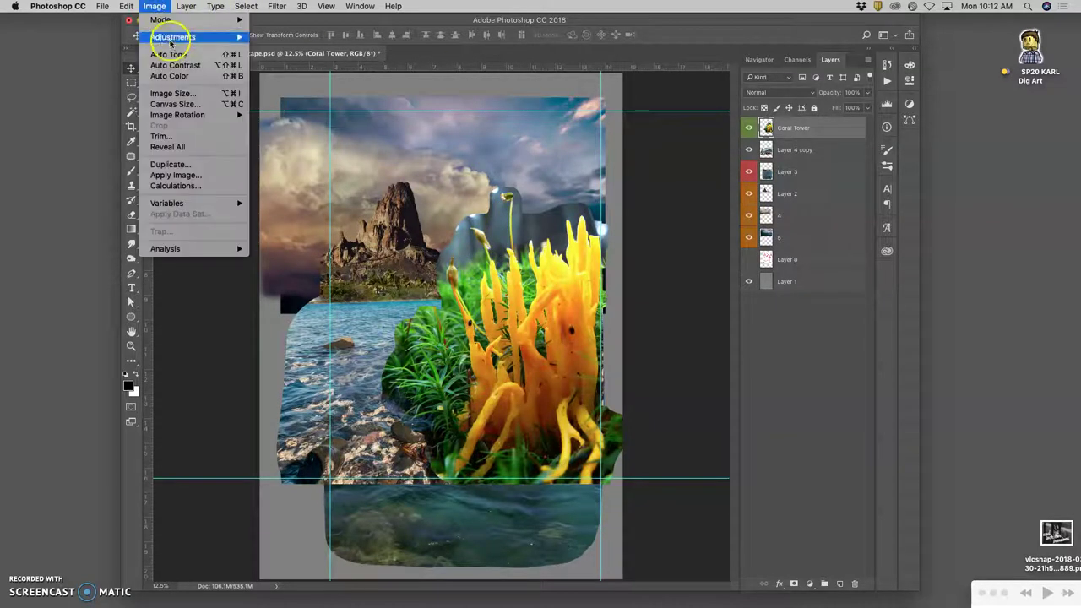
mouse_move(169, 36)
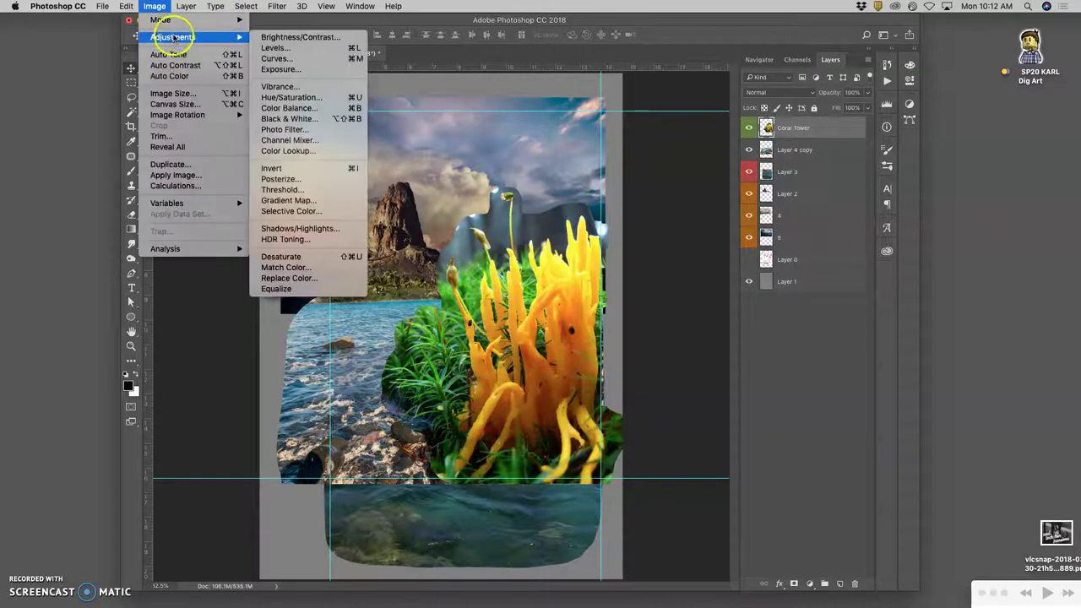
left_click(284, 53)
left_click_drag(823, 209, 811, 206)
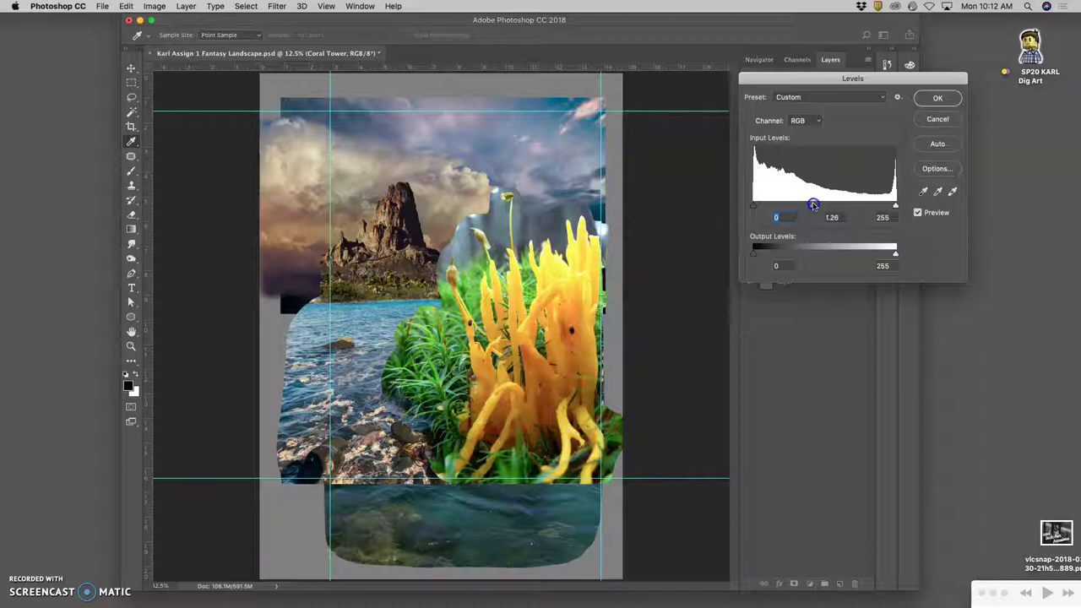
mouse_move(815, 204)
left_mouse_down()
mouse_move(849, 206)
mouse_move(772, 207)
mouse_move(929, 207)
mouse_move(817, 205)
left_mouse_up()
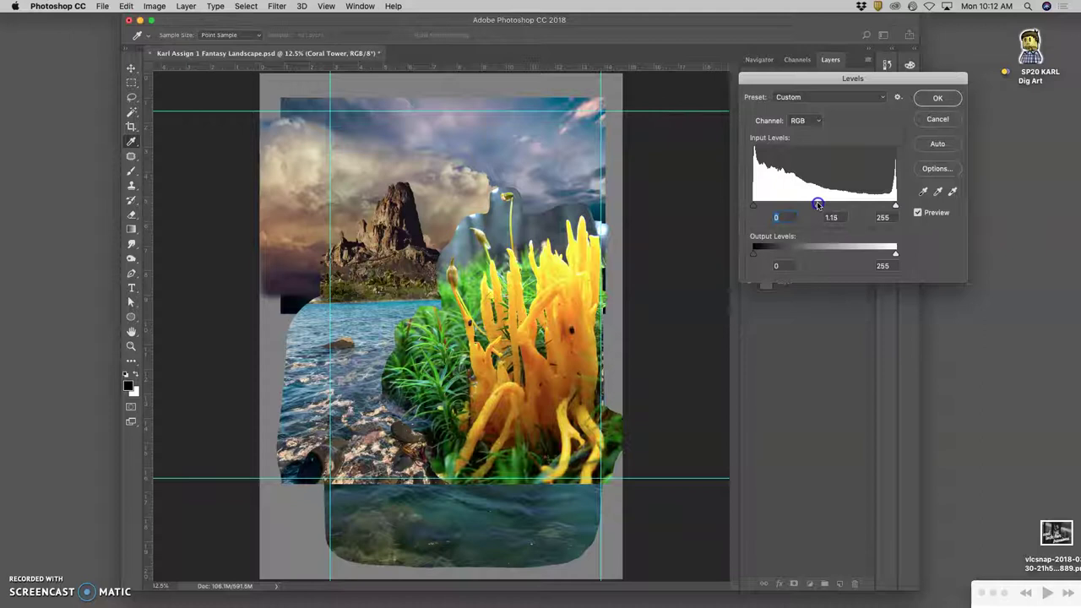
left_click(932, 99)
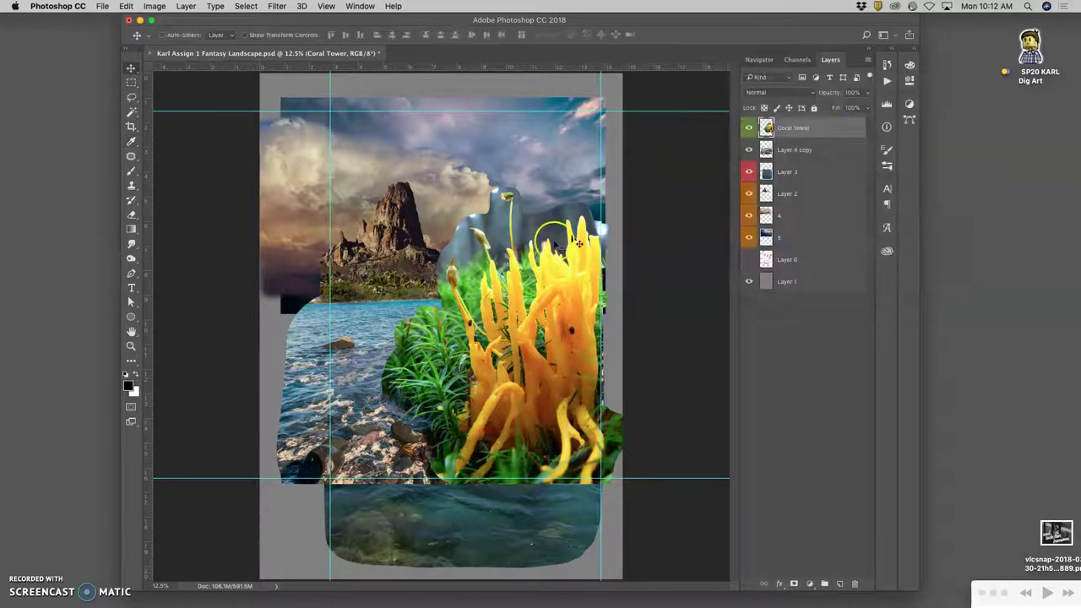
- Compare the Coral Tower layer before and after the Levels adjustment
key("super+z")
key("super+z")
key("super+z")
key("super+z")
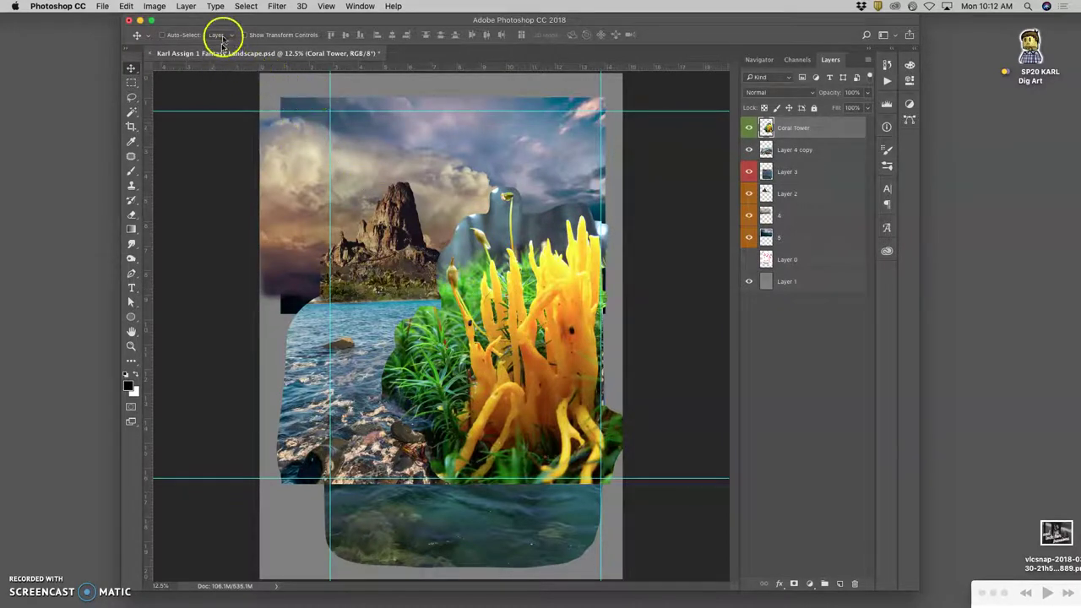
- Start a Color Balance adjustment on the Coral Tower layer, setting the midtones to about -29, -16 and -23
left_click(159, 7)
mouse_move(173, 37)
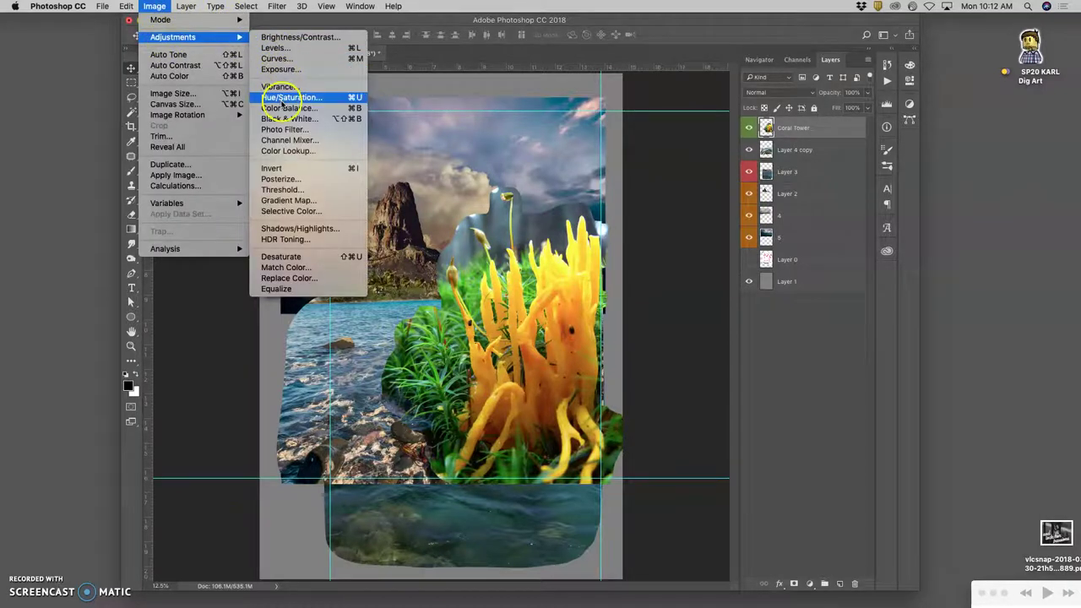
left_click(286, 110)
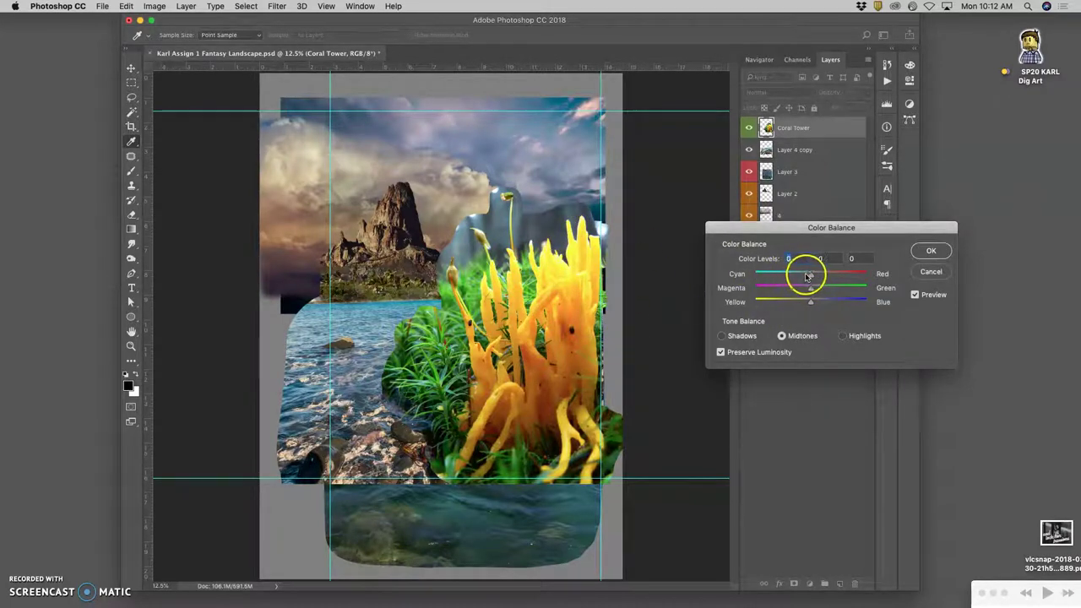
left_click_drag(810, 276, 812, 277)
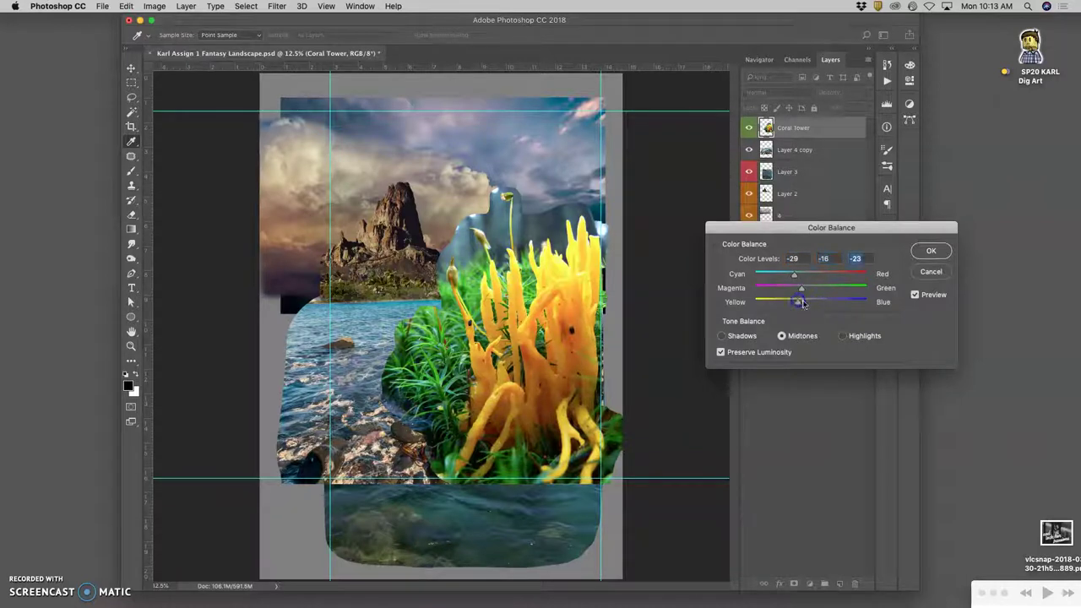
- Set the Color Balance highlights to about +5, -5, +28 and the shadows to +9, -3, -4, and apply the adjustment
left_click(841, 337)
left_click(811, 302)
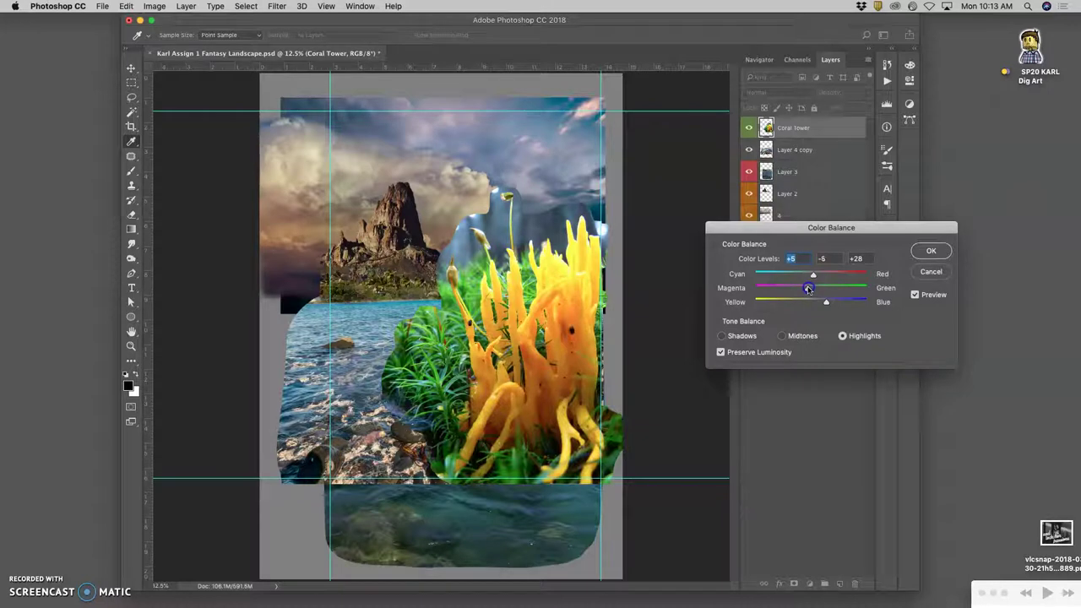
left_click(729, 336)
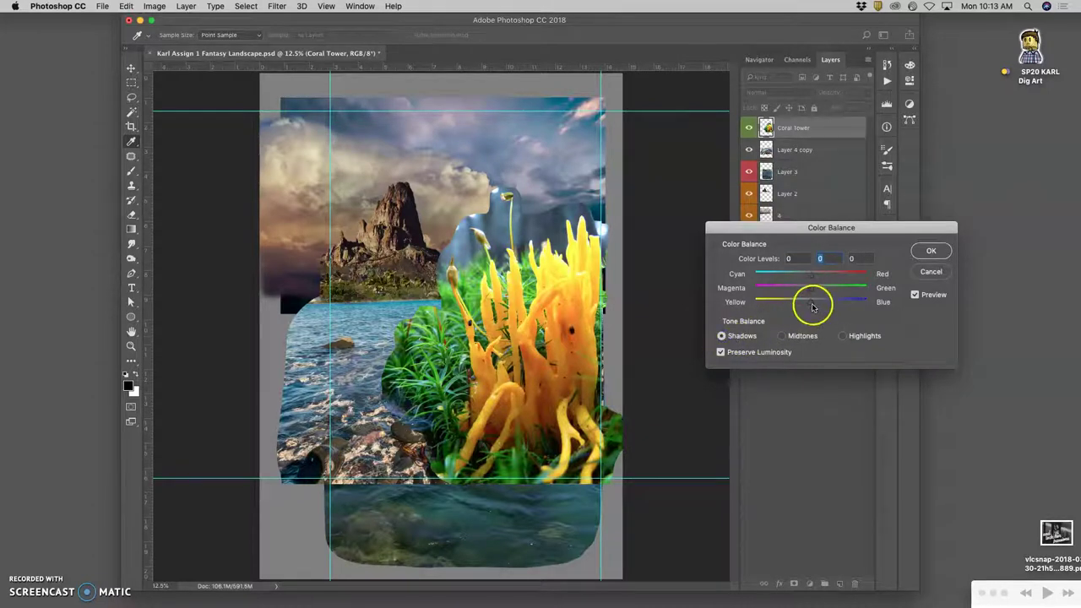
left_click_drag(813, 308, 813, 305)
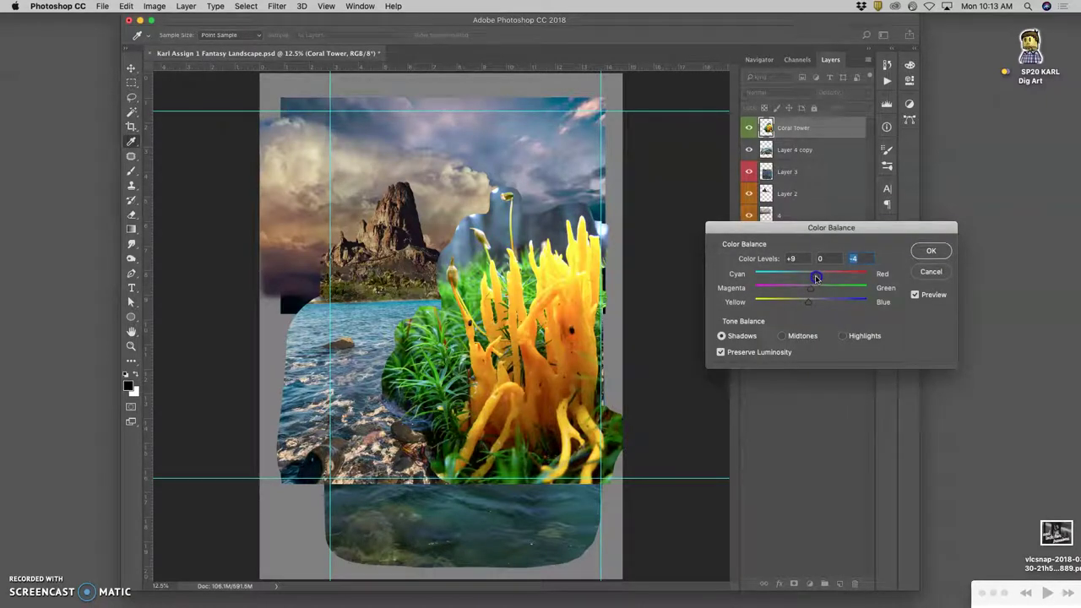
left_click_drag(816, 278, 816, 277)
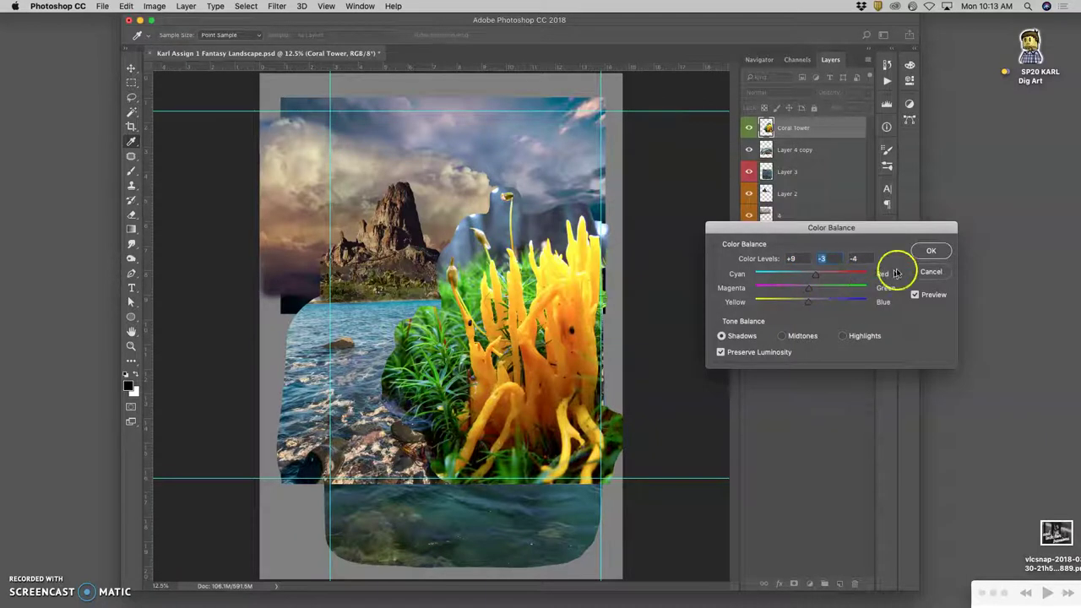
left_click(926, 250)
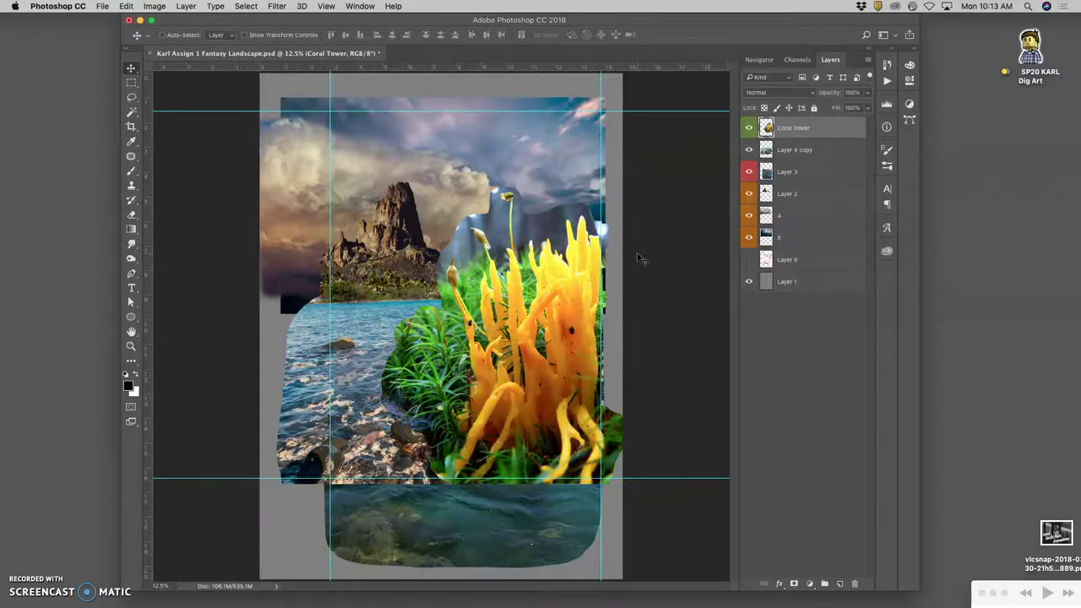
- Erase the hard outer edge of the grass beside the water on the Coral Tower layer with a soft 300 px eraser at 6% hardness
key("super+plus")
key("super+plus")
scroll(545, 266, "down", 4)
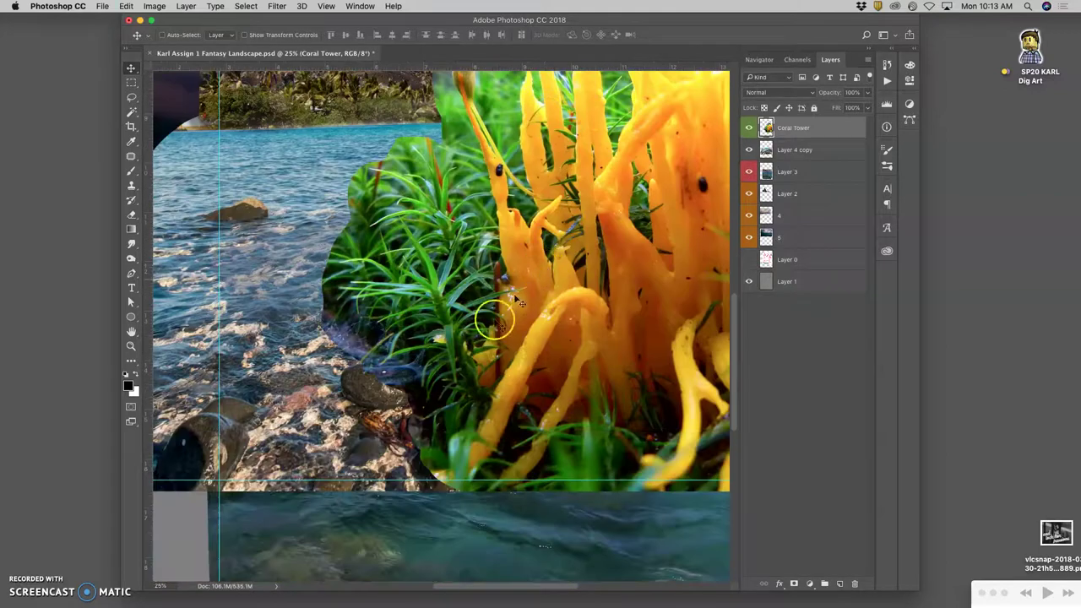
left_click(347, 346)
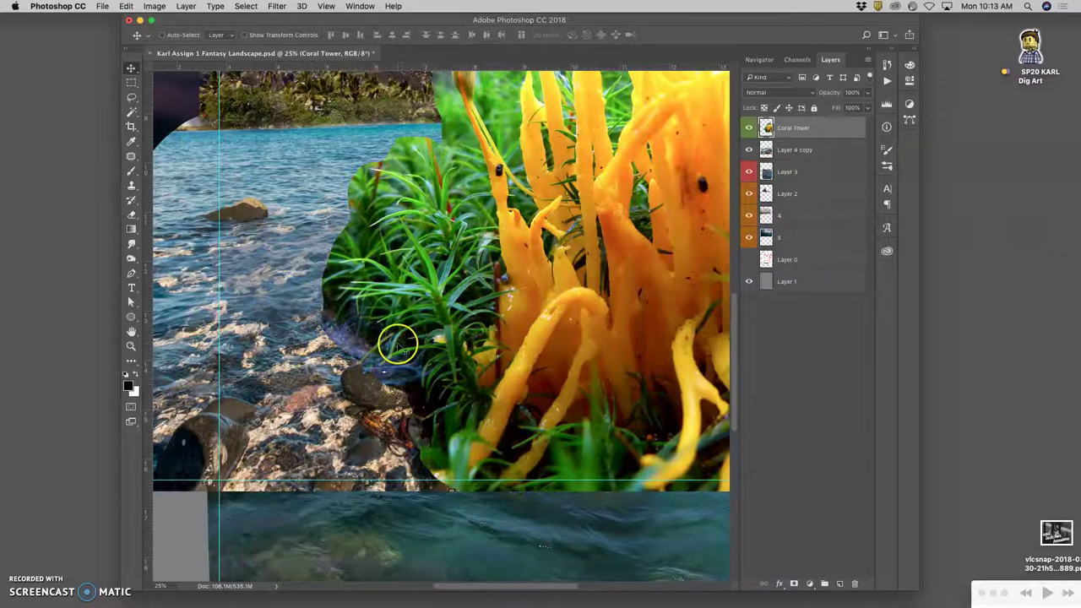
left_click(132, 216)
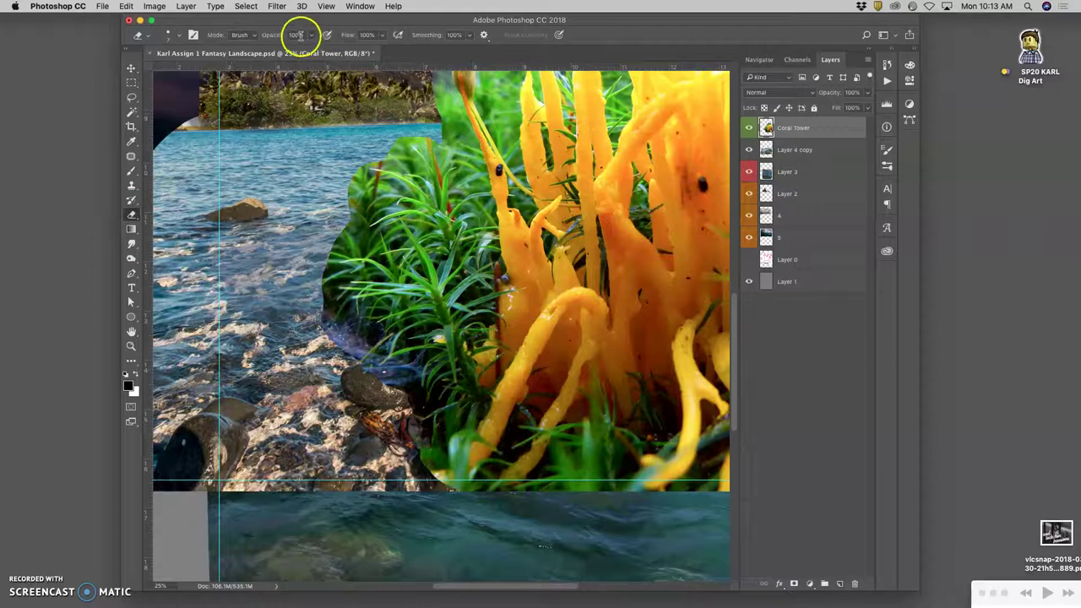
left_click(176, 35)
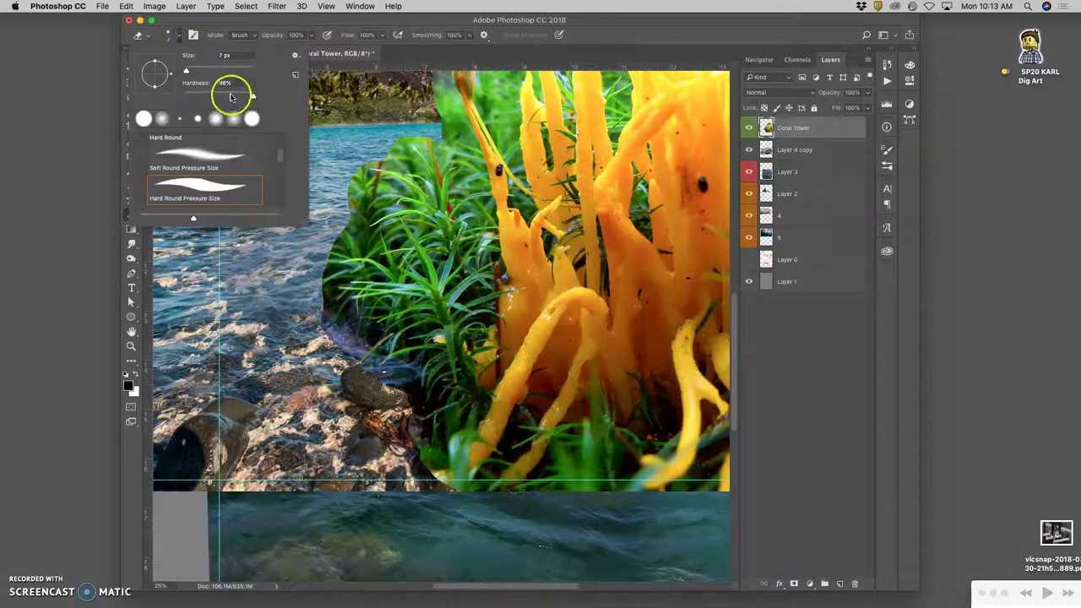
left_click_drag(248, 93, 190, 96)
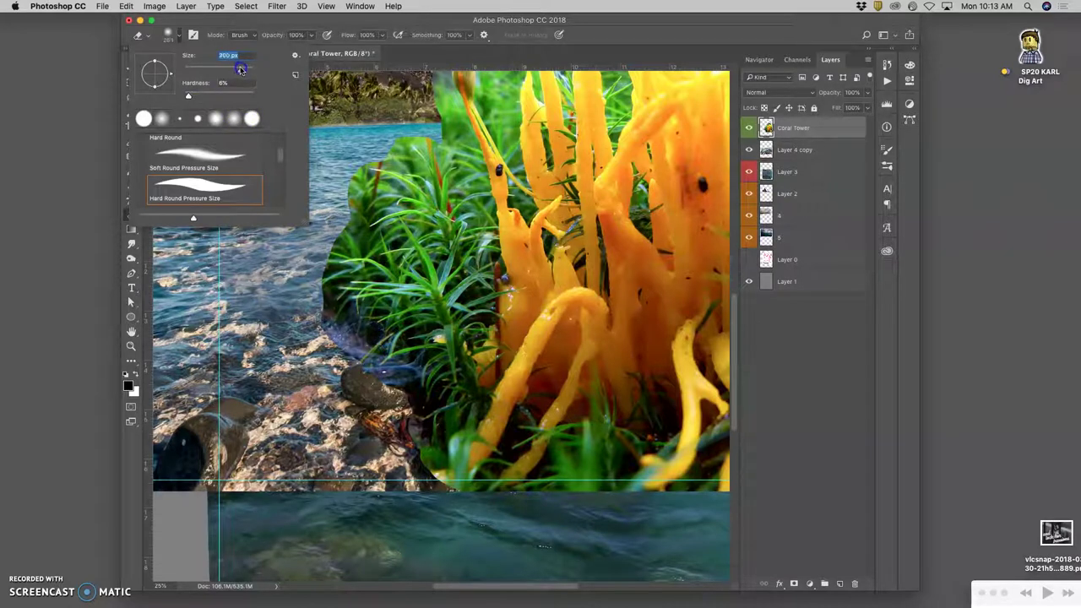
mouse_move(390, 420)
left_mouse_down()
mouse_move(424, 482)
mouse_move(431, 460)
mouse_move(429, 476)
mouse_move(401, 406)
mouse_move(415, 396)
mouse_move(410, 405)
mouse_move(376, 374)
mouse_move(359, 377)
mouse_move(307, 321)
mouse_move(327, 292)
mouse_move(319, 268)
mouse_move(341, 200)
mouse_move(345, 210)
mouse_move(346, 191)
mouse_move(425, 131)
left_mouse_up()
left_click_drag(365, 170, 354, 218)
- Hide the Coral Tower layer and toggle the visibility of Layer 2, Layer 3 and Layer 4 copy to check what each contributes
key("super+minus")
key("super+minus")
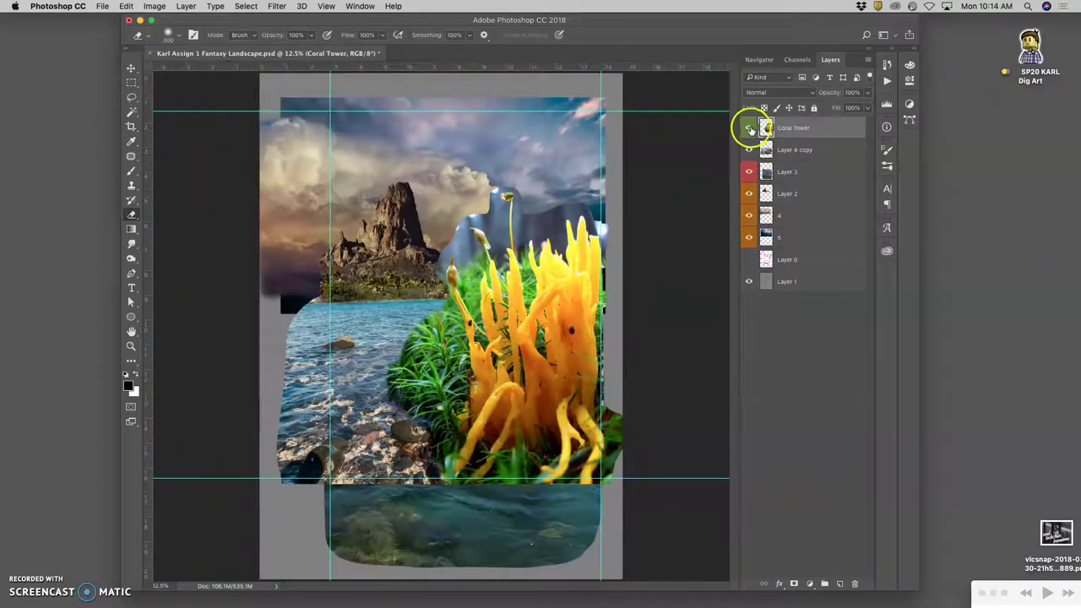
left_click(749, 128)
left_click(749, 193)
left_click(749, 193)
left_click(749, 193)
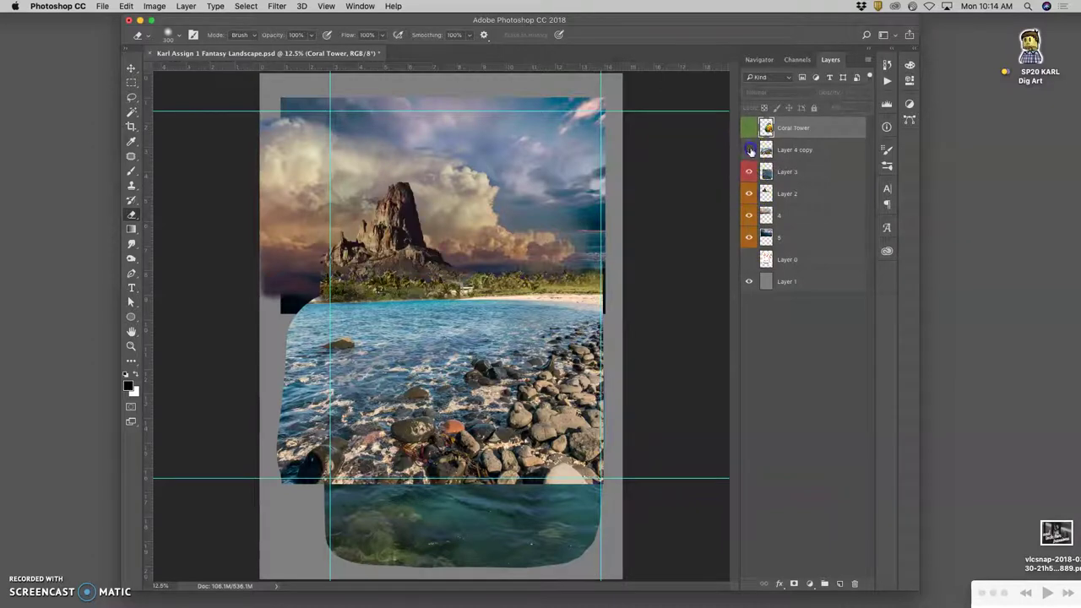
left_click(749, 149)
left_click(749, 172)
left_click(750, 171)
left_click(749, 150)
- Lower the opacity of Layer 4 copy to 0%
left_click(794, 149)
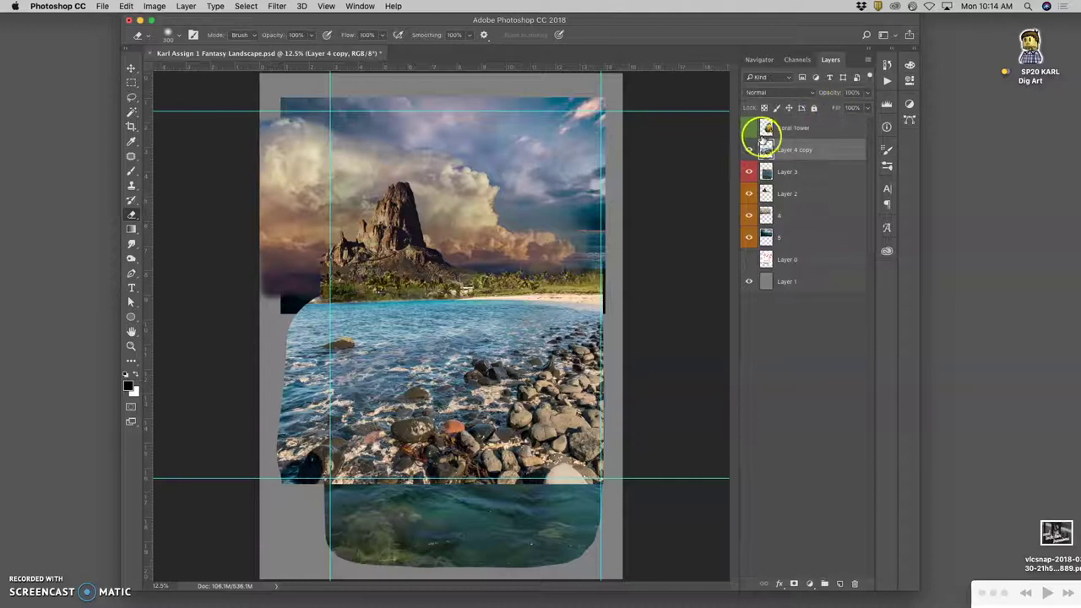
left_click(866, 92)
left_click_drag(847, 113, 815, 109)
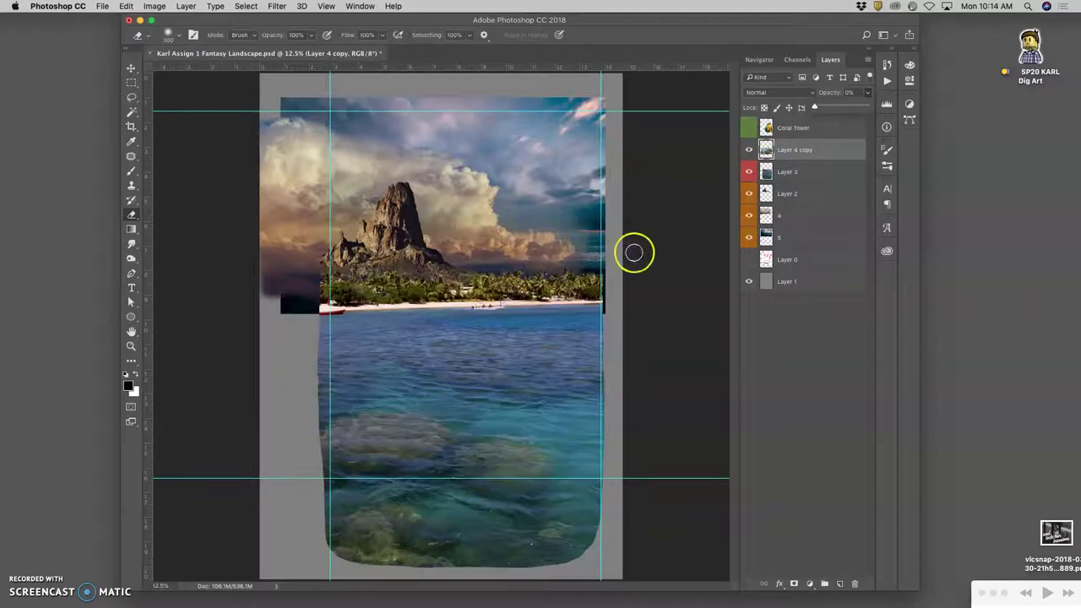
- Show the Coral Tower layer again and toggle the visibility of Layer 2 to check what it contributes
left_click(749, 128)
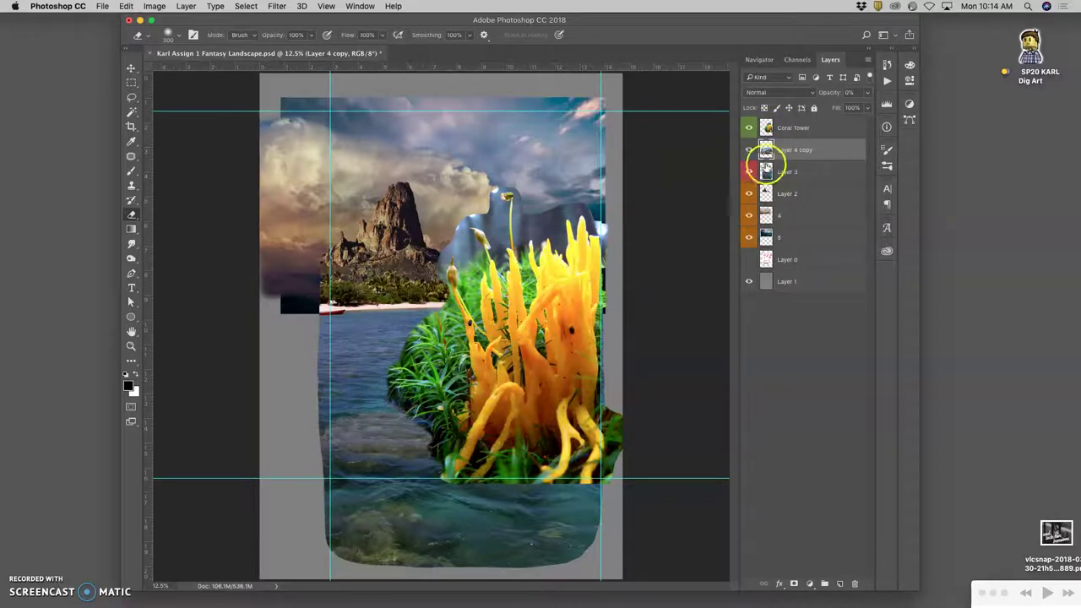
left_click(749, 193)
left_click(748, 194)
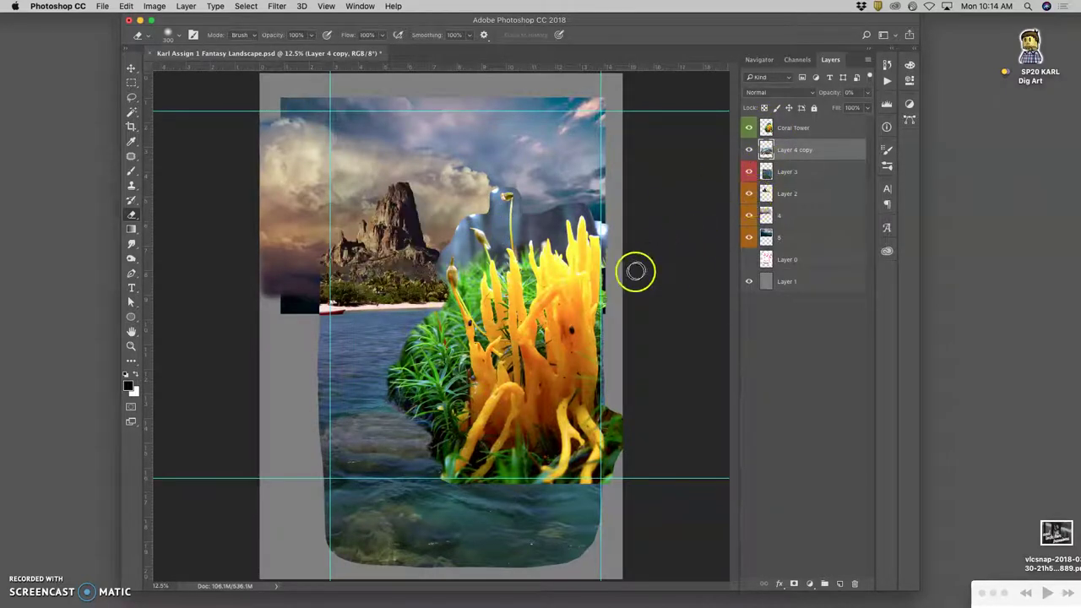
key("super+equal")
key("super+equal")
key("super+equal")
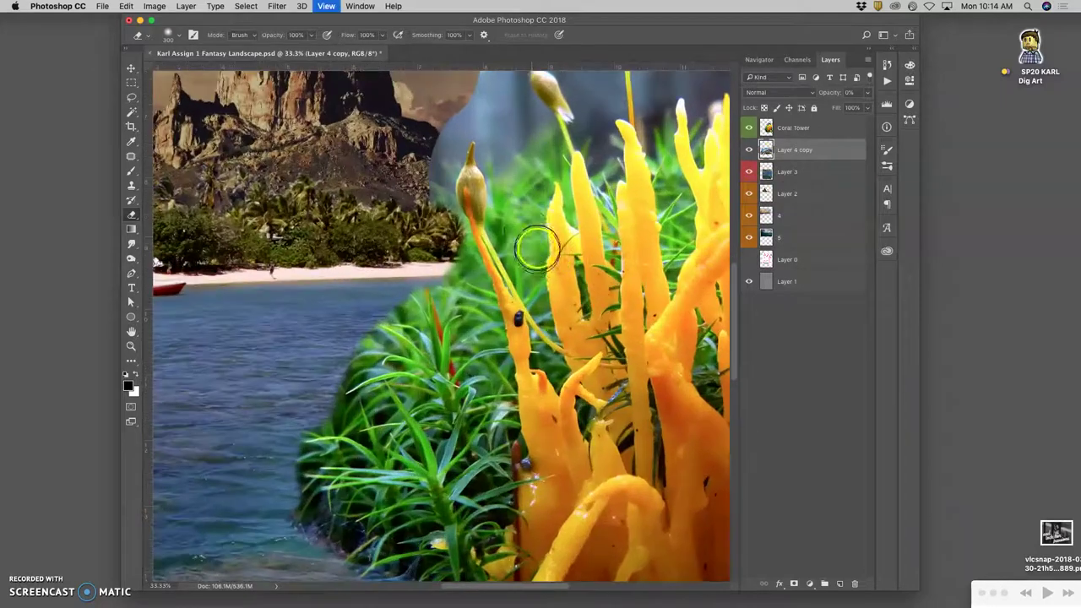
left_click(448, 128)
left_click_drag(448, 128, 443, 137)
key("super+z")
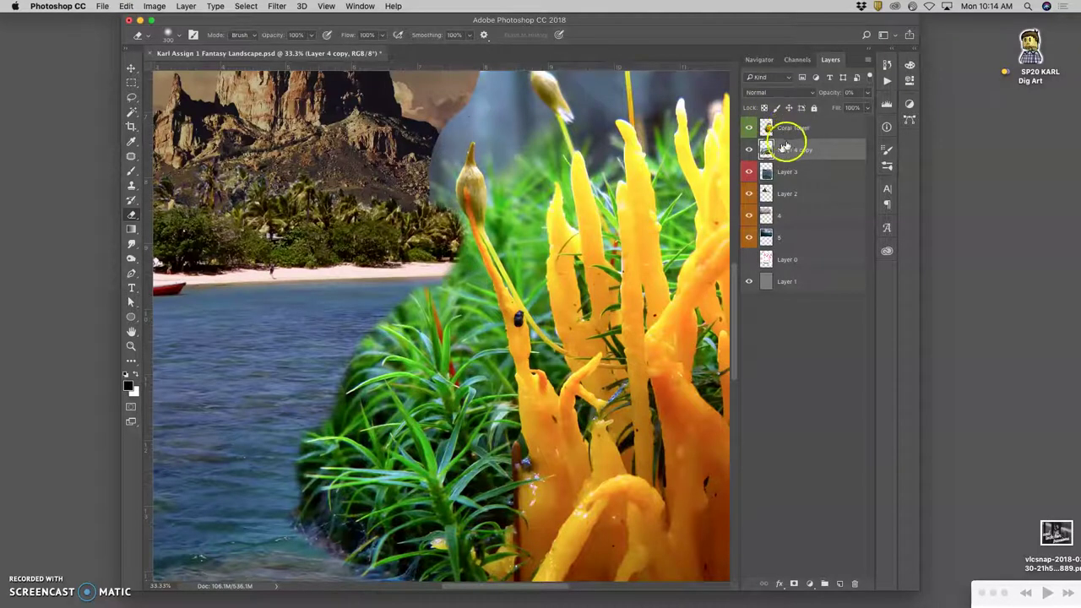
- Raise the opacity of Layer 4 copy to 100%, make Coral Tower the active layer and review the edit history
left_click(791, 151)
left_click(869, 93)
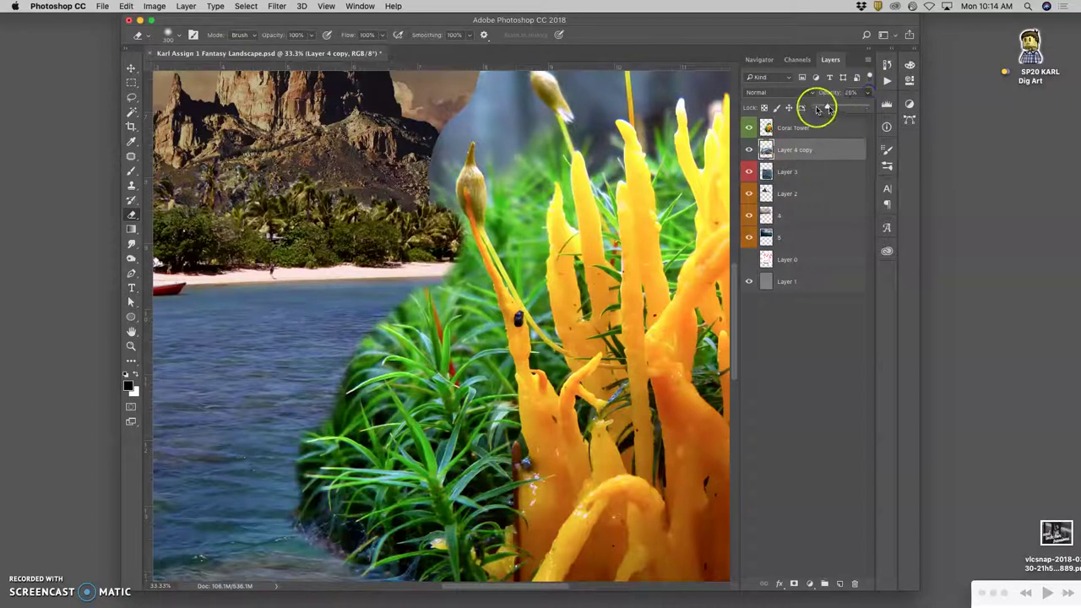
left_click_drag(817, 109, 889, 104)
left_click(780, 131)
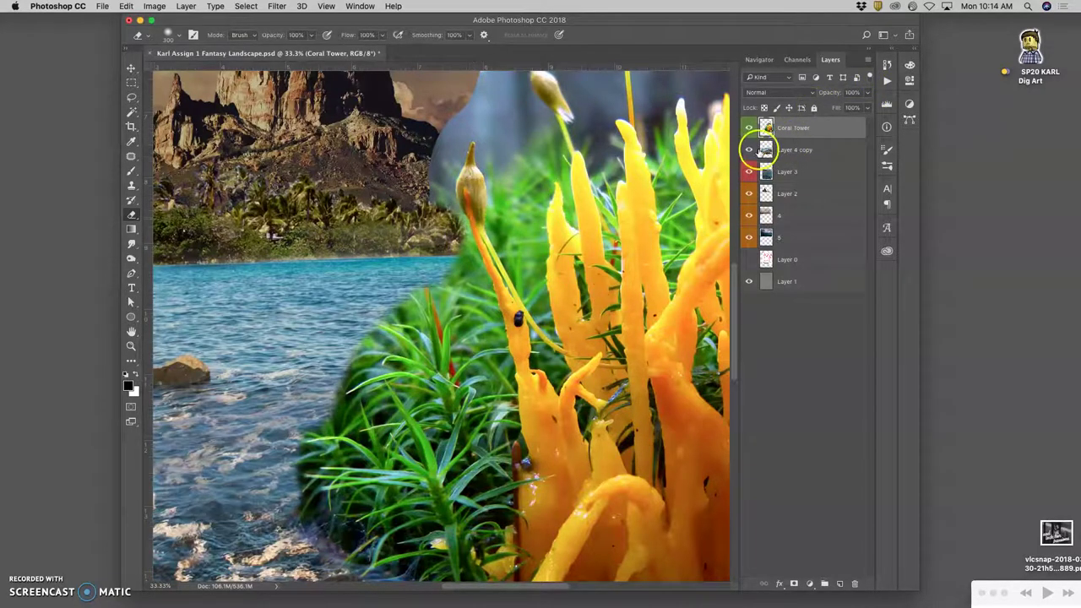
left_click(887, 66)
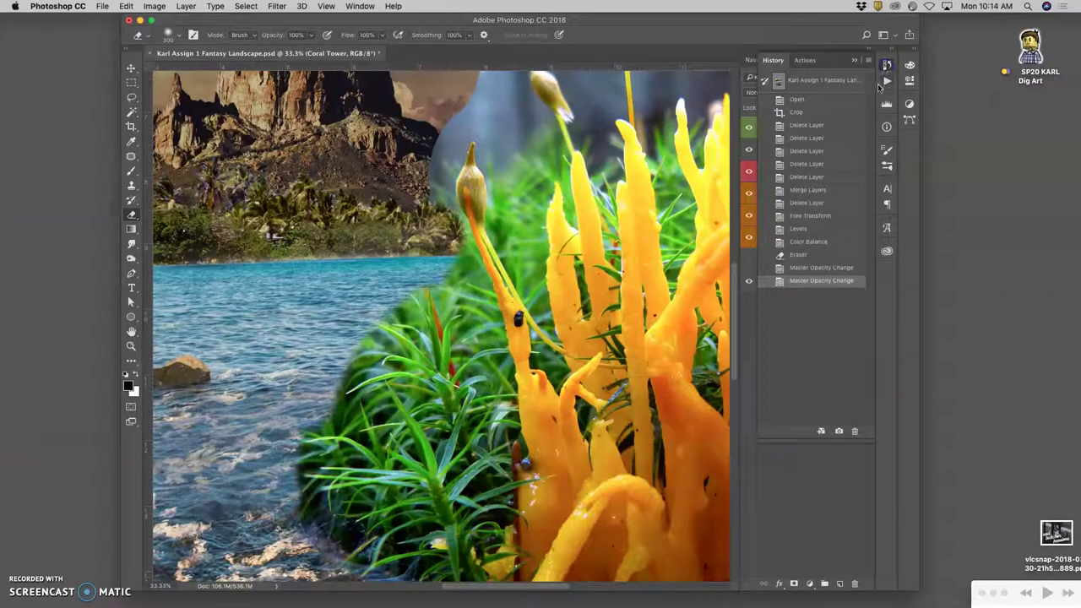
left_click(887, 66)
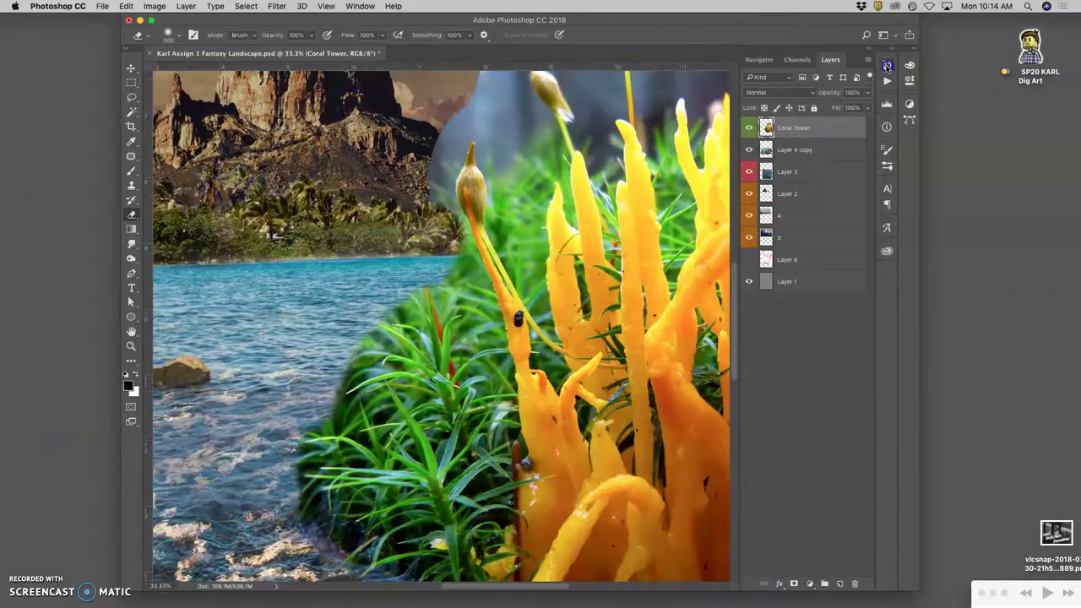
- Lock Layer 4 copy, Layer 3, Layer 2, layer 4 and layer 5 against accidental edits
left_click(821, 149)
left_click(815, 108)
left_click(821, 172)
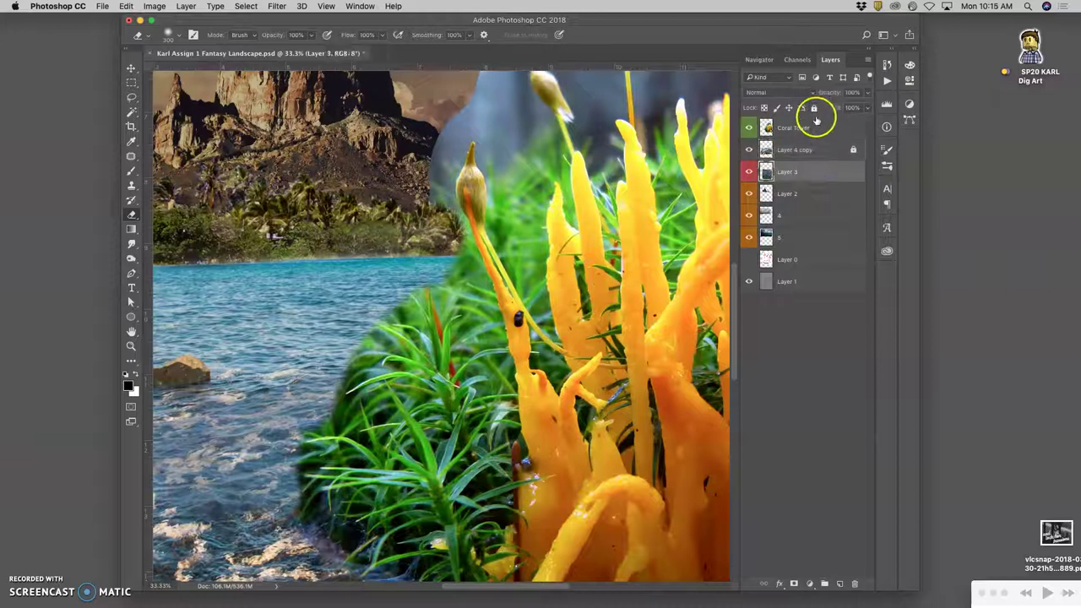
left_click(814, 108)
left_click(820, 193)
left_click(814, 108)
left_click(822, 214)
left_click(814, 108)
left_click(817, 237)
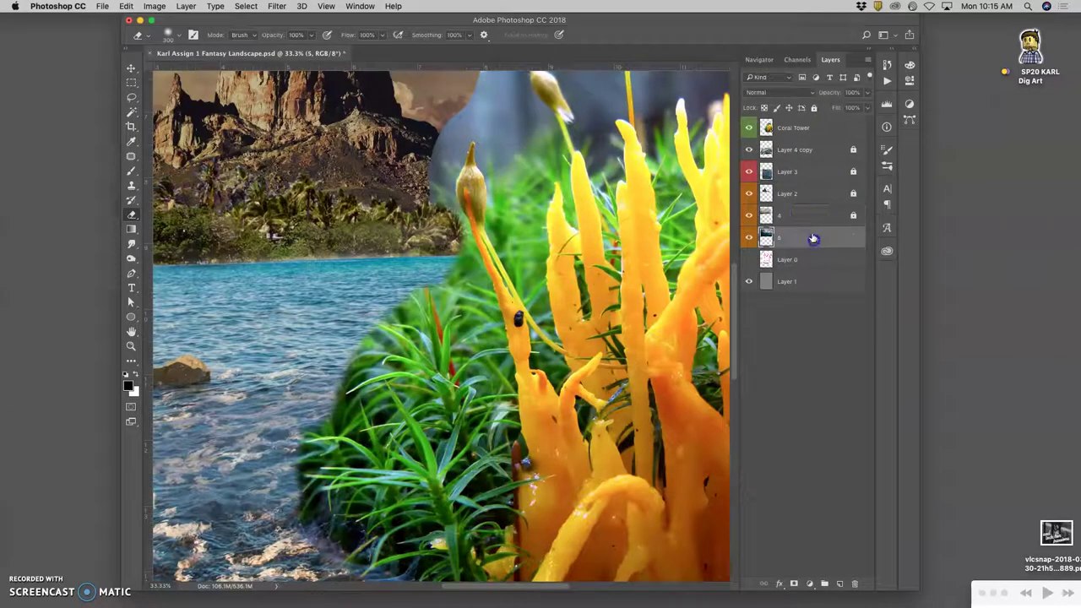
left_click(815, 108)
- On the Coral Tower layer, erase the blurred blue backdrop's outer edge against the clouds and around the tallest stalk with the 300 px eraser
left_click(826, 131)
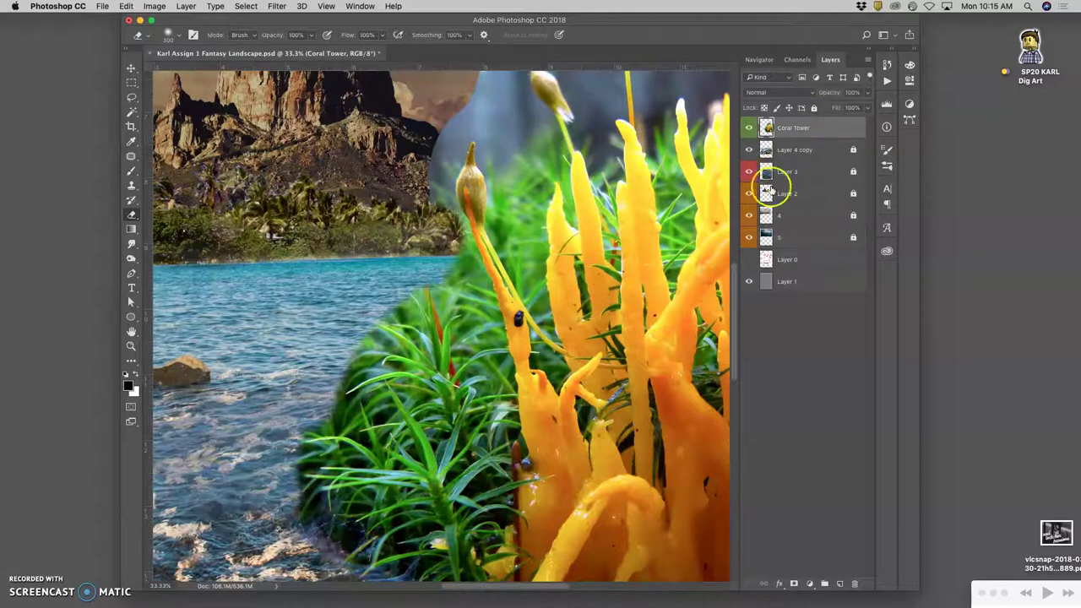
mouse_move(432, 189)
left_mouse_down()
mouse_move(427, 159)
mouse_move(443, 127)
mouse_move(433, 167)
mouse_move(439, 229)
left_mouse_up()
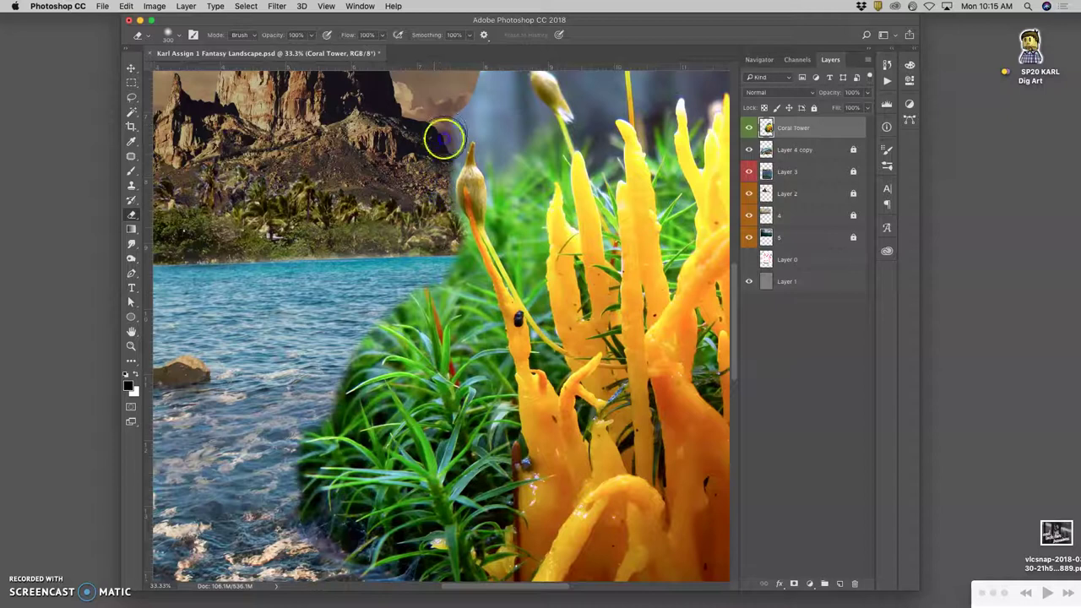
mouse_move(439, 152)
left_mouse_down()
mouse_move(447, 113)
mouse_move(490, 87)
mouse_move(510, 99)
mouse_move(520, 163)
left_mouse_up()
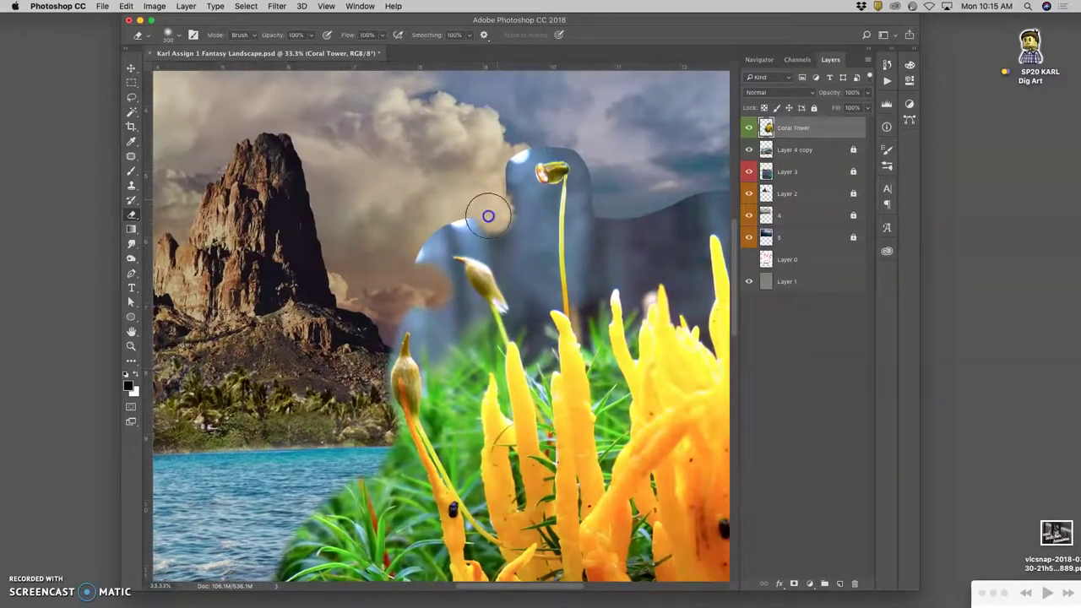
mouse_move(479, 221)
left_mouse_down()
mouse_move(432, 238)
mouse_move(410, 279)
mouse_move(426, 217)
mouse_move(469, 160)
mouse_move(511, 126)
mouse_move(496, 196)
mouse_move(509, 142)
mouse_move(496, 195)
mouse_move(529, 136)
mouse_move(594, 129)
mouse_move(528, 144)
mouse_move(588, 128)
mouse_move(553, 118)
mouse_move(540, 203)
left_mouse_up()
key("super+z")
mouse_move(569, 138)
left_mouse_down()
mouse_move(523, 150)
mouse_move(592, 149)
left_mouse_up()
mouse_move(608, 234)
left_mouse_down()
mouse_move(718, 164)
mouse_move(727, 170)
mouse_move(713, 193)
mouse_move(662, 193)
mouse_move(593, 223)
mouse_move(697, 198)
mouse_move(676, 261)
left_mouse_up()
- Erase the blue backdrop around the tip of the lowest bud next to the rocky slope, comparing a stroke through the history
left_click(409, 305)
mouse_move(395, 304)
left_mouse_down()
mouse_move(314, 180)
mouse_move(442, 234)
mouse_move(427, 263)
mouse_move(428, 302)
mouse_move(394, 321)
left_mouse_up()
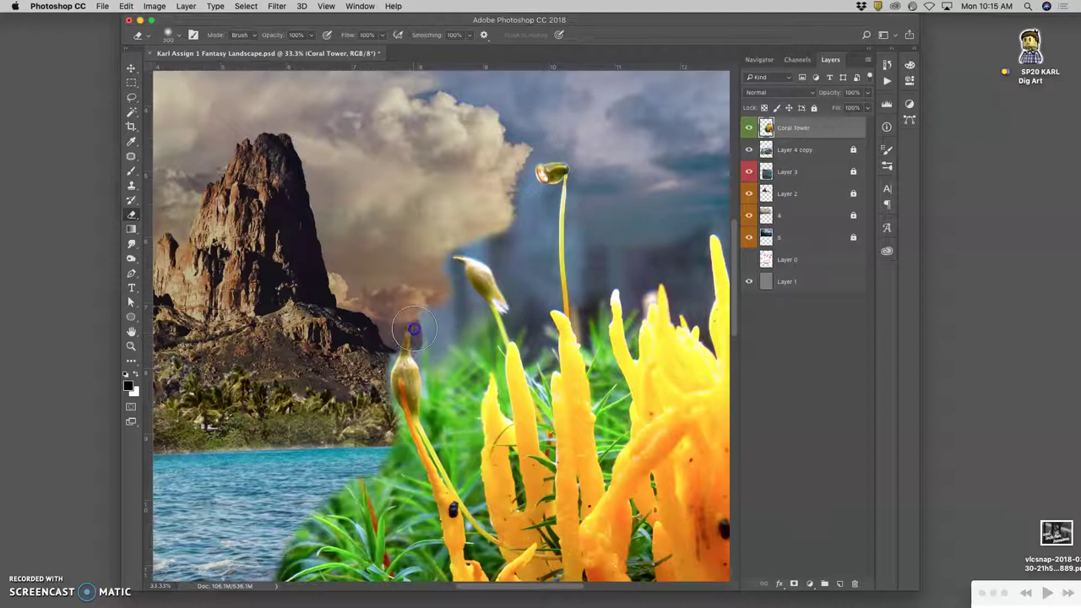
left_click_drag(414, 329, 438, 281)
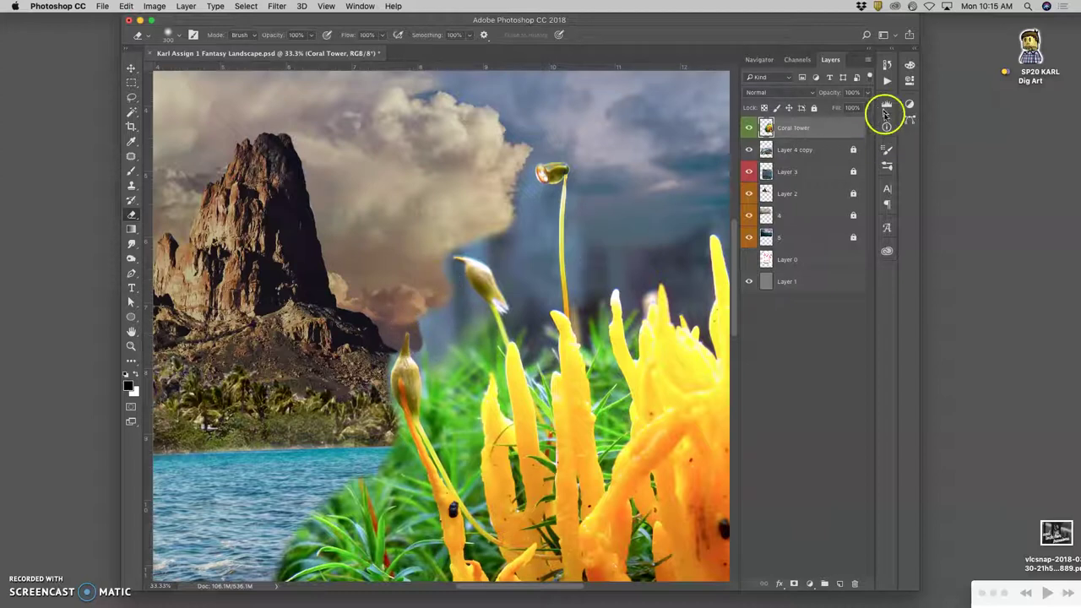
left_click(887, 65)
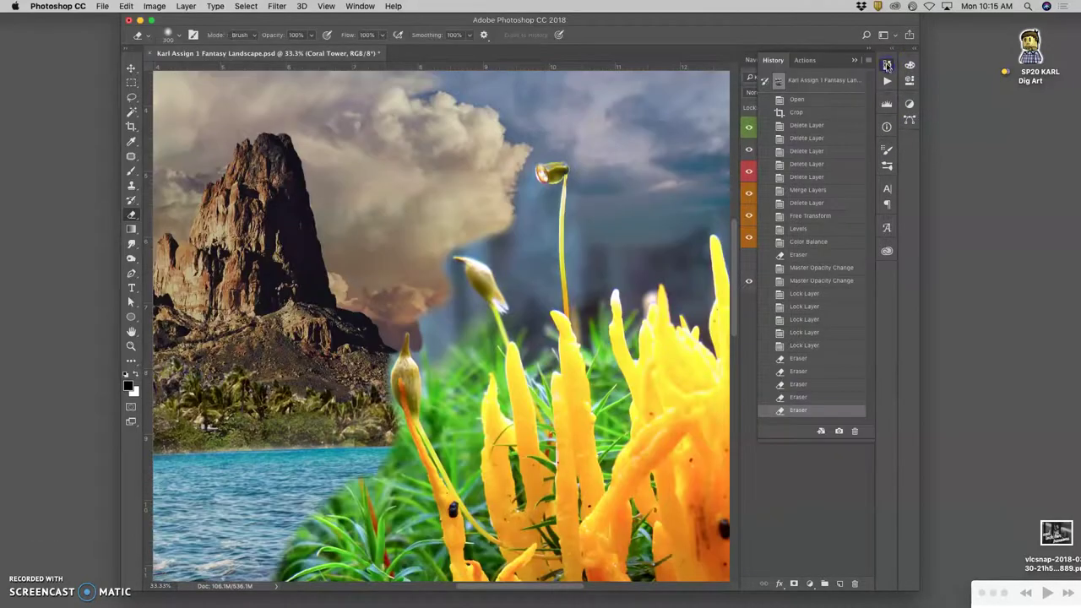
left_click(800, 399)
key("super+z")
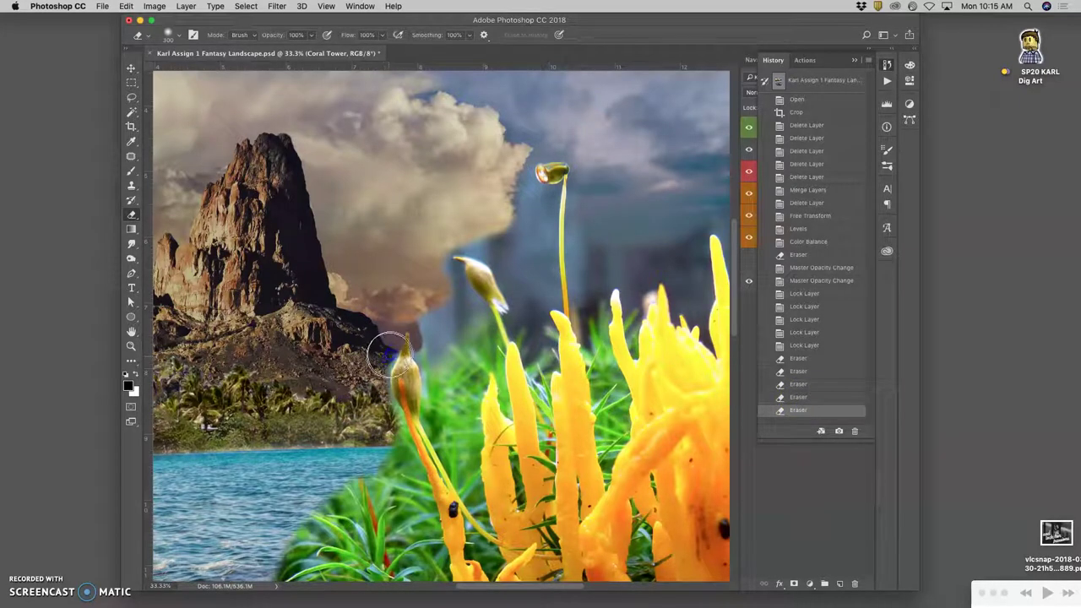
mouse_move(396, 343)
left_mouse_down()
mouse_move(390, 360)
mouse_move(372, 368)
left_mouse_up()
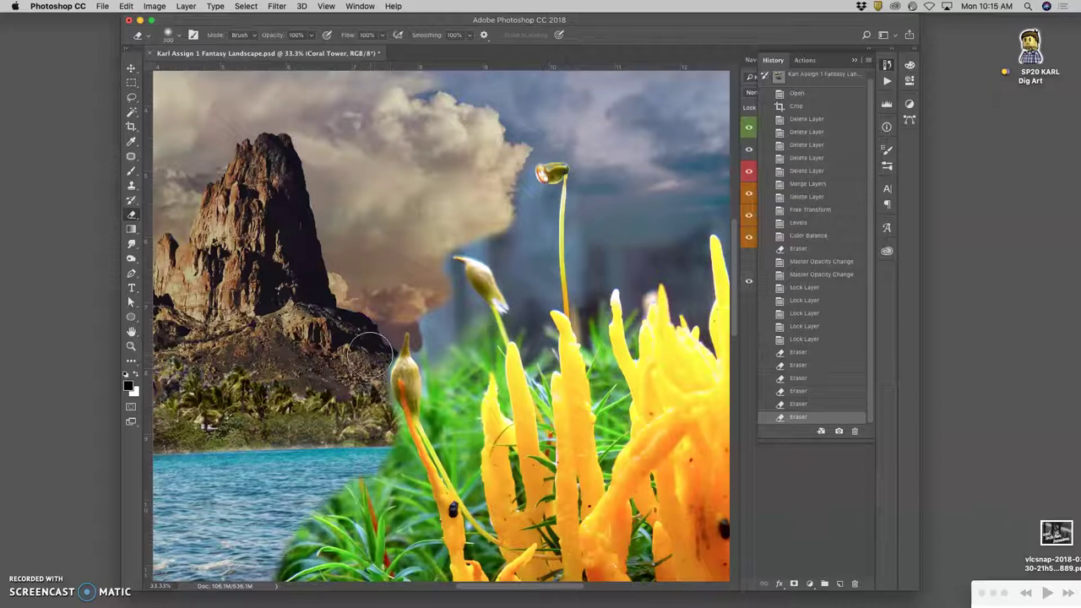
- Reduce the eraser to 86 px and erase the fringe closely around both sides of the lowest bud
key("super+equal")
key("super+equal")
key("super+equal")
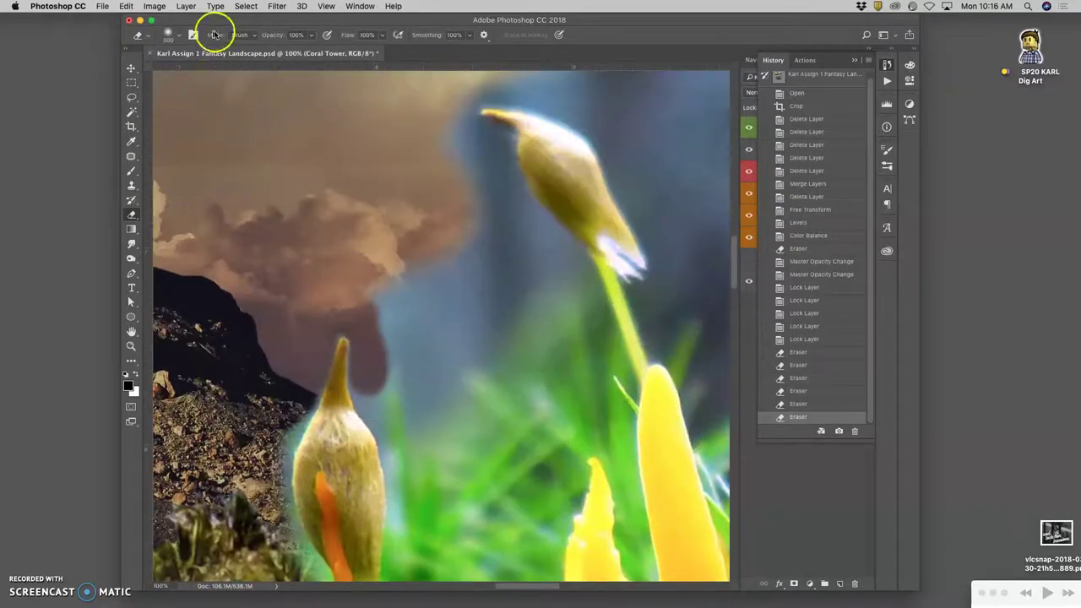
left_click(179, 37)
left_click_drag(193, 70, 214, 71)
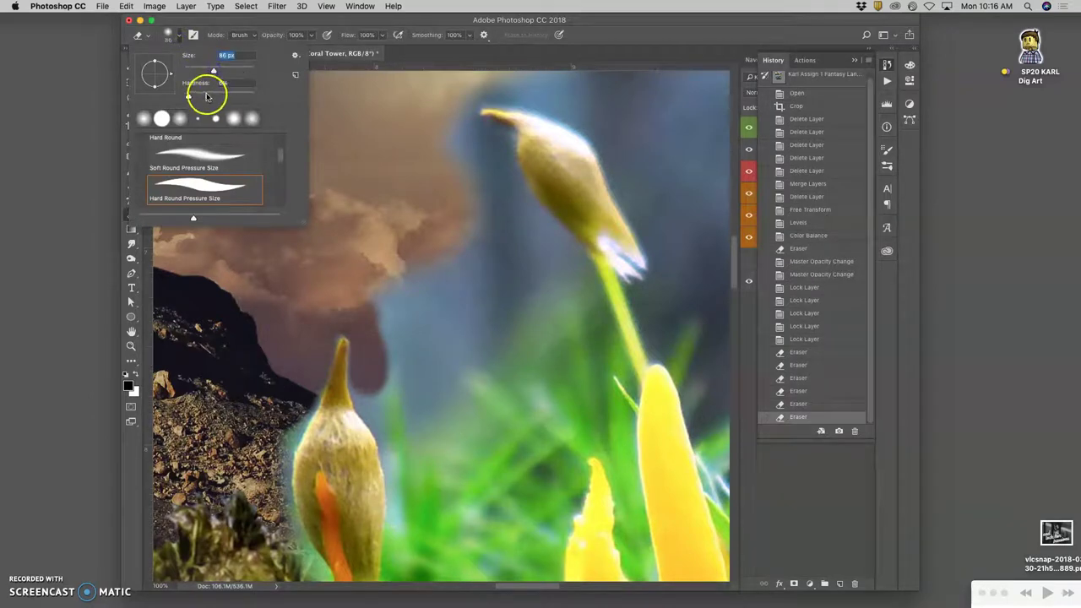
left_click(363, 386)
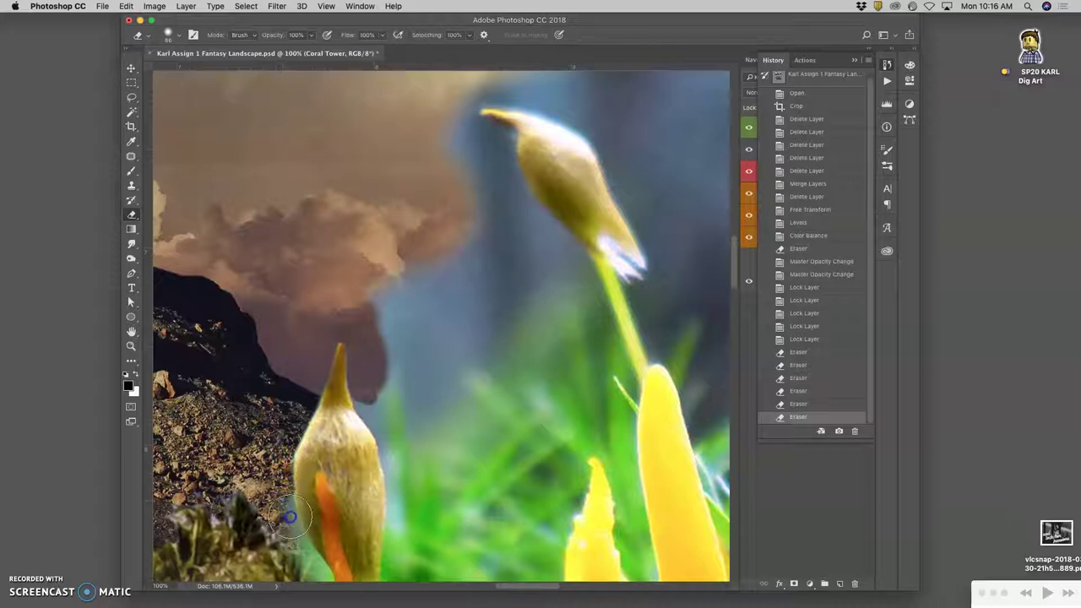
mouse_move(317, 571)
left_mouse_down()
mouse_move(321, 580)
mouse_move(287, 532)
left_mouse_up()
mouse_move(363, 388)
left_mouse_down()
mouse_move(366, 406)
mouse_move(348, 391)
mouse_move(354, 374)
mouse_move(399, 501)
mouse_move(387, 583)
left_mouse_up()
mouse_move(461, 123)
left_mouse_down()
mouse_move(519, 139)
mouse_move(524, 207)
mouse_move(518, 185)
left_mouse_up()
key("super+z")
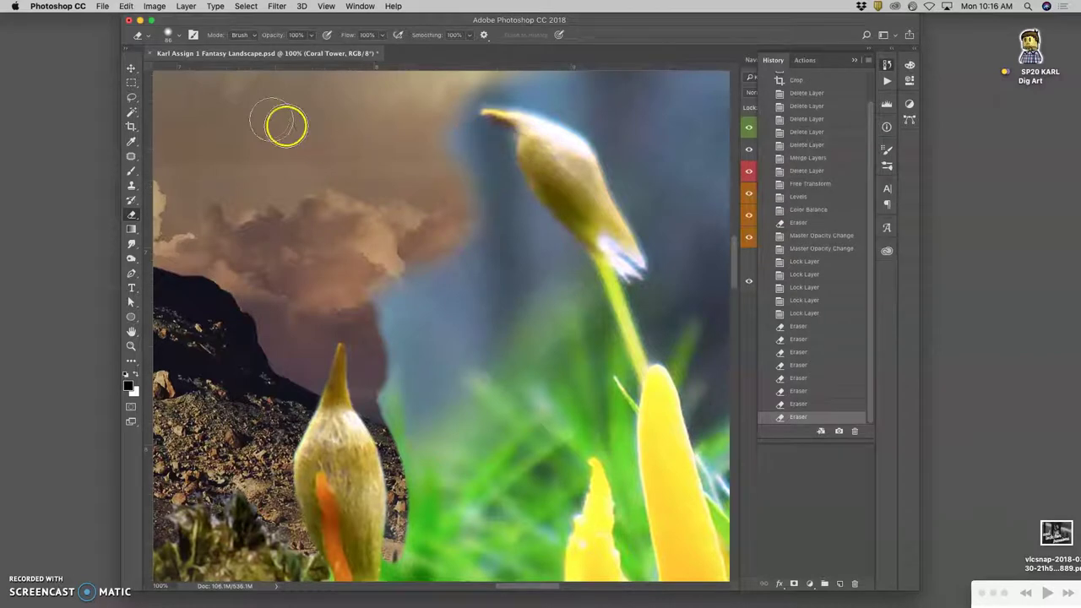
- Lasso the blue backdrop along the inner side of the drooping middle bud and its stem, delete it and deselect
left_click(132, 97)
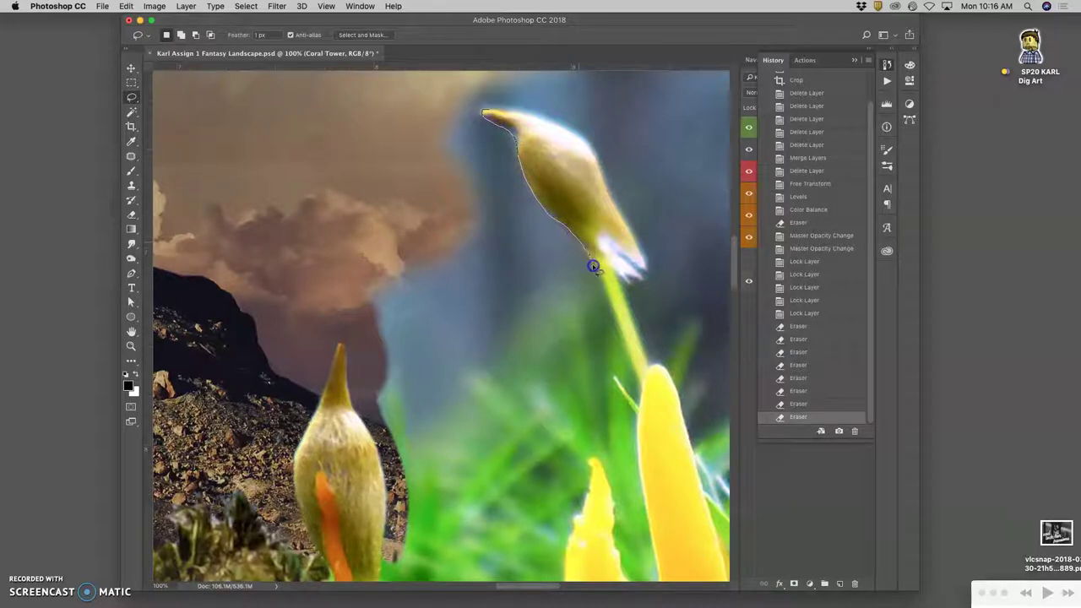
mouse_move(608, 306)
left_mouse_down()
mouse_move(538, 322)
mouse_move(419, 235)
mouse_move(406, 123)
mouse_move(469, 85)
left_mouse_up()
key("Delete")
key("ctrl+d")
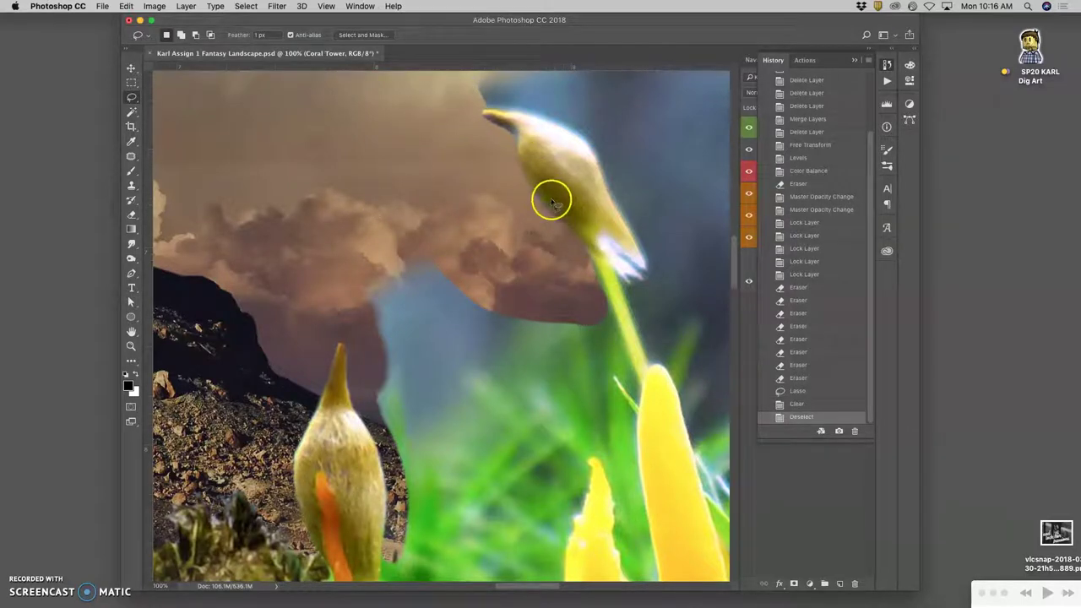
- Set the Lasso feather to 2 px, outline the backdrop along the outer side of the middle bud, delete it and deselect
key("super+minus")
key("super+minus")
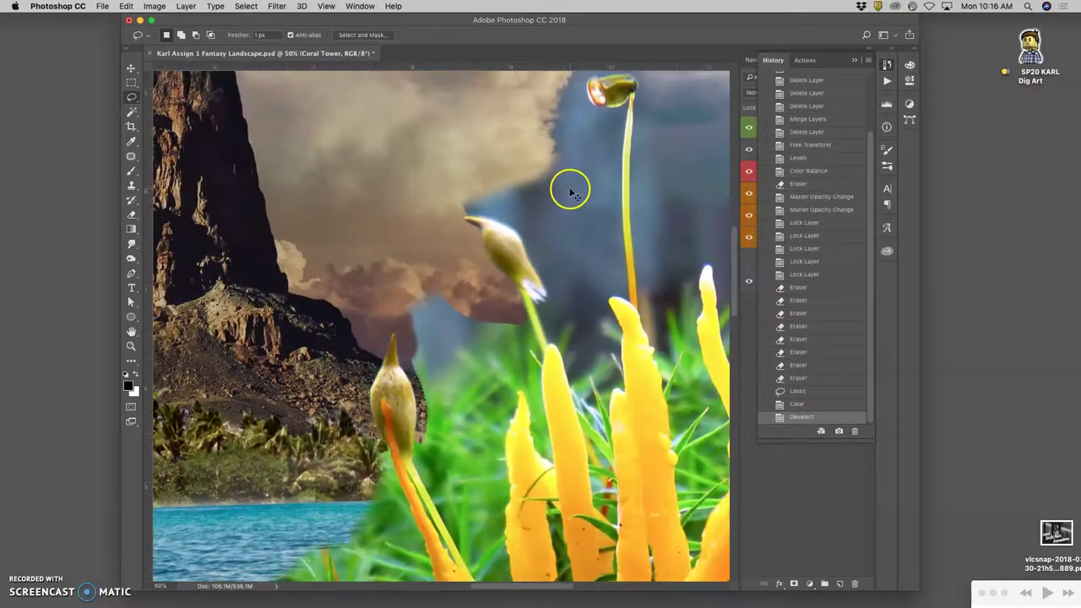
key("super+minus")
key("super+plus")
key("super+plus")
key("super+plus")
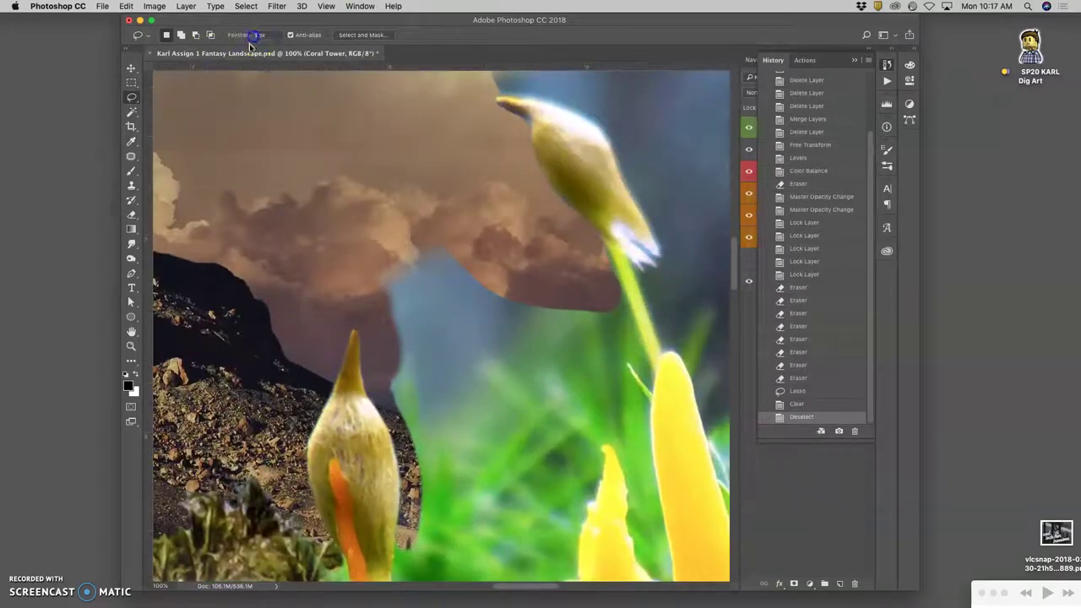
type("2")
key("Return")
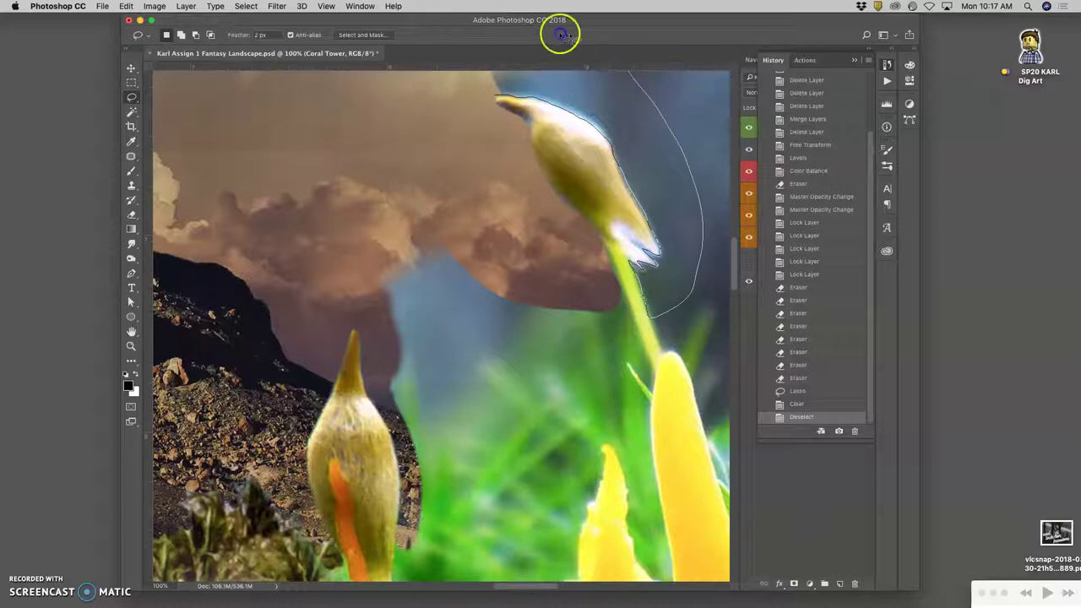
left_click_drag(549, 34, 460, 91)
key("Delete")
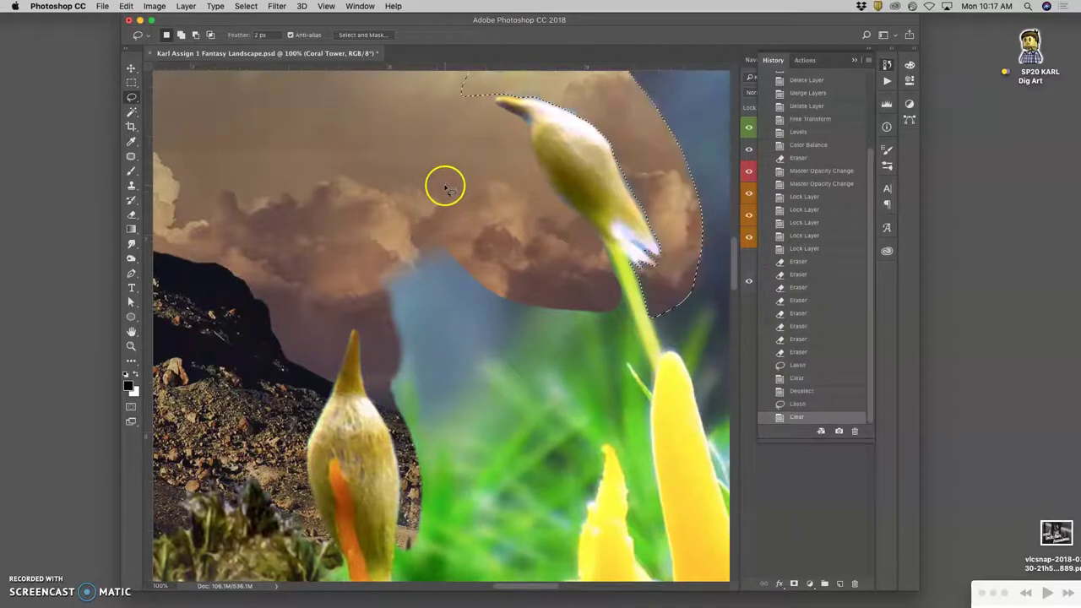
key("super+d")
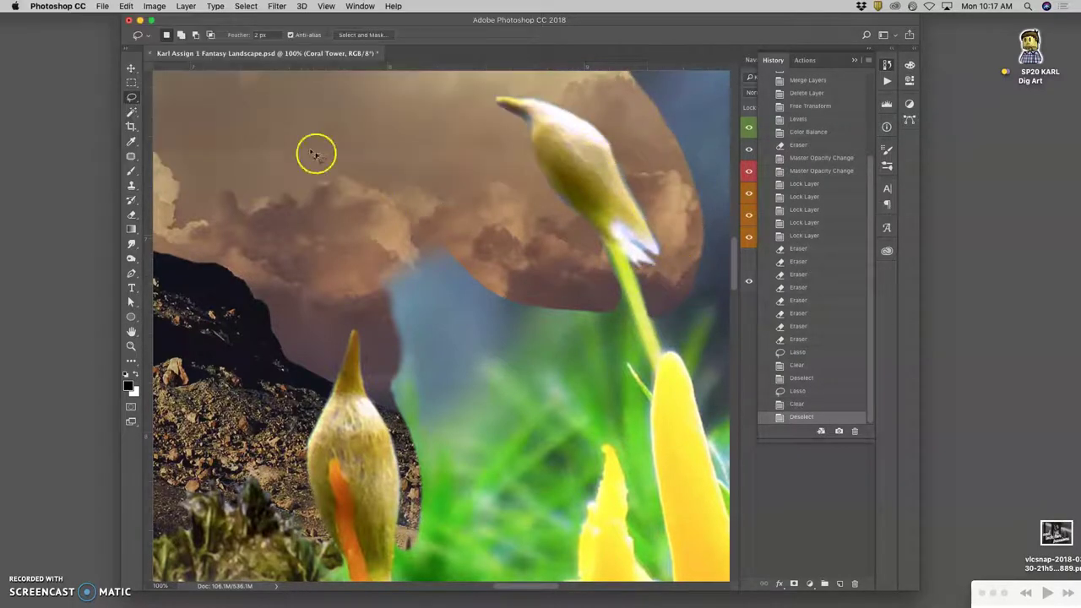
- Switch to the eraser with a smaller brush and erase the backdrop fringe along both sides of the drooping middle bud
left_click(132, 214)
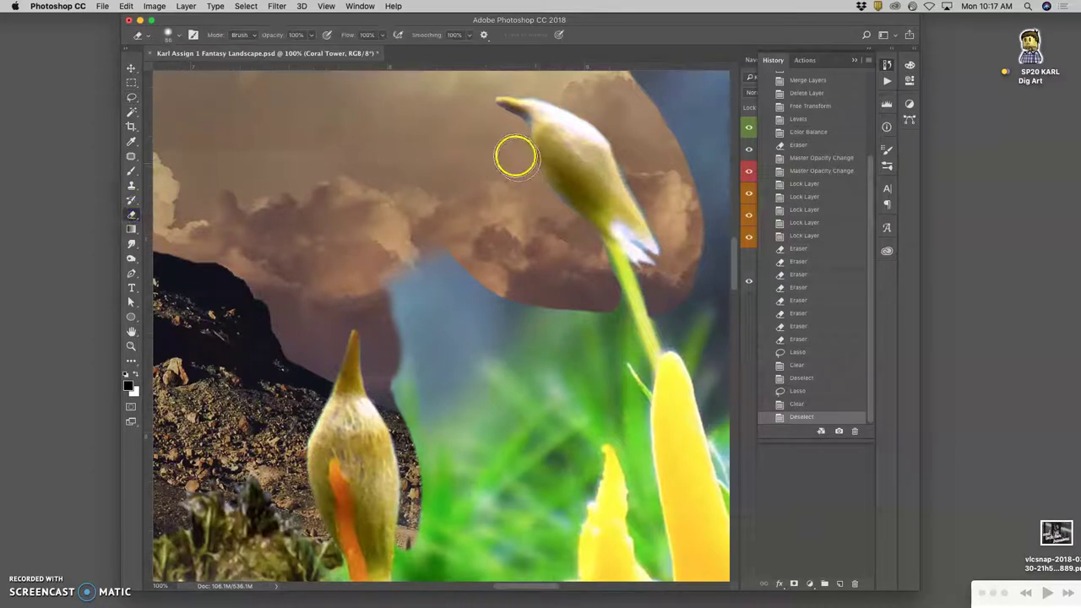
left_click(172, 35)
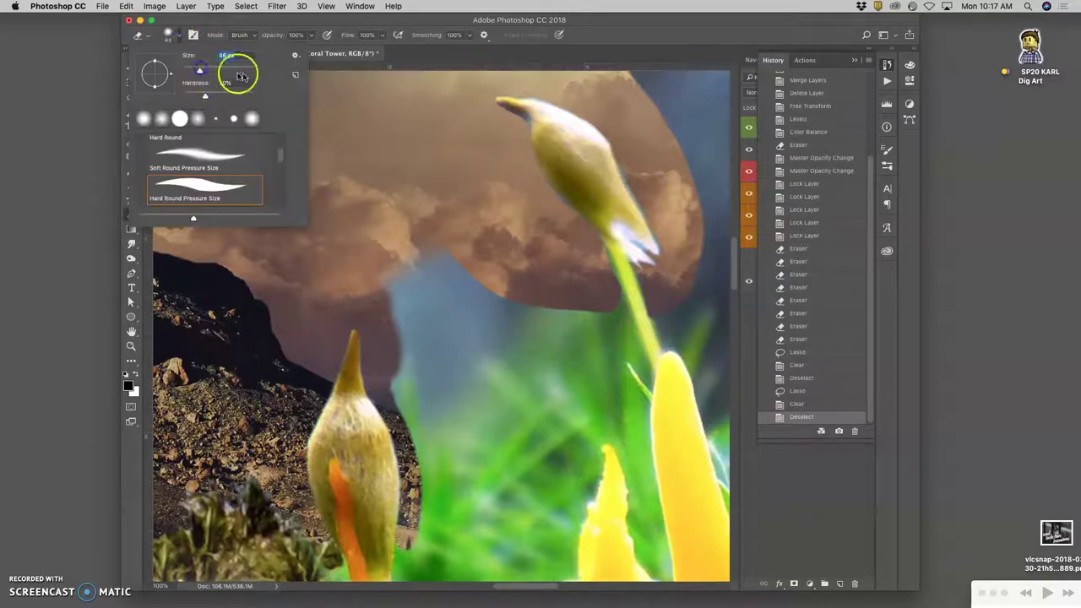
key("Return")
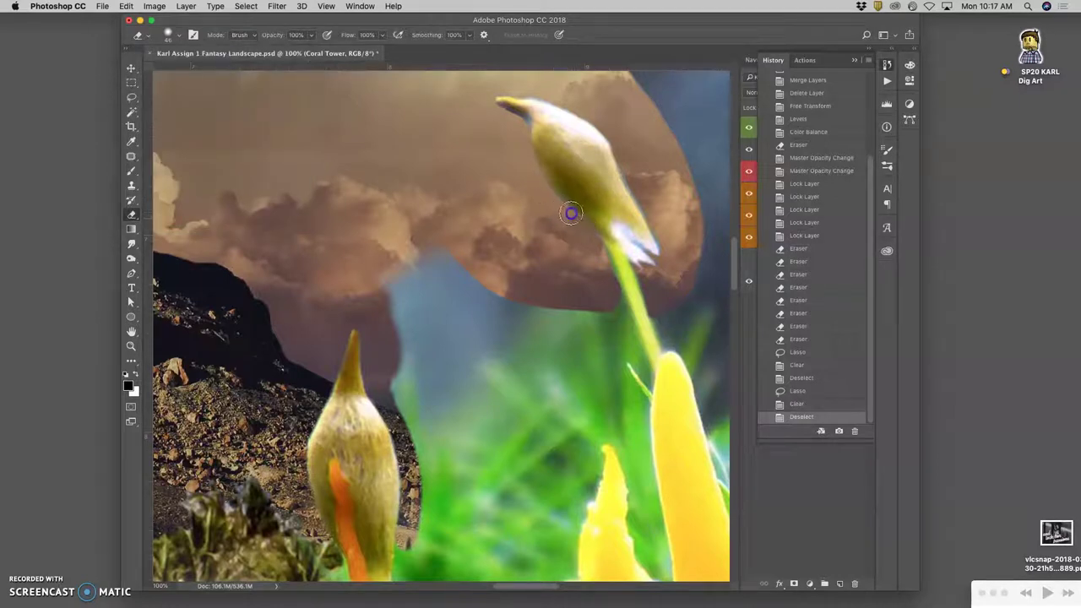
left_click_drag(574, 216, 584, 235)
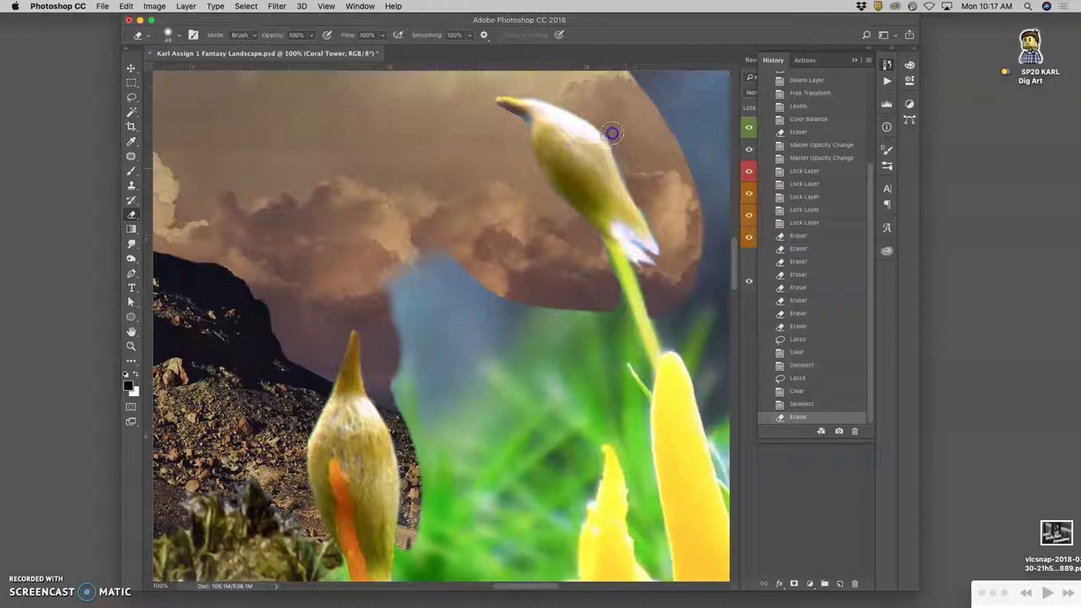
left_click_drag(651, 194, 642, 200)
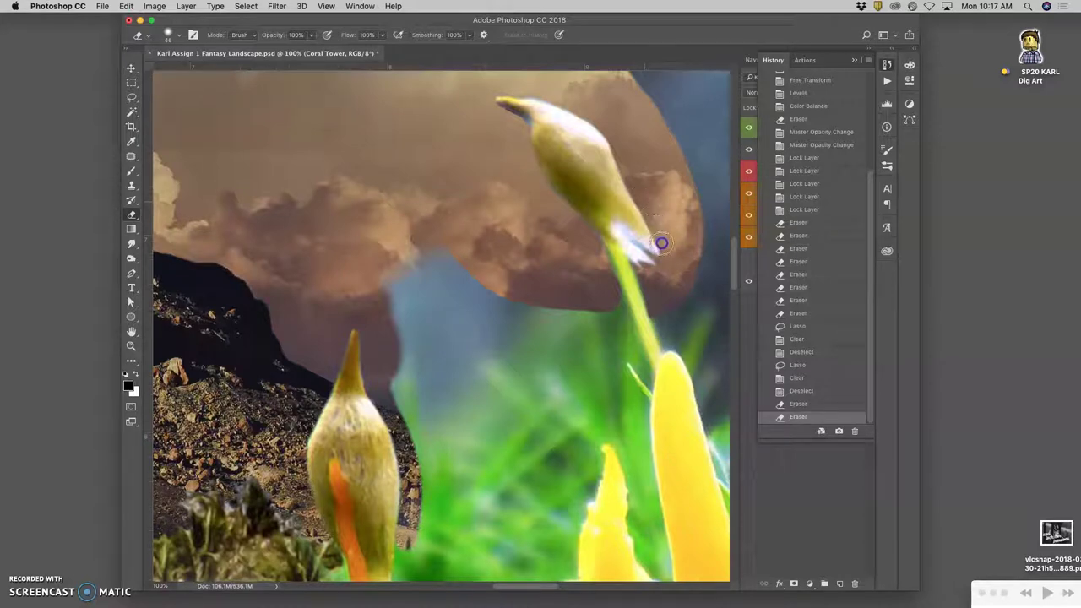
- Erase the fringe around the middle bud's base and along both sides of its stem down to the yellow coral tip
left_click_drag(662, 262, 664, 266)
left_click_drag(602, 257, 607, 279)
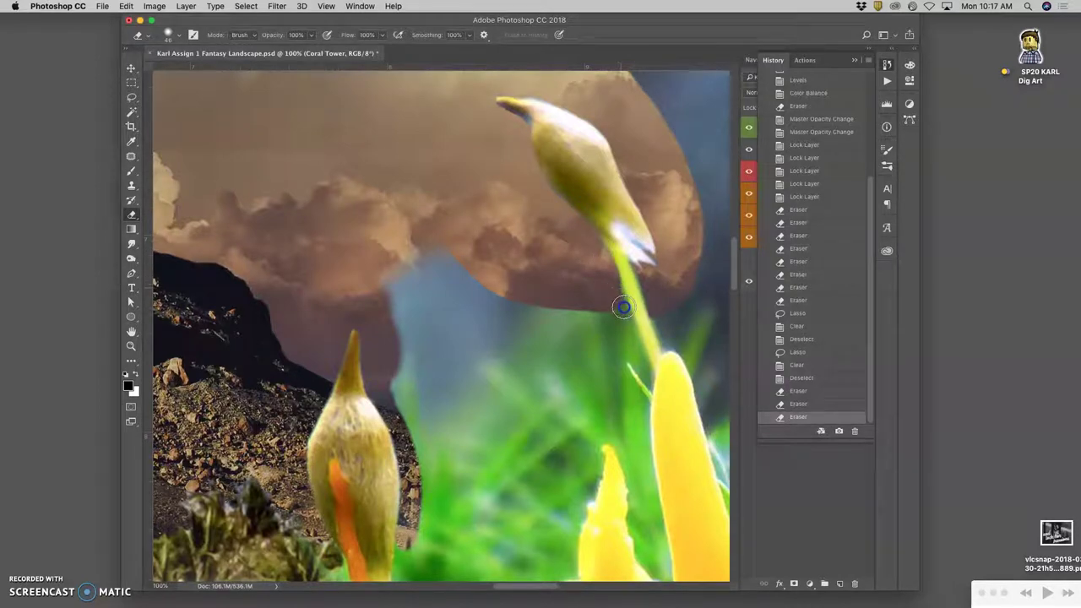
left_click_drag(633, 338, 645, 379)
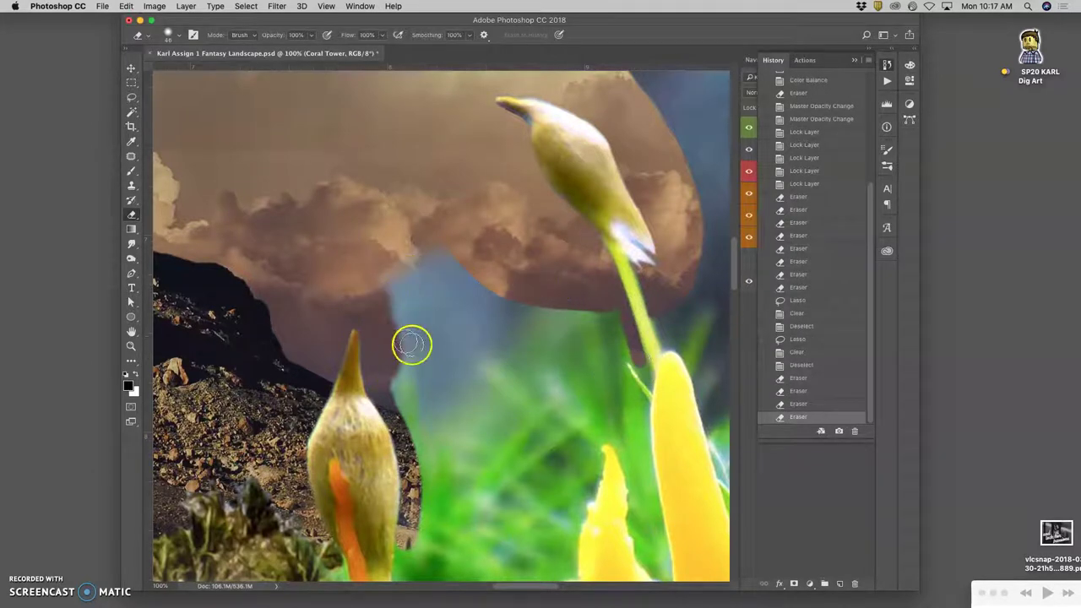
left_click_drag(513, 330, 312, 350)
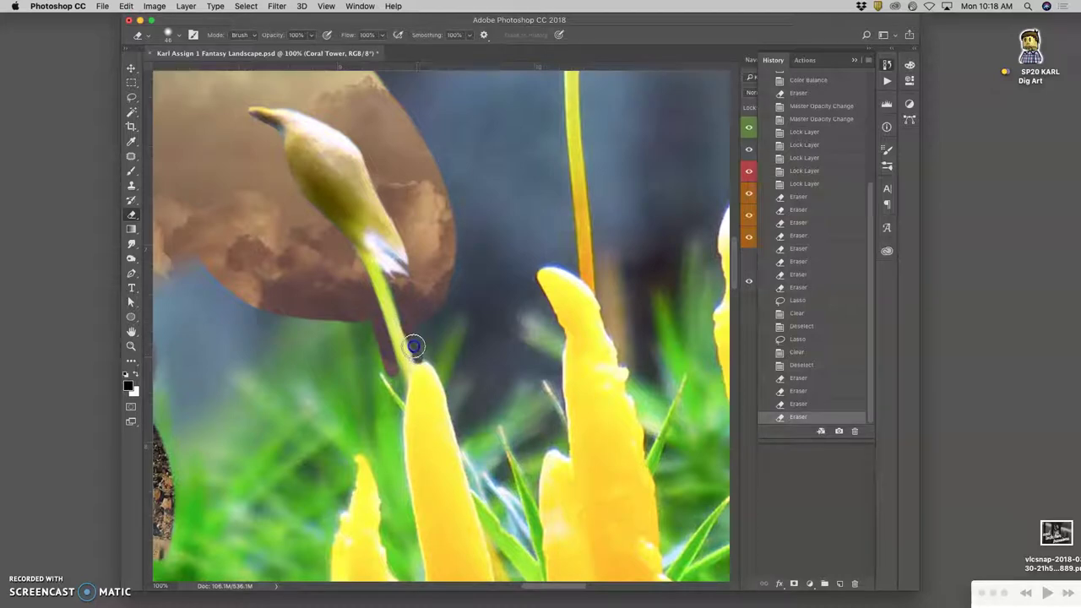
left_click_drag(406, 324, 405, 305)
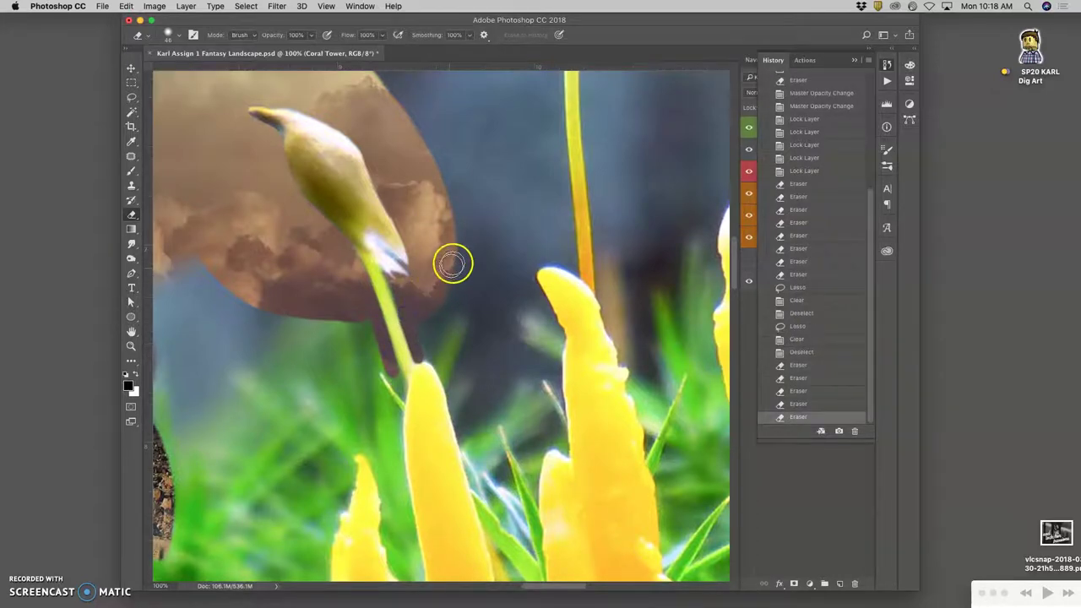
- Set the eraser to 198 px with 0% hardness and erase the backdrop between the middle bud and the tall stem up to its capsule
key("super+minus")
key("super+minus")
key("super+minus")
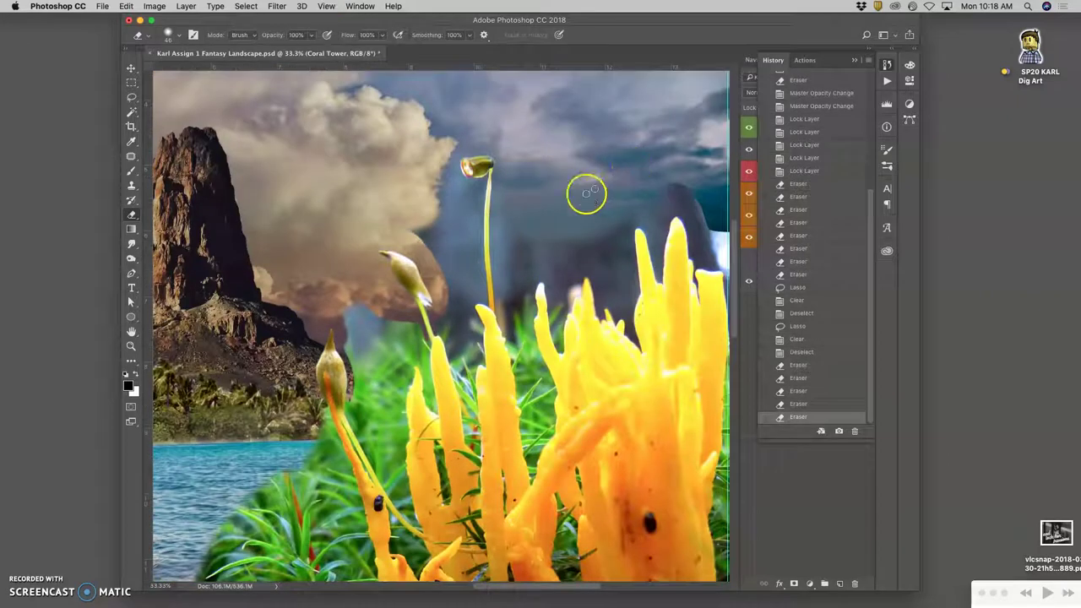
left_click(177, 36)
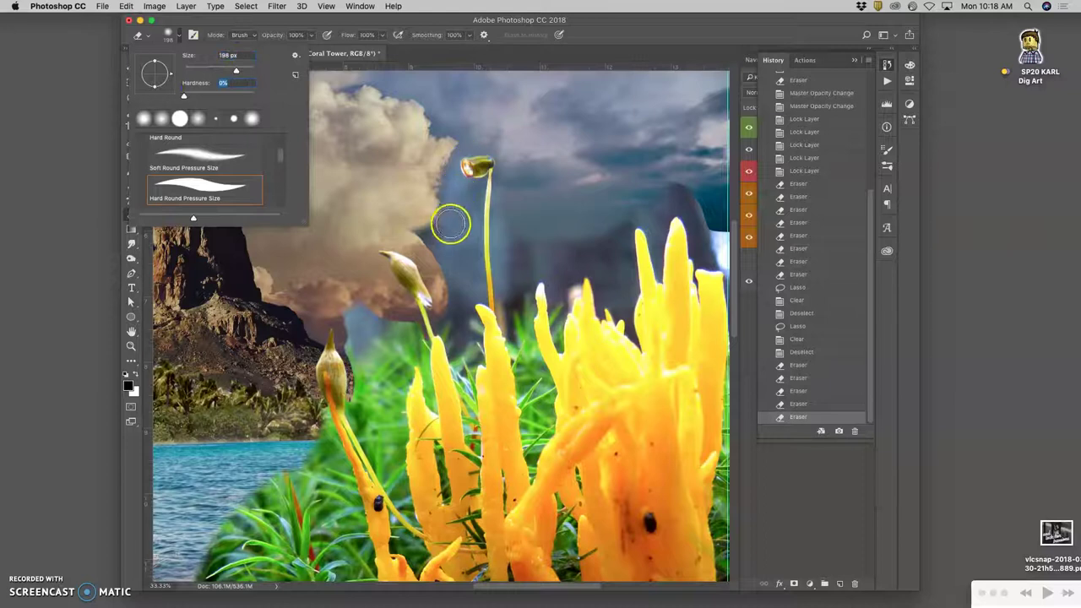
left_click(414, 222)
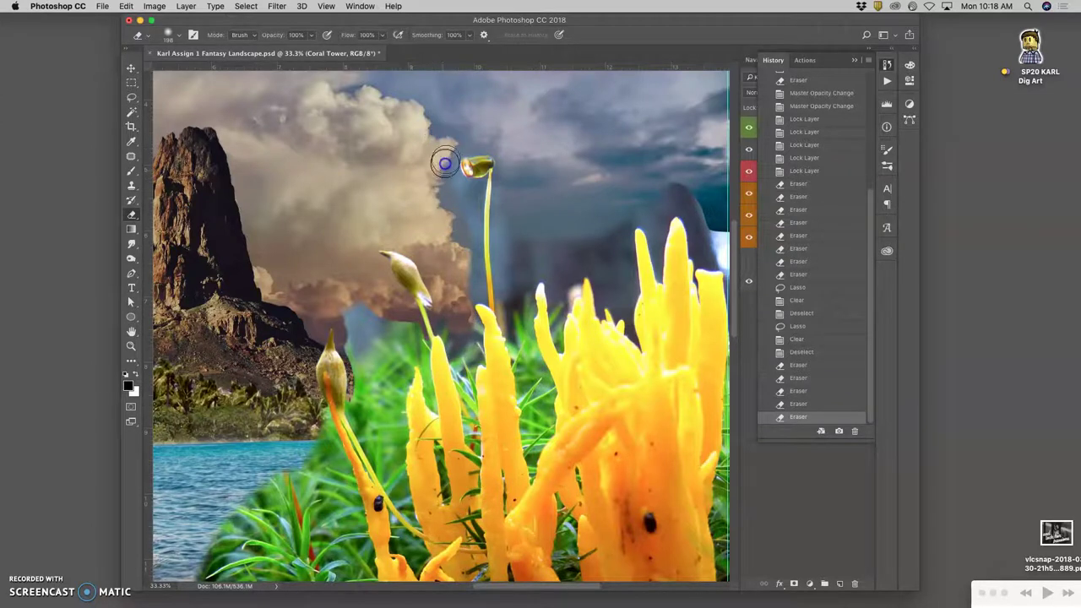
left_click_drag(450, 192, 448, 212)
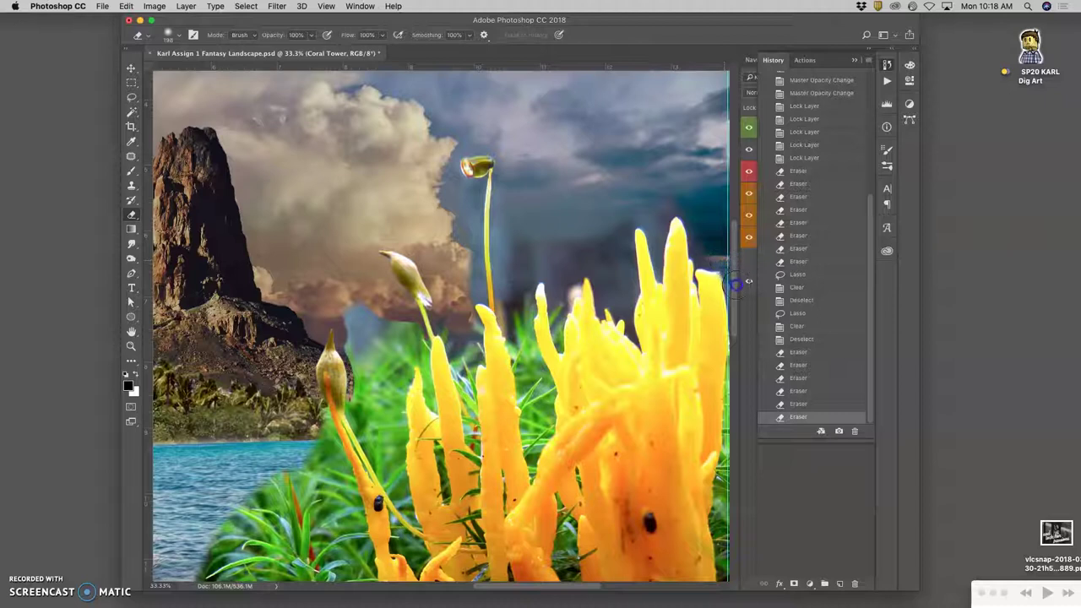
- Erase the leftover backdrop at the canvas edge beside the outermost coral finger, undoing the first stroke and trying a different one
left_click_drag(740, 299, 716, 360)
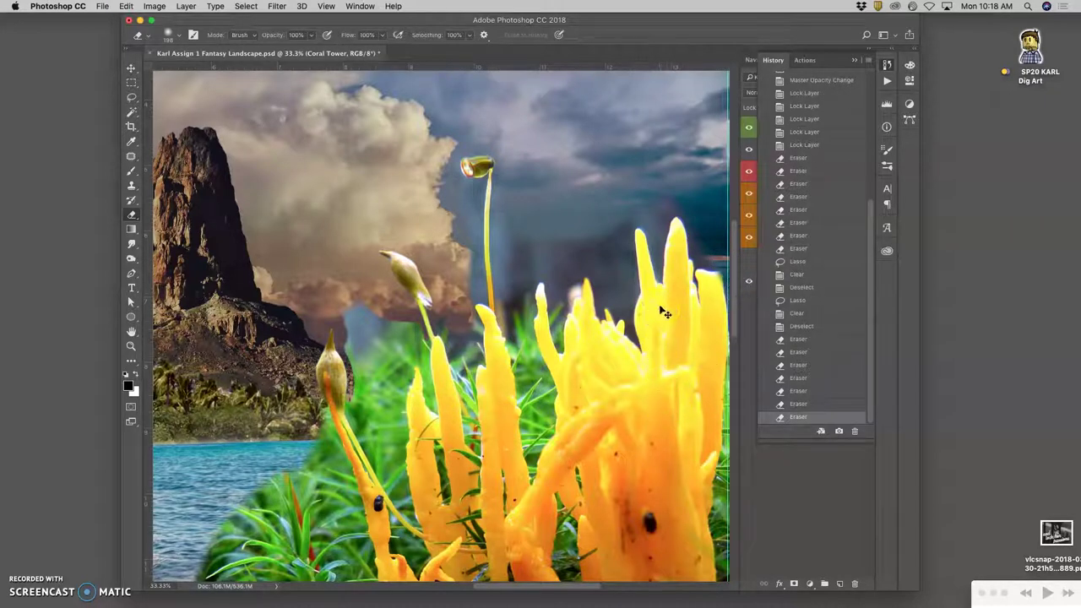
key("super+z")
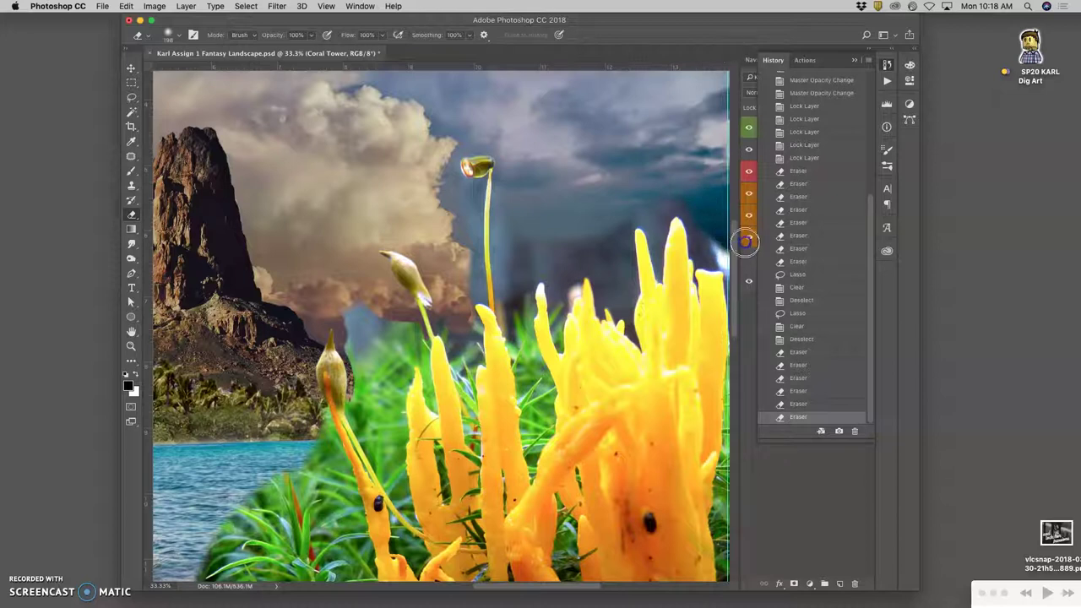
left_click_drag(745, 240, 733, 221)
- Enlarge the eraser to 600 px and erase the dark backdrop in the open sky between the tall stem and the coral fingers
left_click_drag(562, 187, 462, 175)
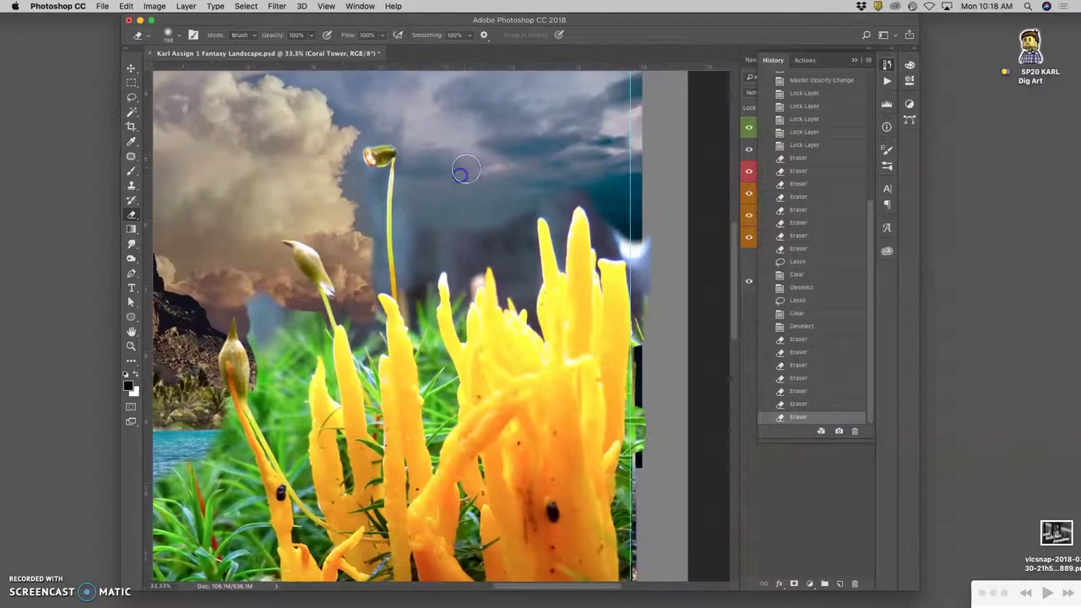
left_click(177, 36)
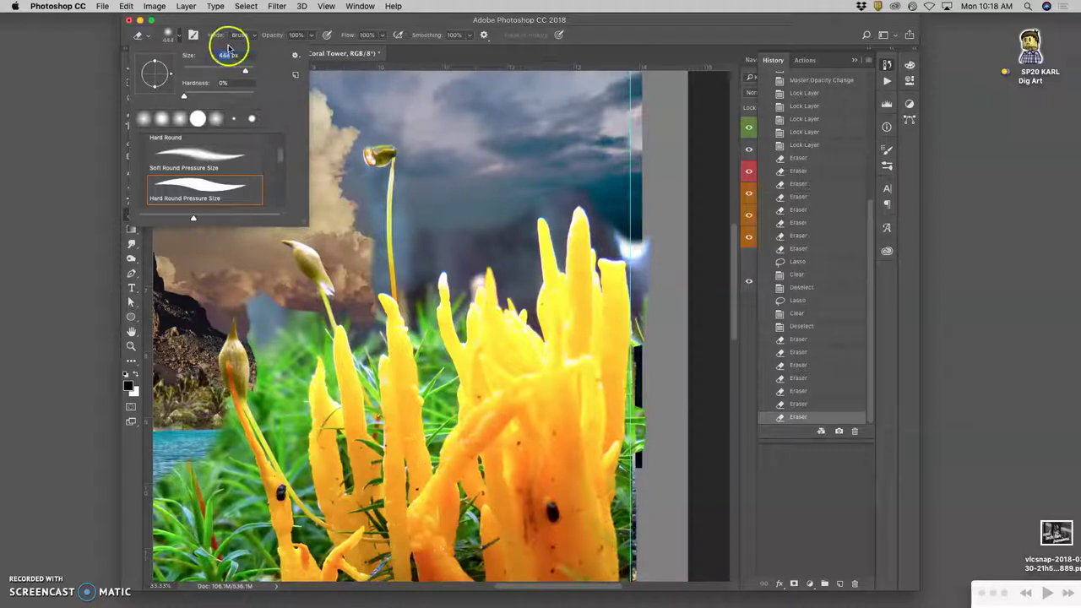
type("600")
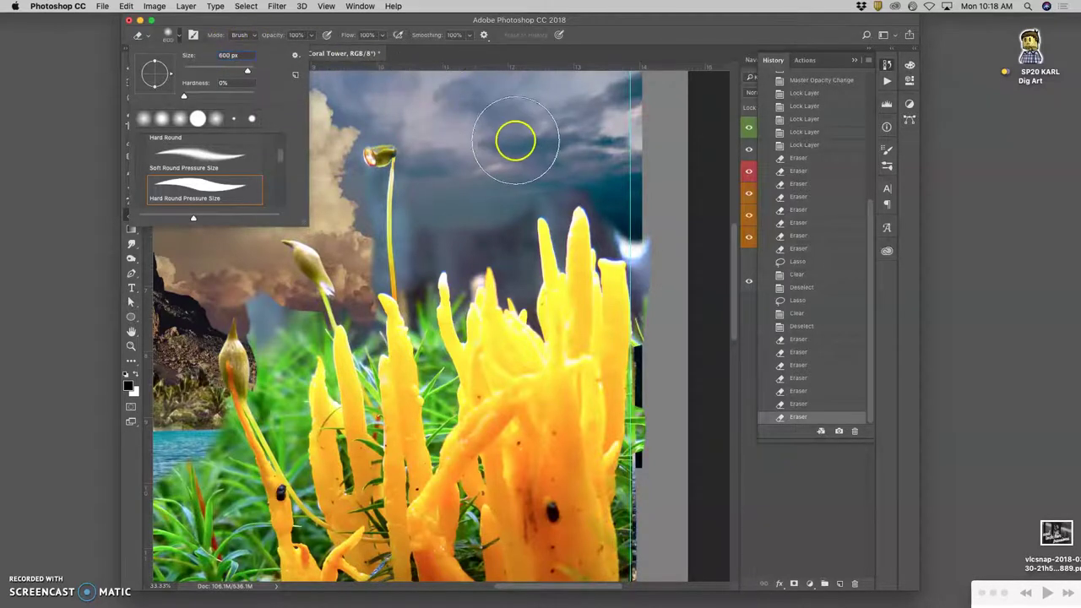
left_click(515, 139)
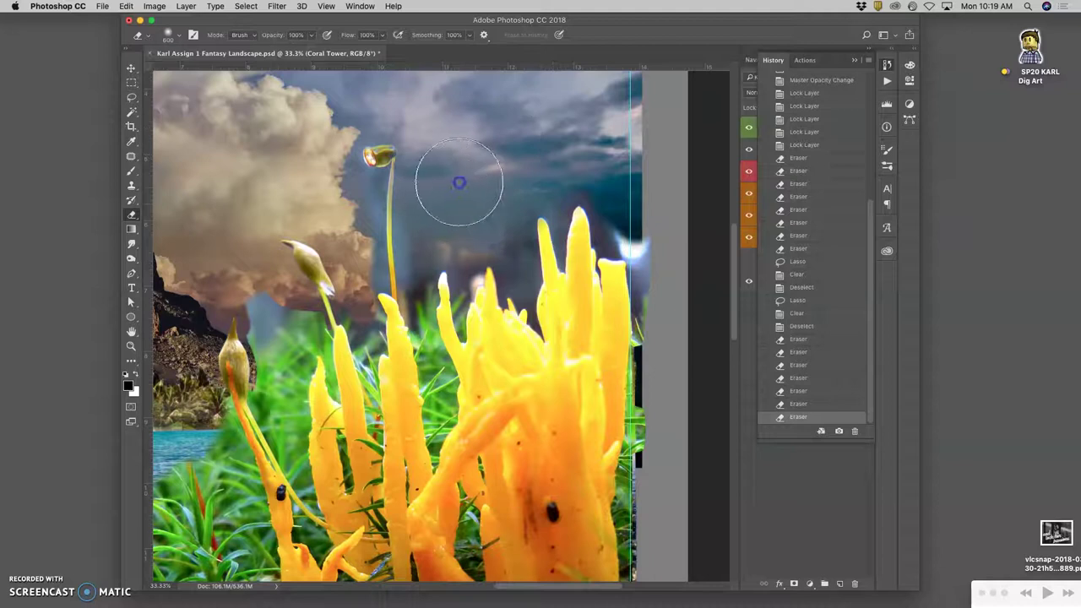
mouse_move(461, 183)
left_mouse_down()
mouse_move(579, 192)
mouse_move(520, 218)
mouse_move(479, 207)
mouse_move(488, 193)
mouse_move(465, 241)
left_mouse_up()
- Set the eraser to 114 px at 37% opacity and fade the backdrop beside the tall stem on the coral side
left_click(263, 254)
left_click(177, 34)
left_click(221, 67)
left_click(326, 46)
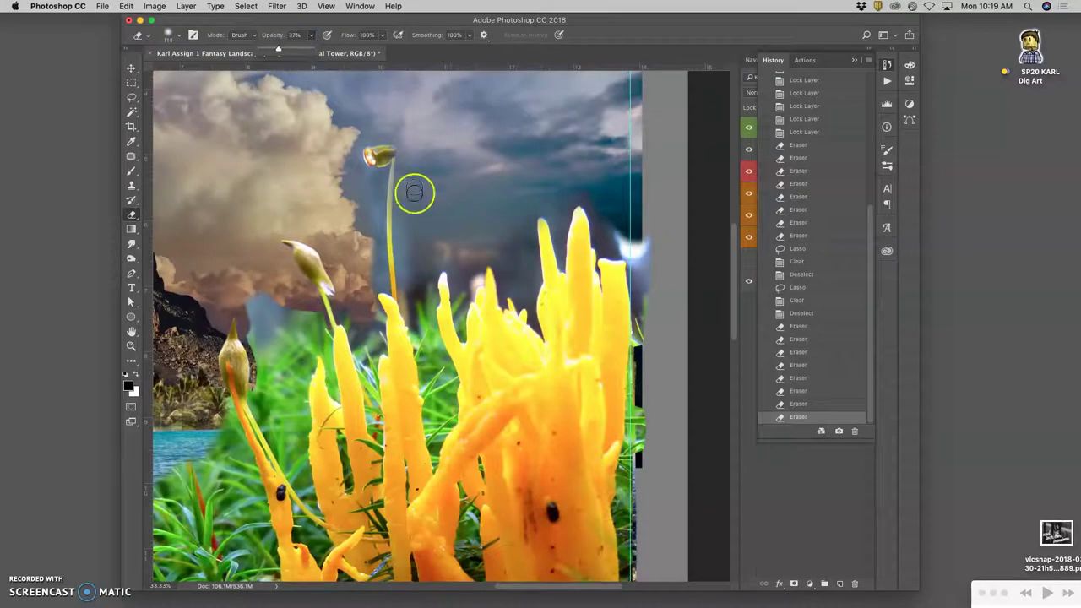
left_click_drag(414, 200, 412, 240)
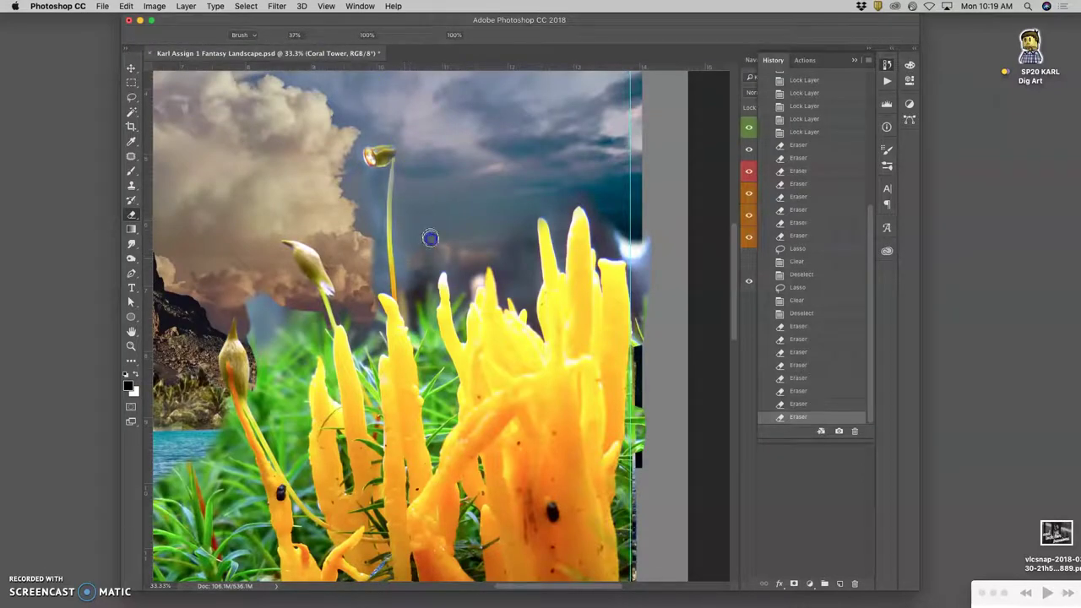
mouse_move(427, 250)
left_mouse_down()
mouse_move(430, 180)
mouse_move(397, 162)
left_mouse_up()
- Enlarge the eraser to 316 px and softly erase the remaining blue haze on both sides of the tall stem
left_click(172, 34)
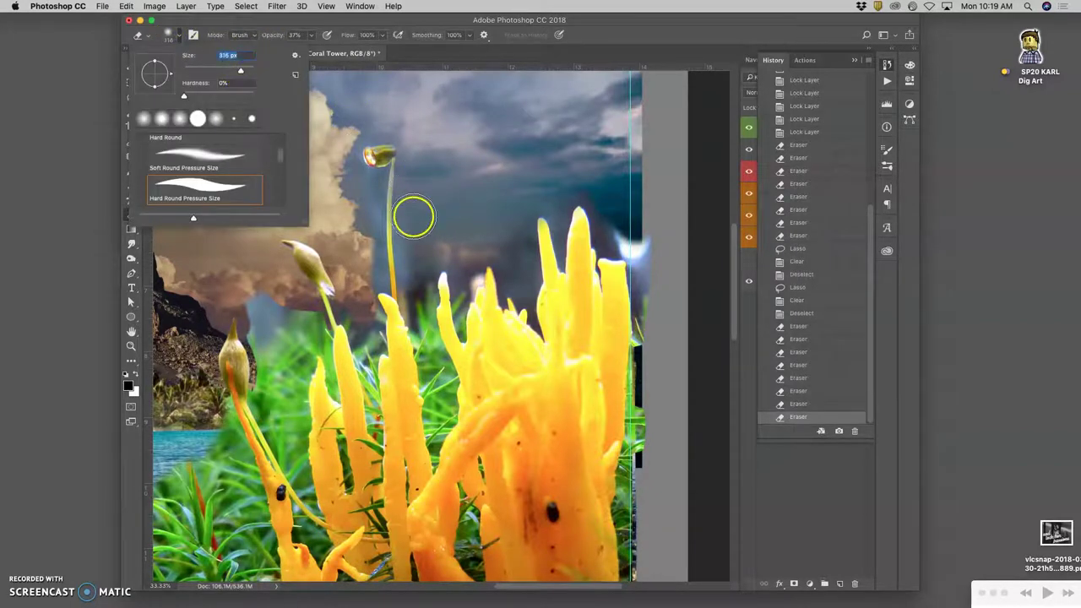
left_click(406, 230)
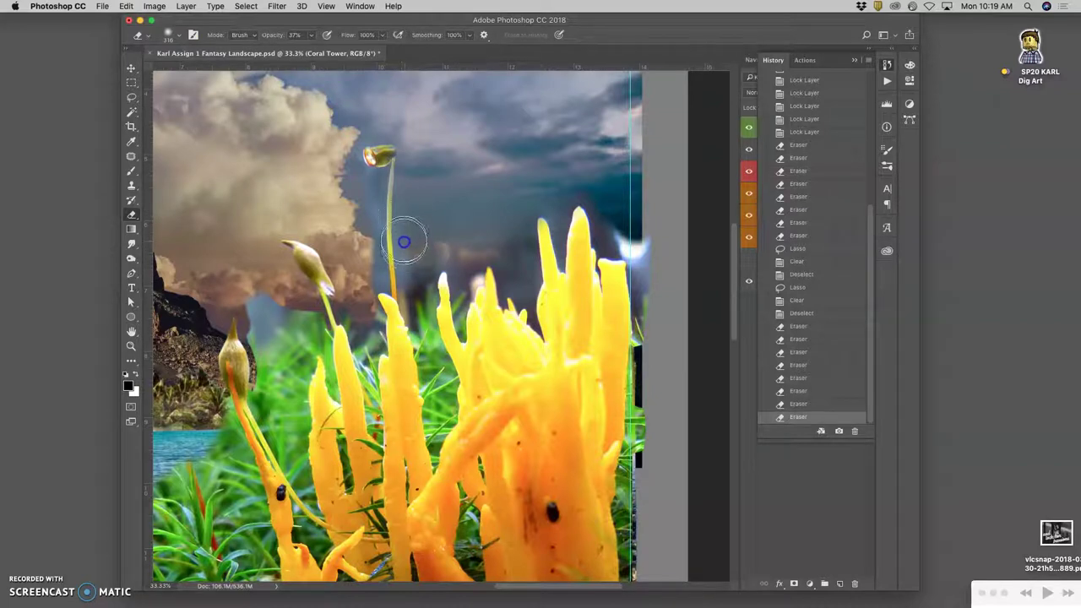
mouse_move(403, 246)
left_mouse_down()
mouse_move(374, 234)
mouse_move(369, 252)
left_mouse_up()
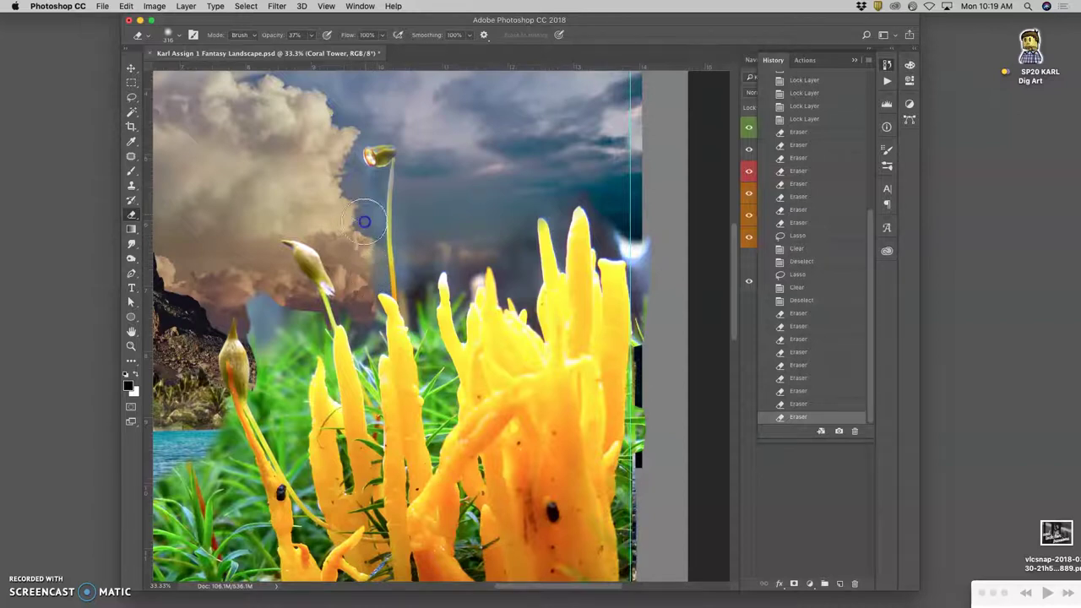
left_click_drag(361, 193, 364, 180)
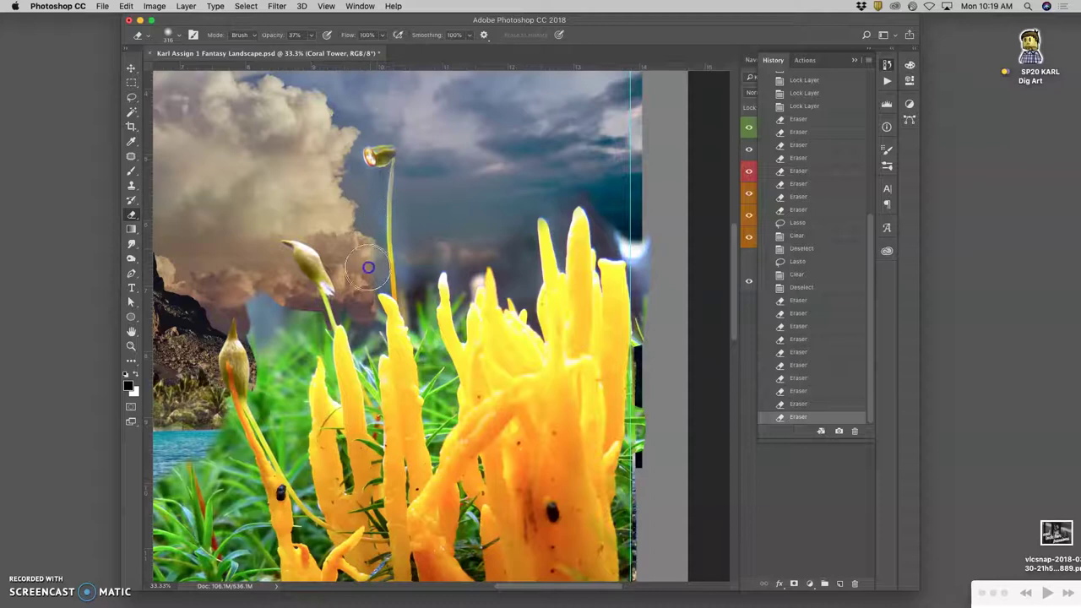
mouse_move(368, 268)
left_mouse_down()
mouse_move(409, 249)
mouse_move(409, 283)
mouse_move(410, 235)
mouse_move(435, 236)
mouse_move(418, 259)
mouse_move(425, 252)
mouse_move(446, 282)
mouse_move(415, 295)
left_mouse_up()
- Fade the backdrop above the grass around the tall stem's base and between it and the middle bud's stem
left_click(419, 308)
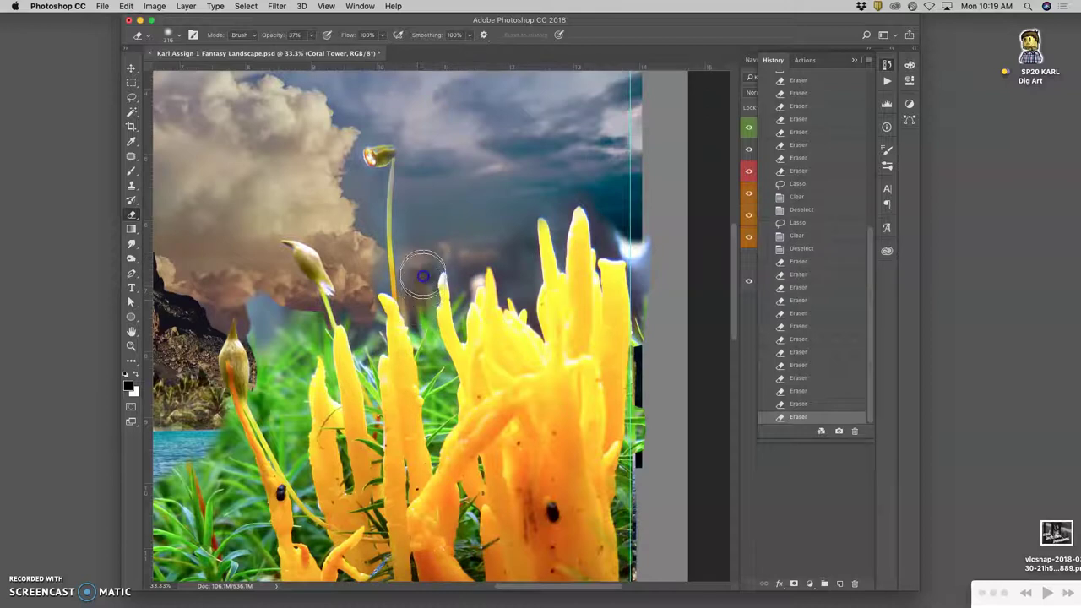
left_click_drag(428, 325, 425, 275)
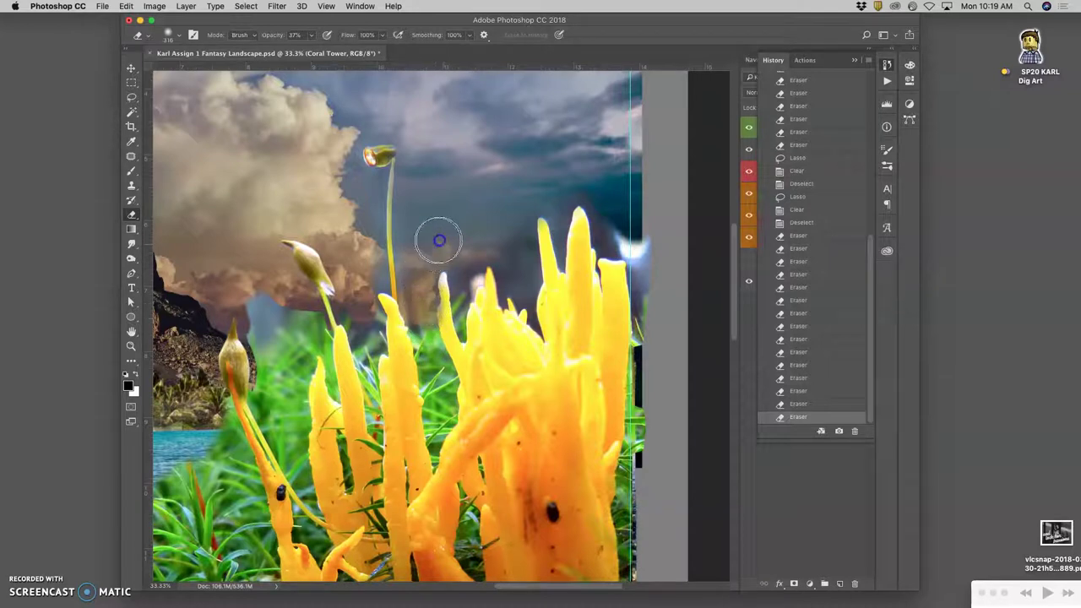
left_click(380, 262)
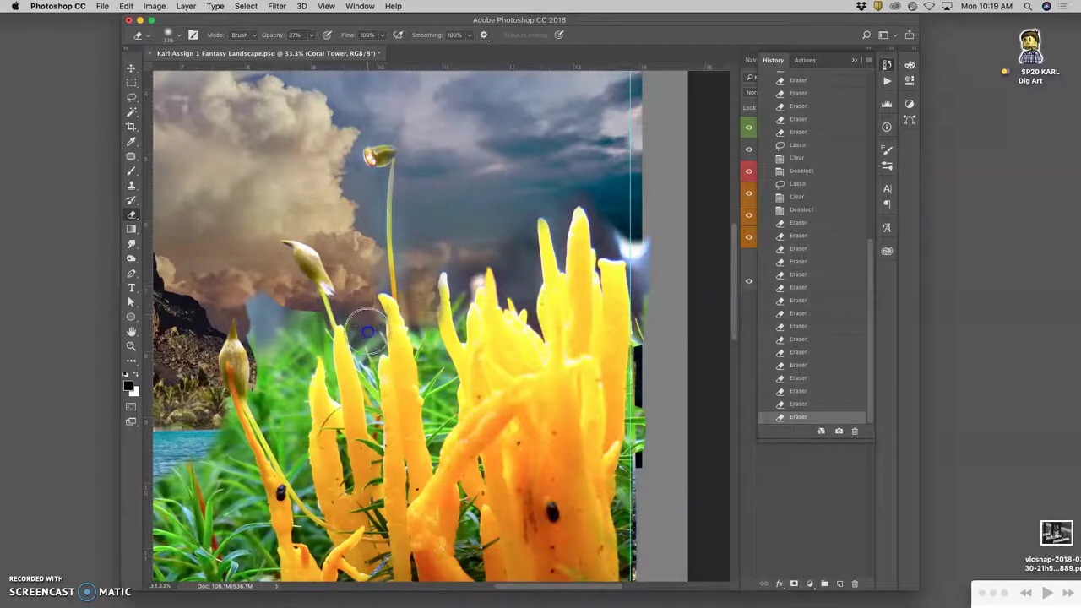
left_click(353, 322)
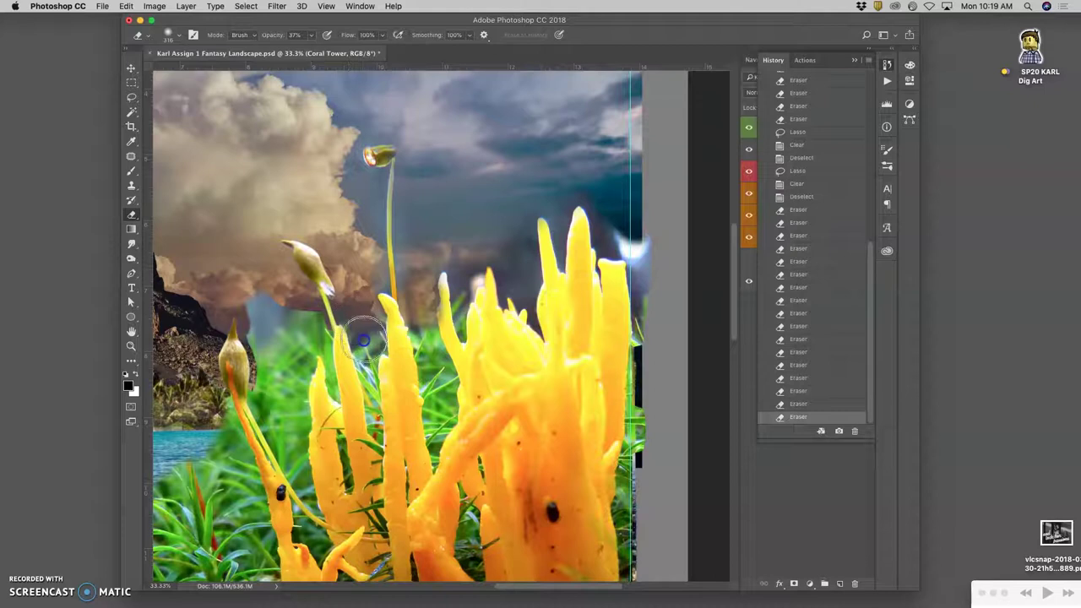
left_click(363, 335)
left_click(368, 342)
left_click(370, 345)
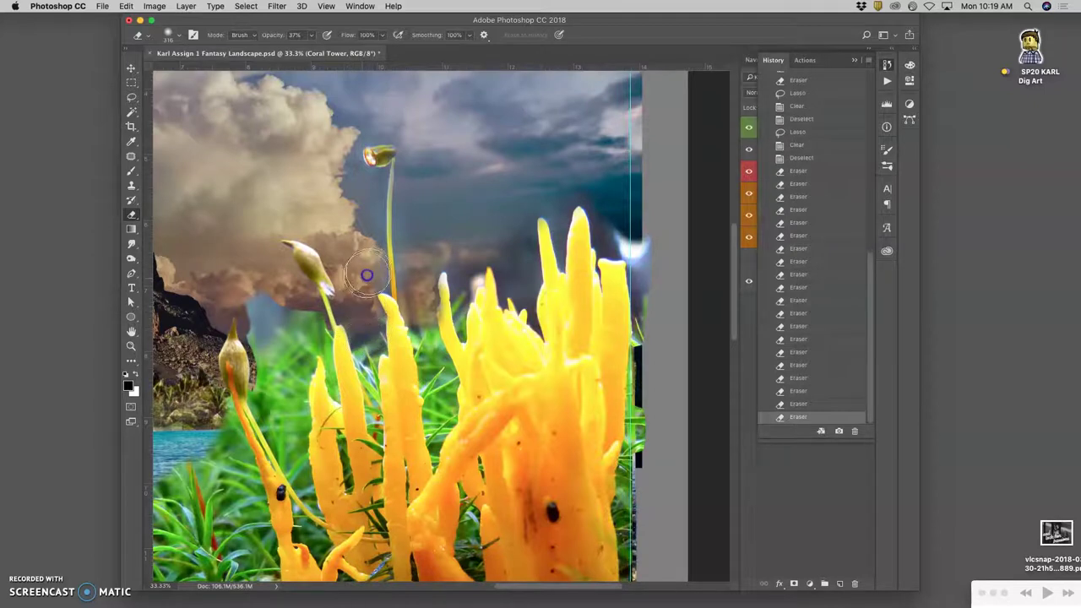
- Erase the blue patch between the lowest and middle buds, fading the grass edge down along the lowest bud
left_click(262, 307)
left_click(278, 300)
left_click(282, 305)
left_click(291, 309)
left_click(295, 315)
left_click(298, 317)
left_click(302, 323)
left_click(305, 321)
left_click(304, 317)
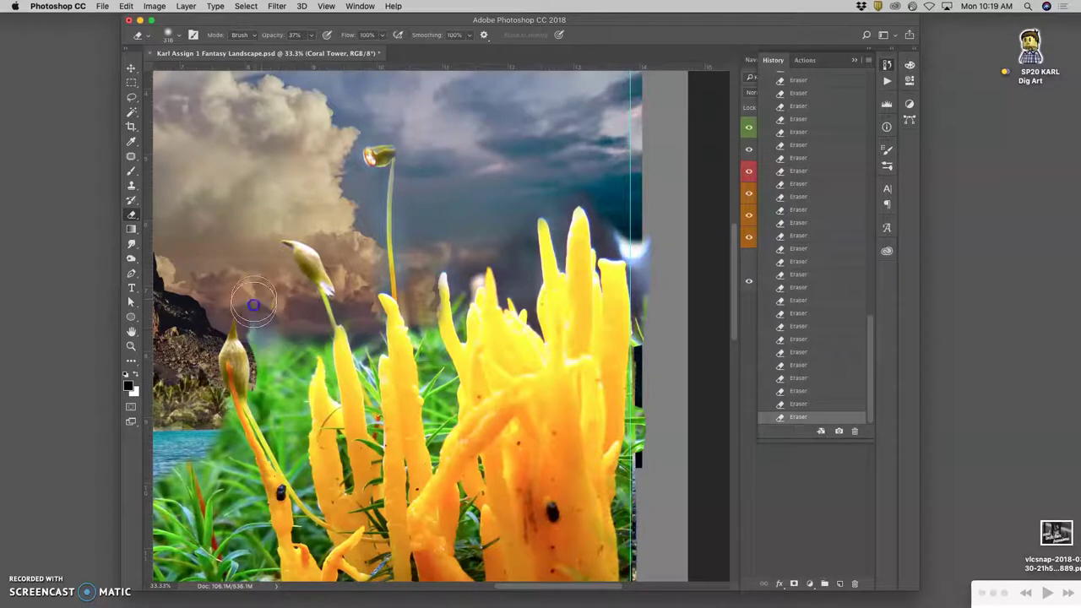
left_click(256, 333)
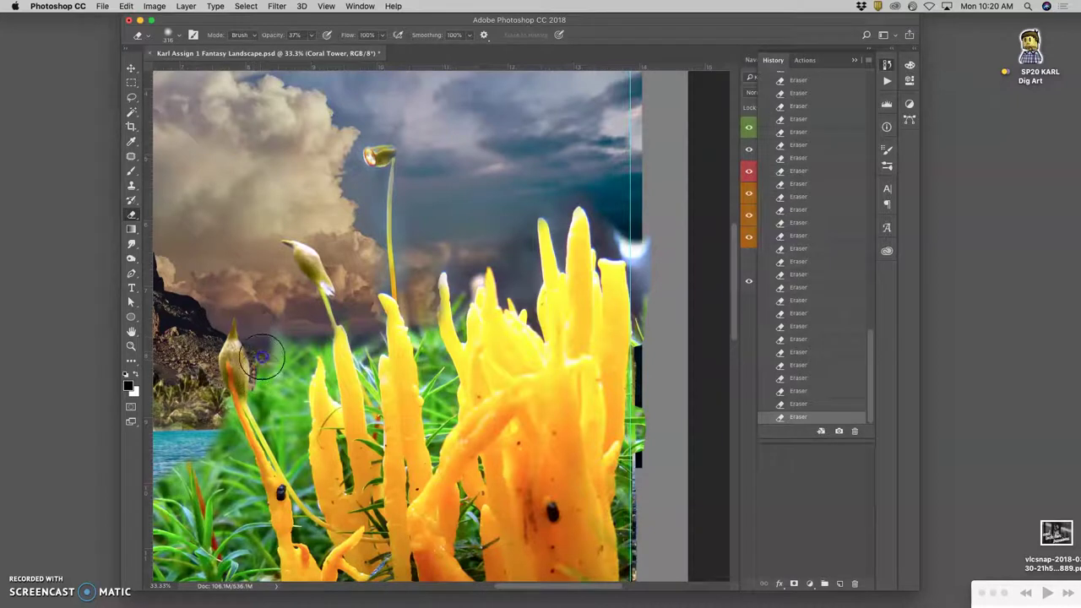
left_click_drag(258, 381, 257, 393)
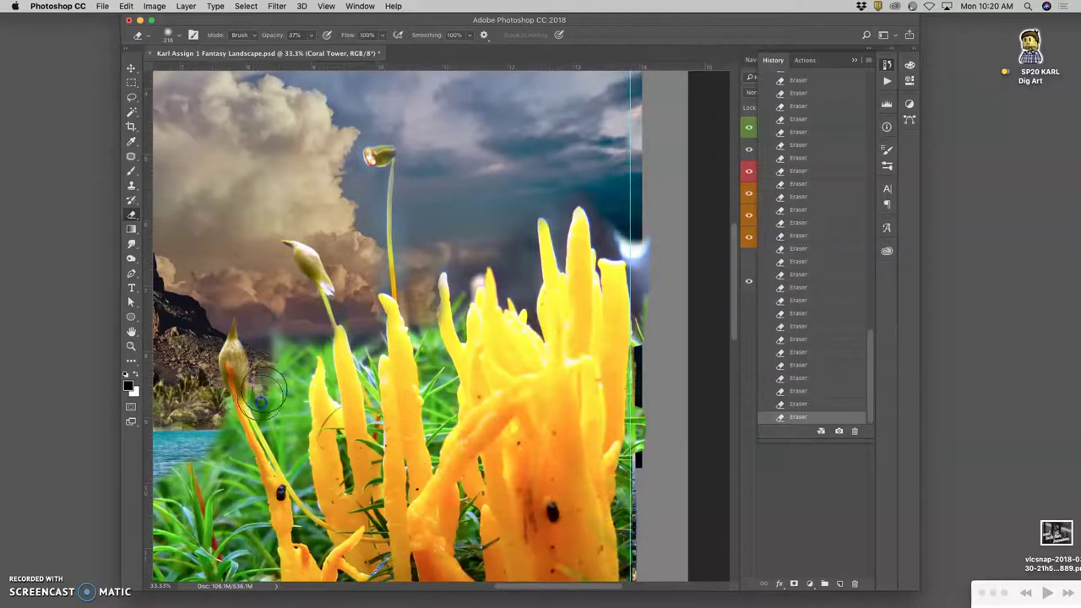
- Inspect the lowest bud up close and step back through the last eraser strokes along its inner side
key("super+plus")
key("super+plus")
key("super+plus")
key("space")
left_click_drag(342, 299, 525, 196)
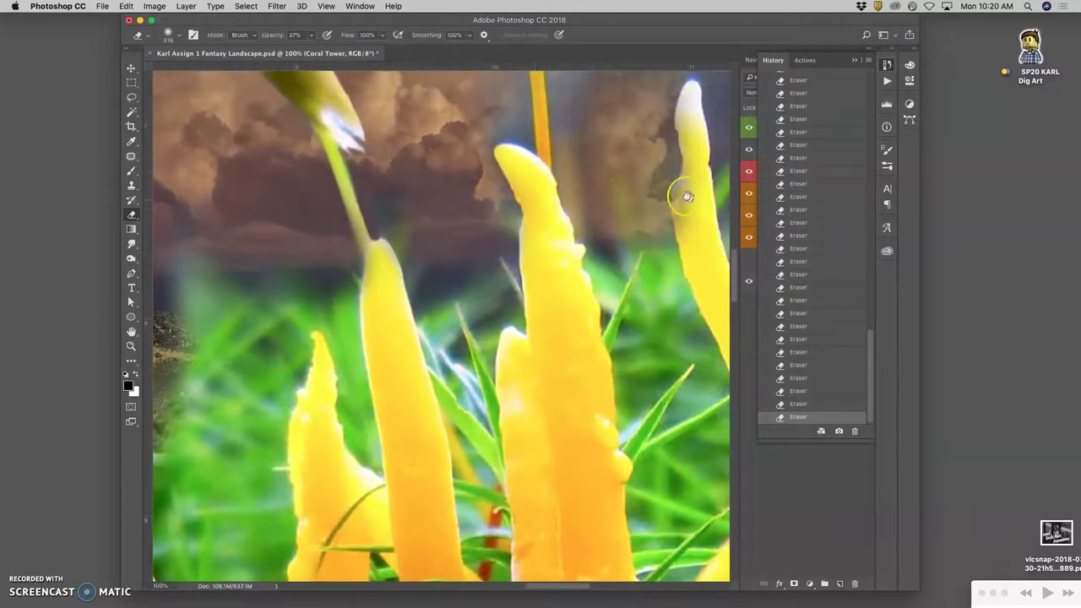
left_click_drag(295, 328, 463, 269)
left_click_drag(269, 300, 274, 308)
key("super+alt+z")
key("super+alt+z")
key("super+alt+z")
key("super+alt+z")
key("super+alt+z")
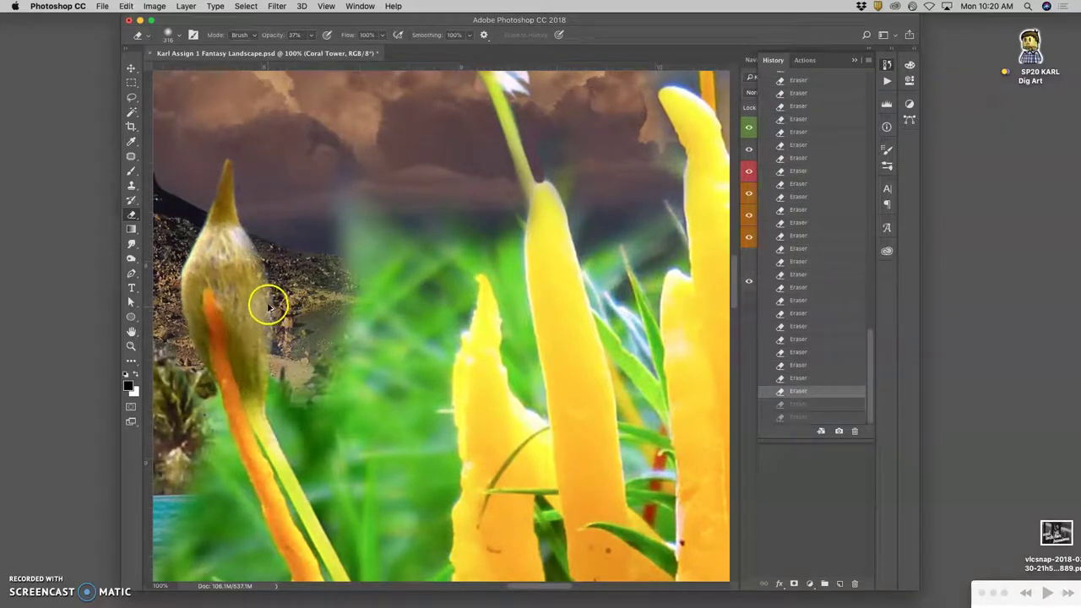
- Undo the recent series of eraser strokes that faded the grass between the lowest bud and the yellow coral
key("super+alt+z")
key("super+alt+z")
key("super+alt+z")
key("super+alt+z")
key("super+alt+z")
key("super+alt+z")
key("super+alt+z")
key("super+alt+z")
key("super+alt+z")
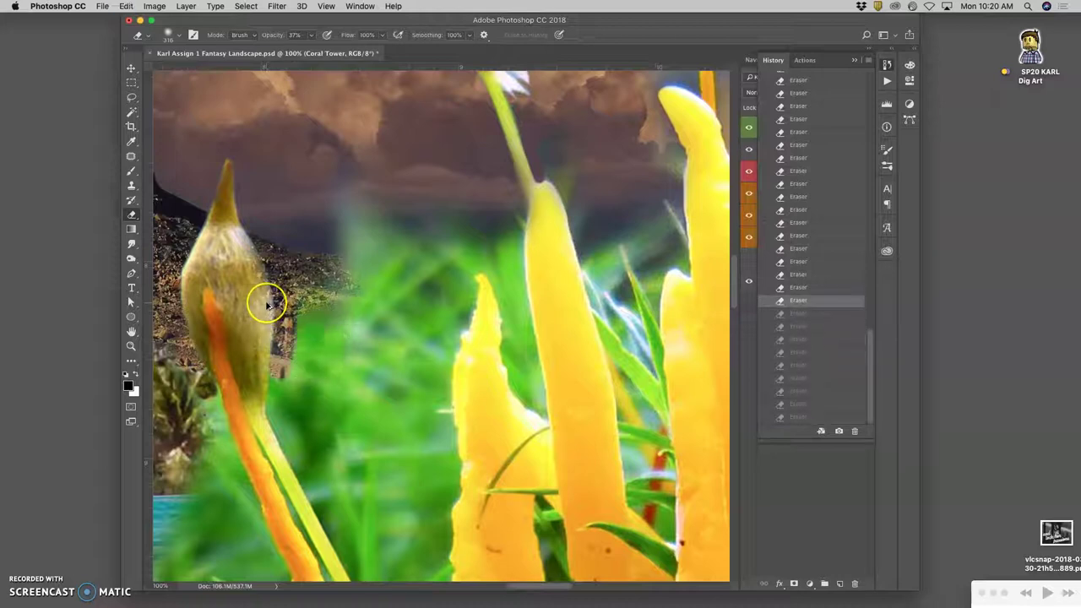
key("super+alt+z")
key("super+alt+z")
key("super+alt+z")
key("super+alt+z")
key("super+alt+z")
key("super+alt+z")
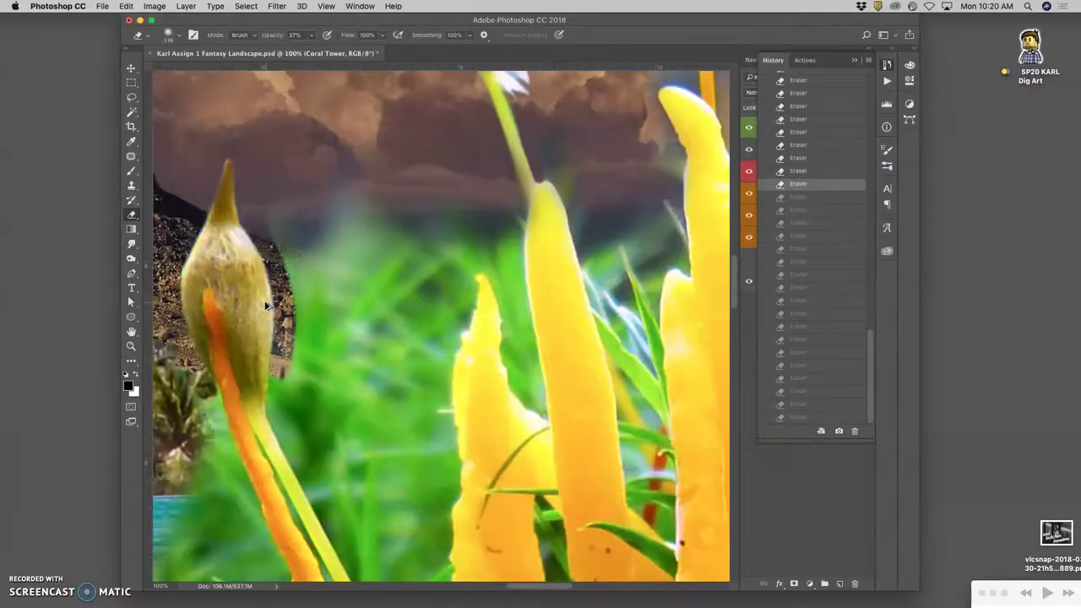
- Raise the eraser's opacity to 100% and erase the haze and grass between the lowest bud and the nearest coral finger
left_click(169, 34)
left_click(313, 36)
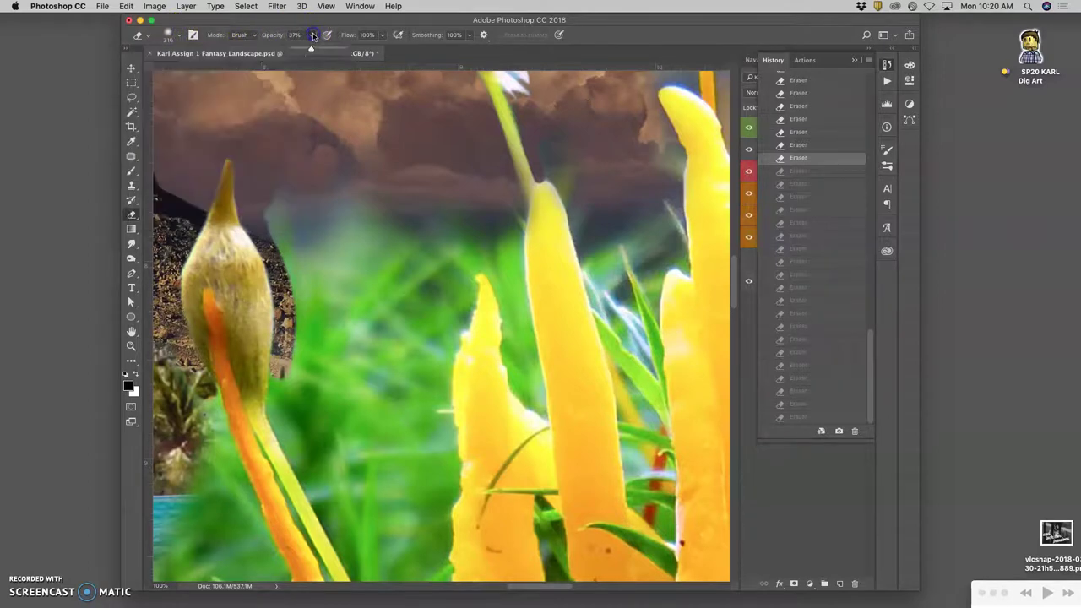
left_click_drag(330, 50, 364, 50)
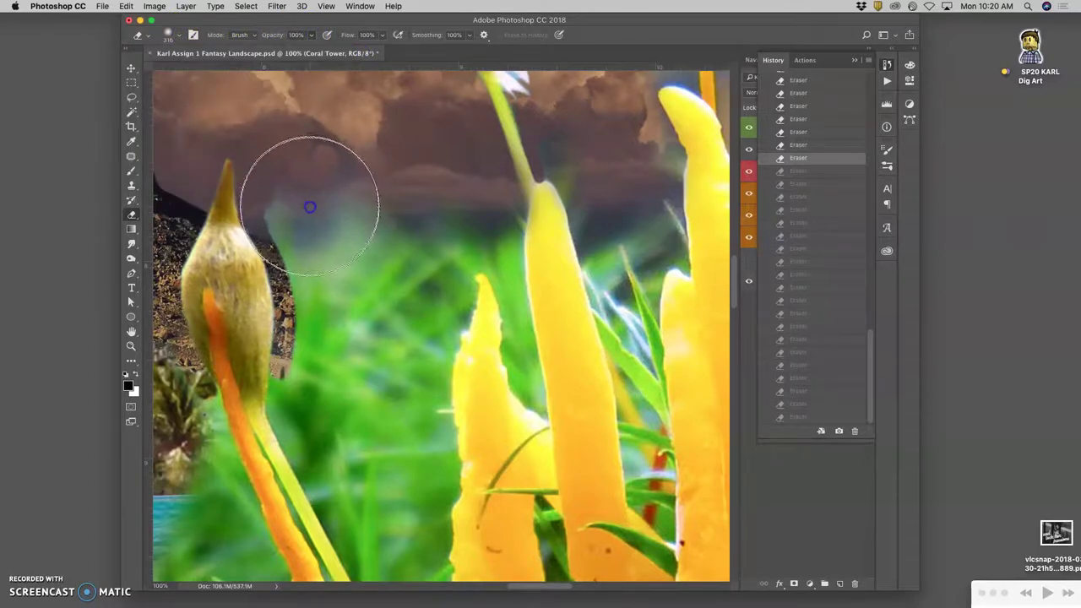
mouse_move(305, 194)
left_mouse_down()
mouse_move(355, 338)
mouse_move(346, 400)
mouse_move(351, 295)
mouse_move(418, 207)
mouse_move(336, 213)
left_mouse_up()
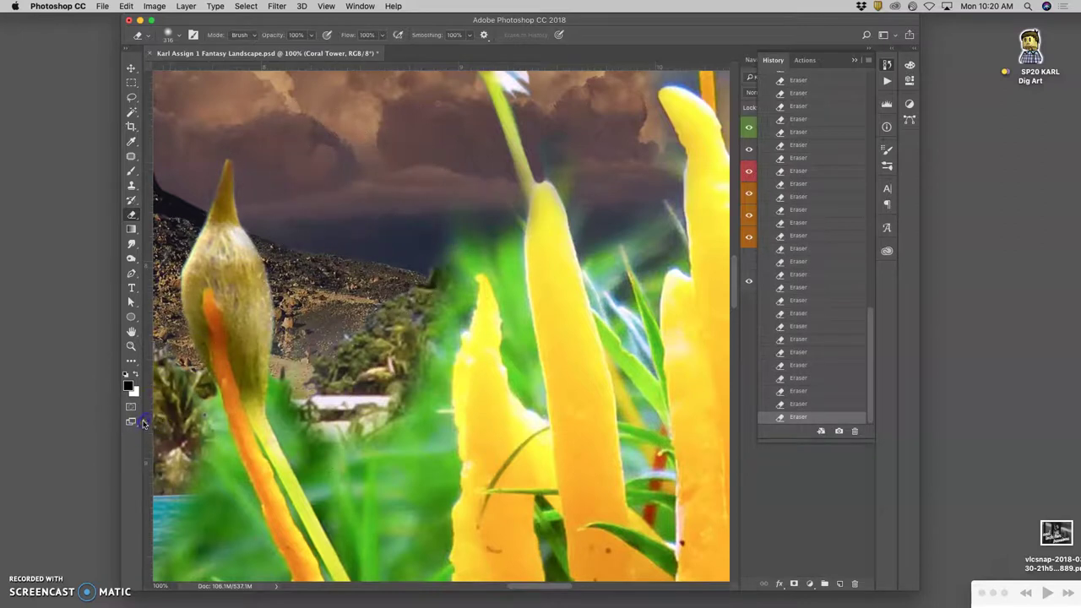
- Reduce the eraser to 78 px and erase the grass along the outer side of the orange stem below the lowest bud
mouse_move(161, 426)
left_mouse_down()
mouse_move(275, 376)
mouse_move(284, 347)
left_mouse_up()
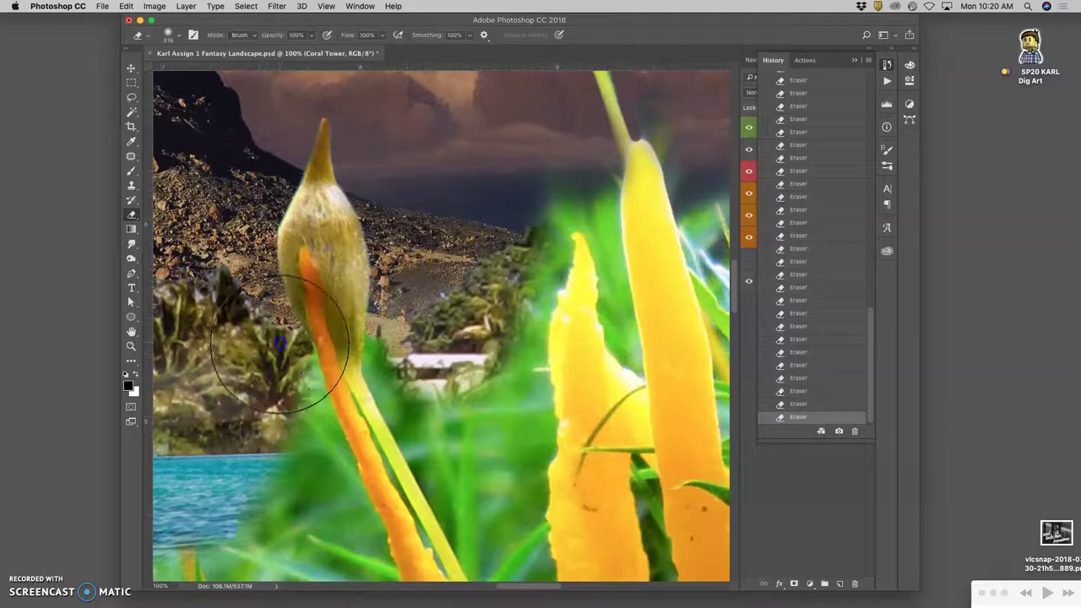
left_click(173, 35)
left_click(211, 68)
key("Return")
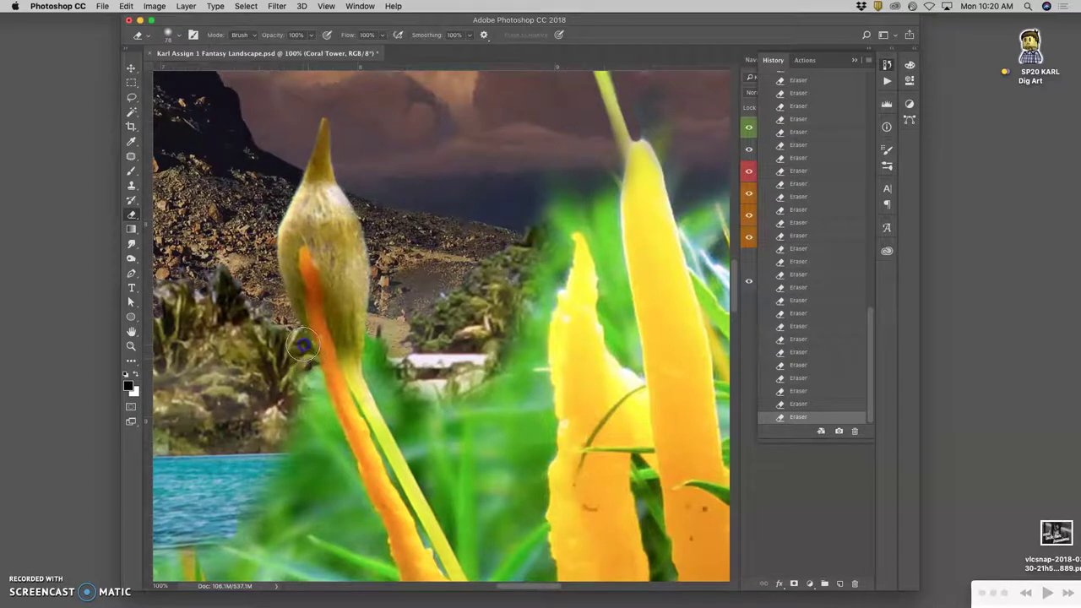
mouse_move(304, 347)
left_mouse_down()
mouse_move(325, 451)
mouse_move(310, 407)
mouse_move(315, 428)
mouse_move(286, 400)
mouse_move(264, 439)
mouse_move(278, 430)
mouse_move(297, 449)
mouse_move(276, 464)
mouse_move(306, 441)
left_mouse_up()
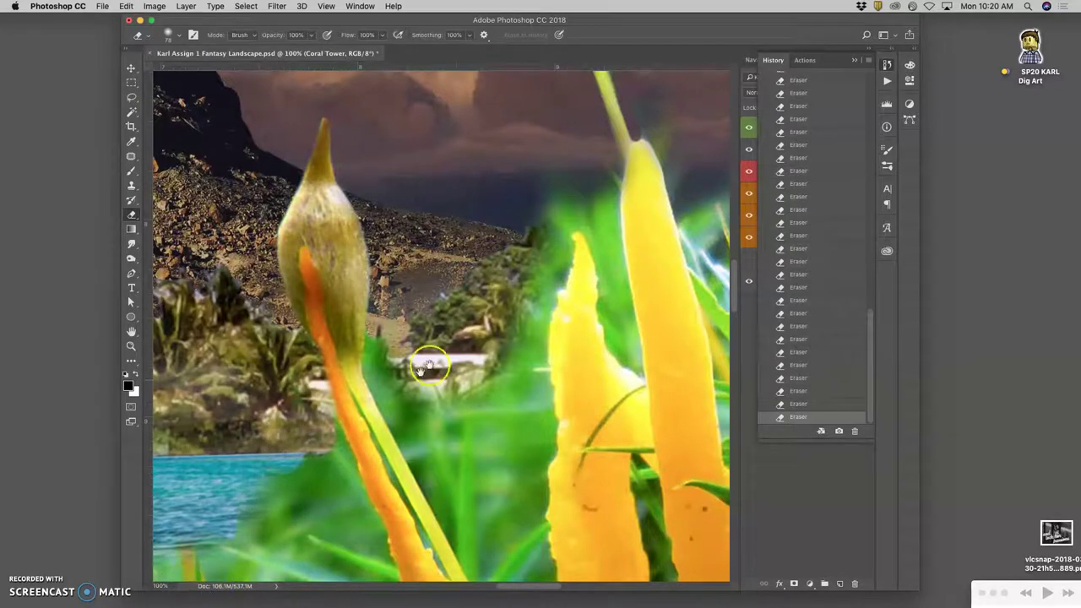
- Erase the leftover backdrop beside the coral fingertip where the middle bud's stem ends
left_click_drag(448, 341, 253, 367)
left_click_drag(462, 262, 404, 353)
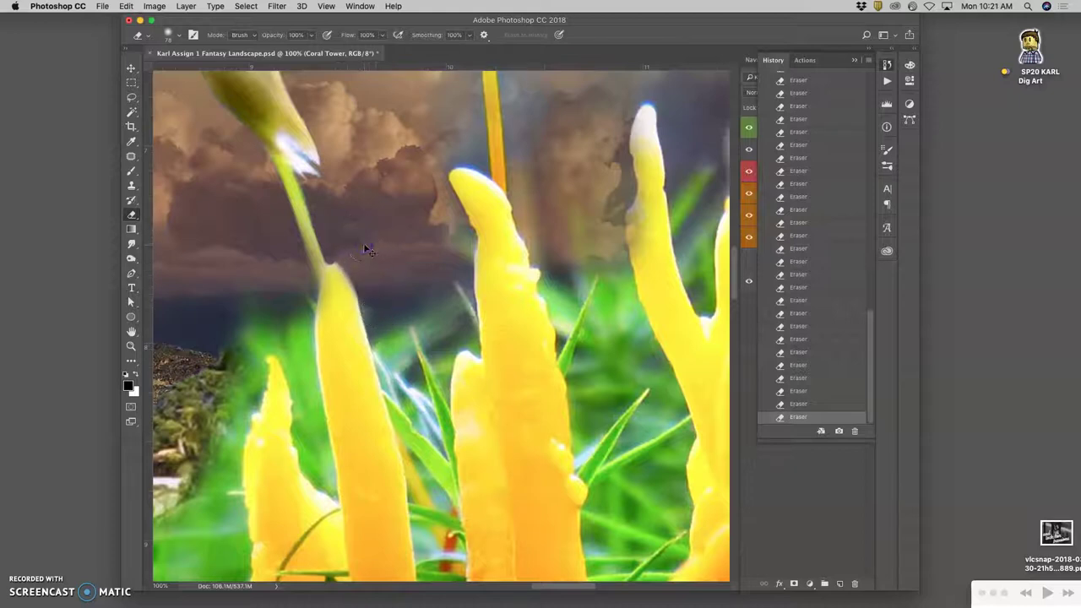
left_click(347, 242)
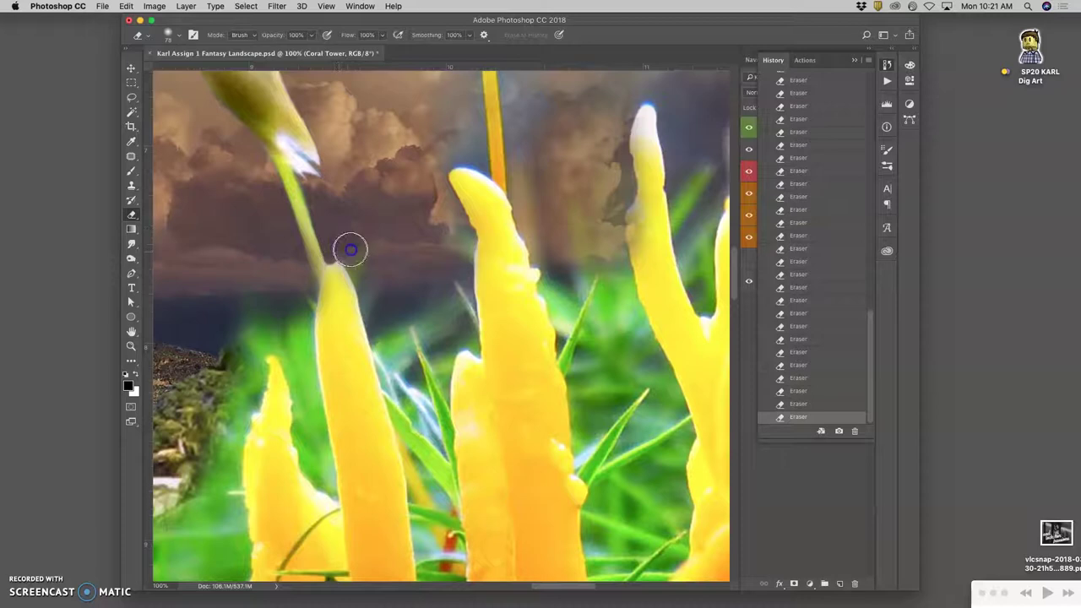
- Lasso the backdrop along the outer edge of the white-tipped coral finger, delete it and deselect
left_click_drag(400, 201, 418, 407)
mouse_move(402, 286)
left_mouse_down()
mouse_move(367, 363)
mouse_move(331, 346)
mouse_move(298, 309)
left_mouse_up()
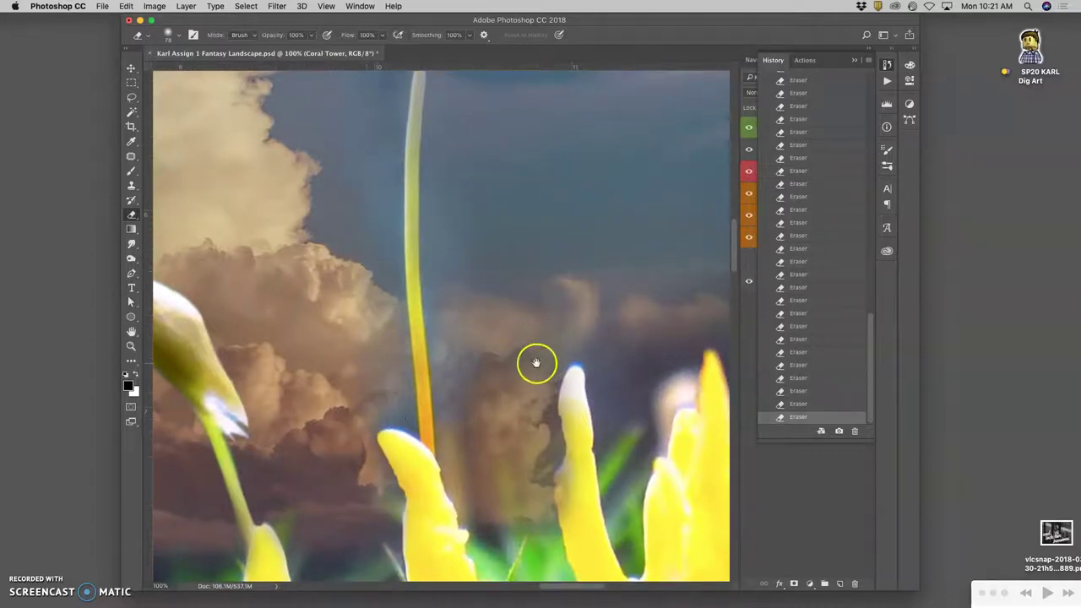
left_click_drag(533, 362, 304, 135)
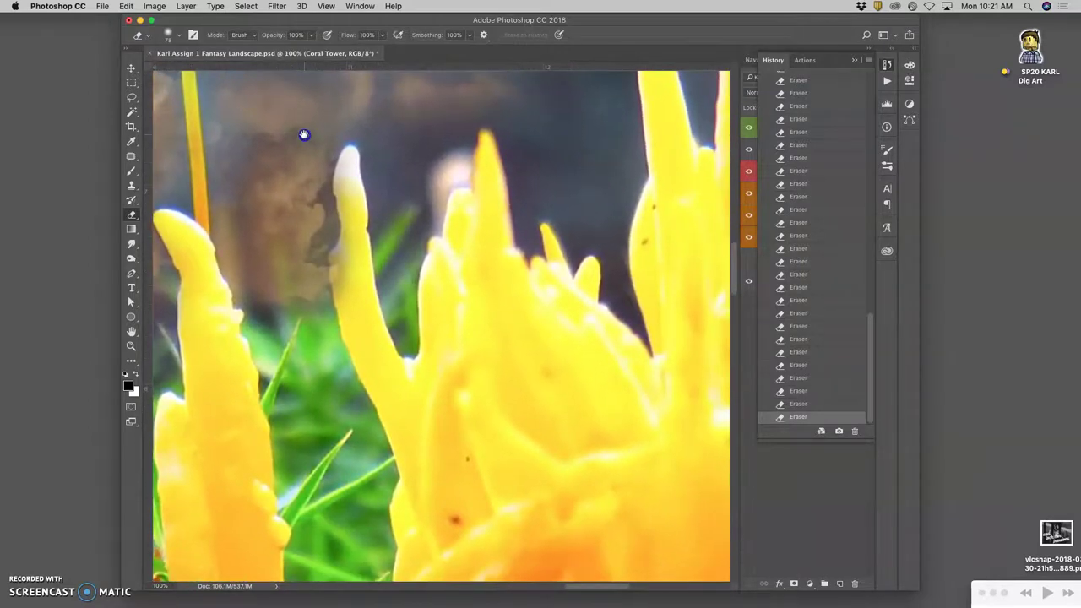
left_click(132, 97)
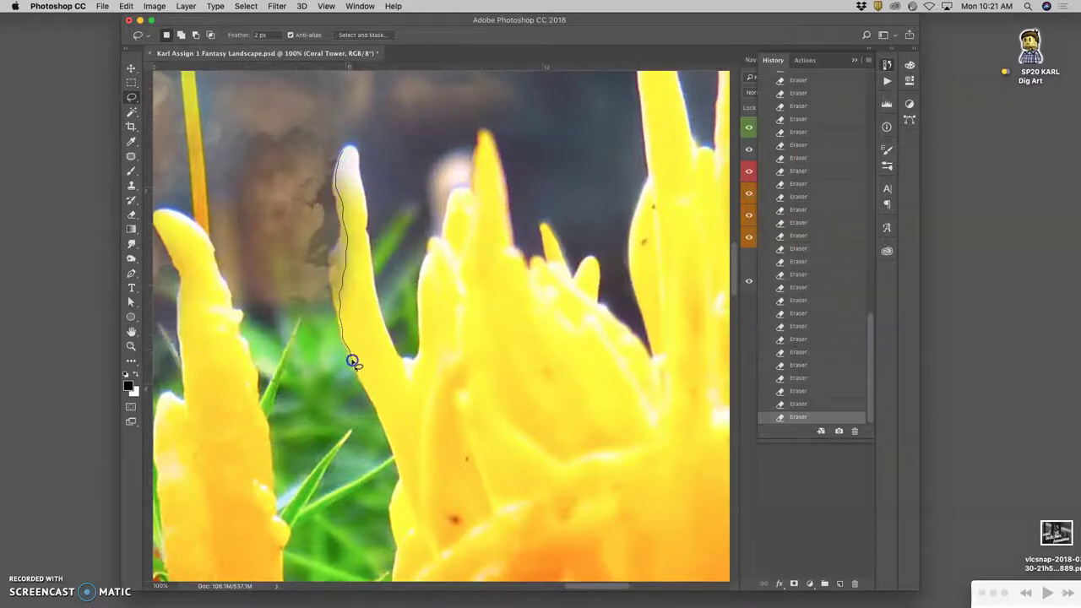
mouse_move(294, 289)
left_mouse_down()
mouse_move(261, 219)
mouse_move(260, 151)
mouse_move(306, 90)
mouse_move(343, 98)
left_mouse_up()
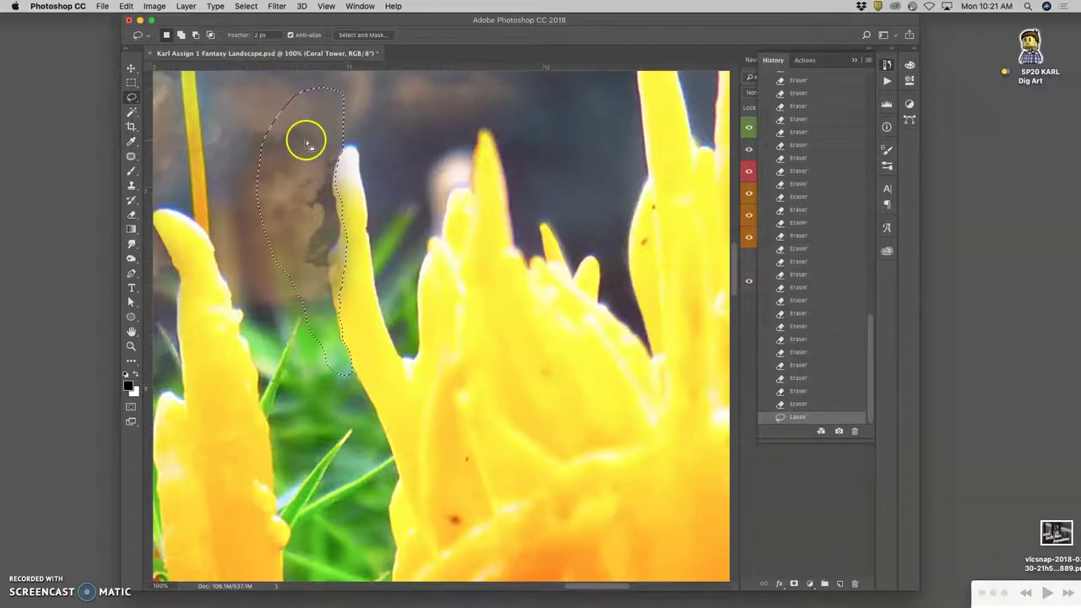
key("Delete")
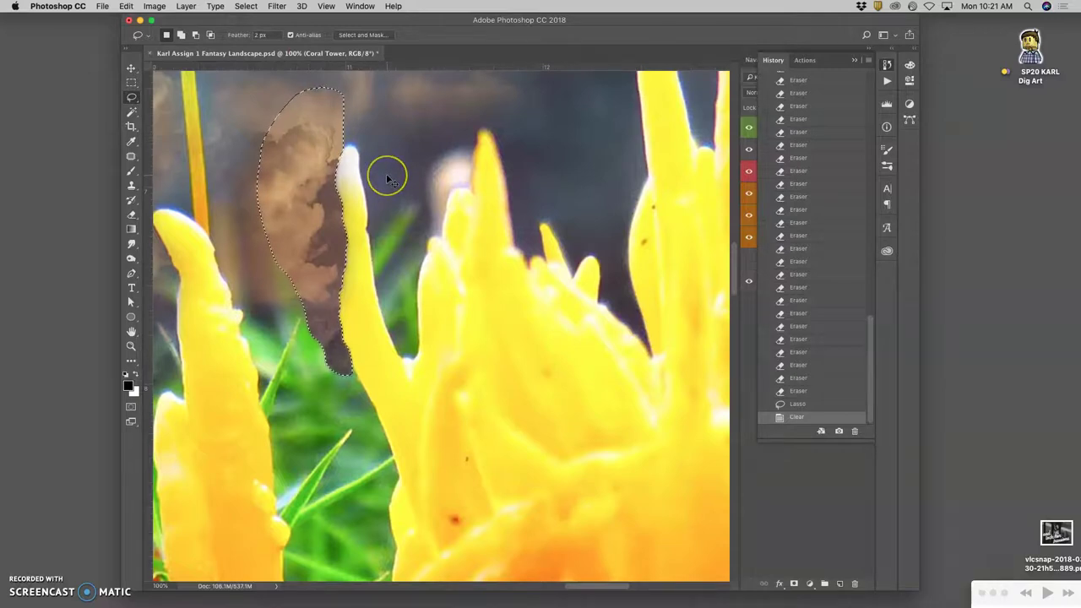
key("super+d")
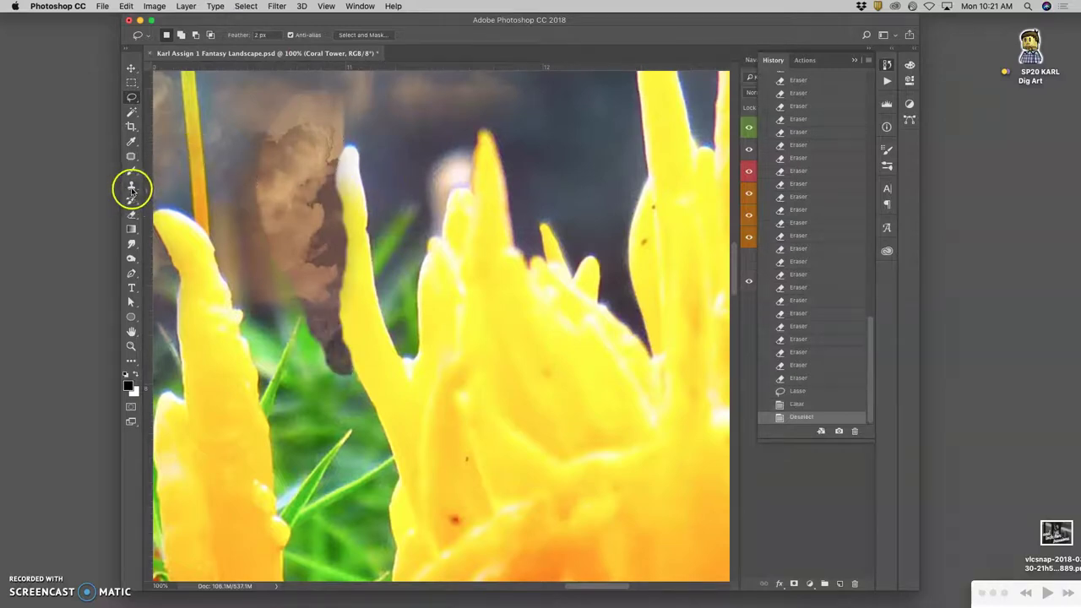
- Erase around the cleared area beside the white-tipped finger to soften its edge down into the grass
left_click(131, 215)
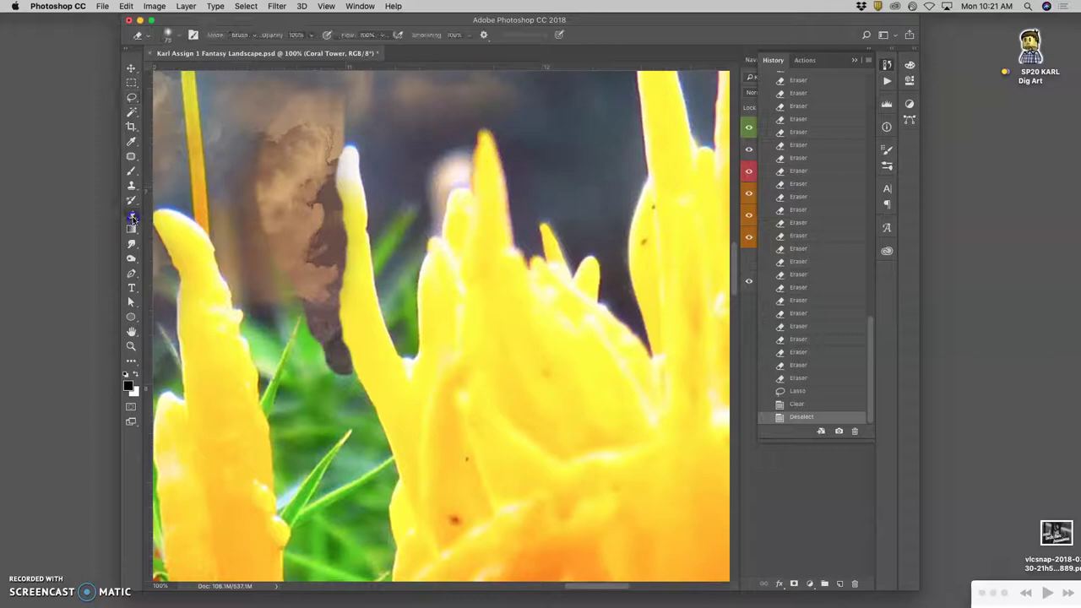
left_click(179, 36)
left_click(298, 254)
mouse_move(297, 253)
left_mouse_down()
mouse_move(267, 216)
mouse_move(277, 138)
mouse_move(304, 91)
mouse_move(342, 97)
mouse_move(326, 139)
mouse_move(348, 135)
mouse_move(308, 175)
mouse_move(307, 226)
mouse_move(278, 272)
mouse_move(321, 332)
left_mouse_up()
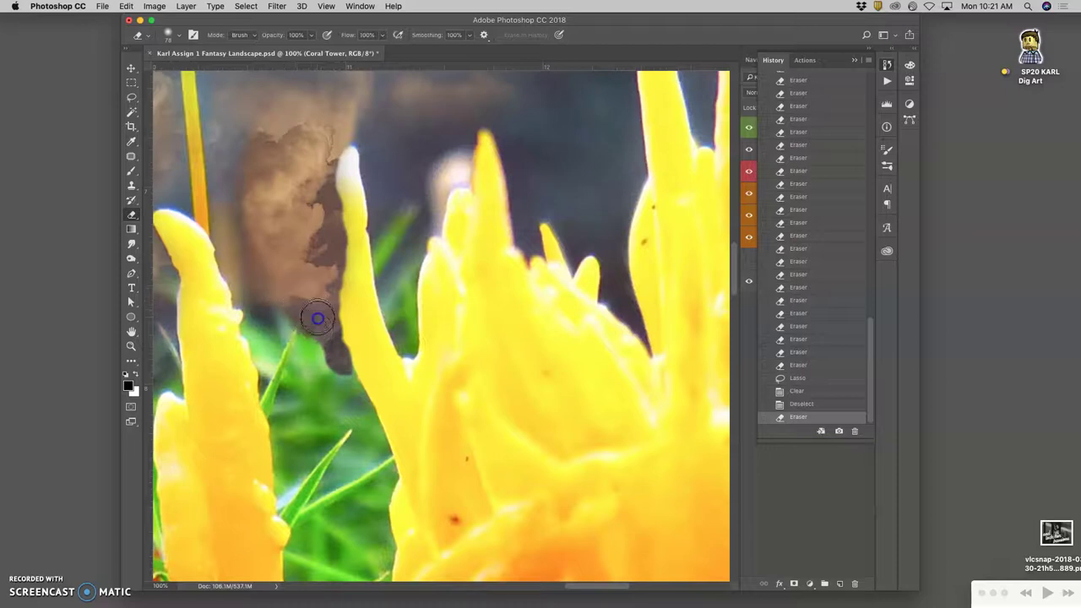
mouse_move(316, 326)
left_mouse_down()
mouse_move(279, 395)
mouse_move(273, 305)
left_mouse_up()
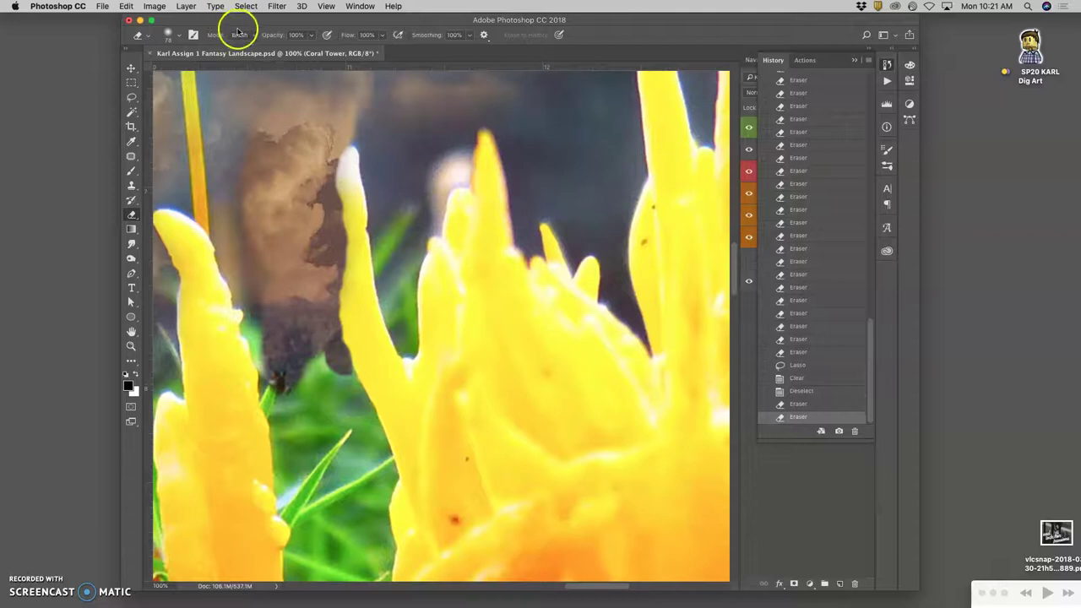
- Set the eraser to 178 px and 53% opacity, and fade the backdrop between the white-tipped finger and the neighbouring coral peak
left_click(167, 34)
left_click_drag(227, 71, 233, 71)
left_click(311, 35)
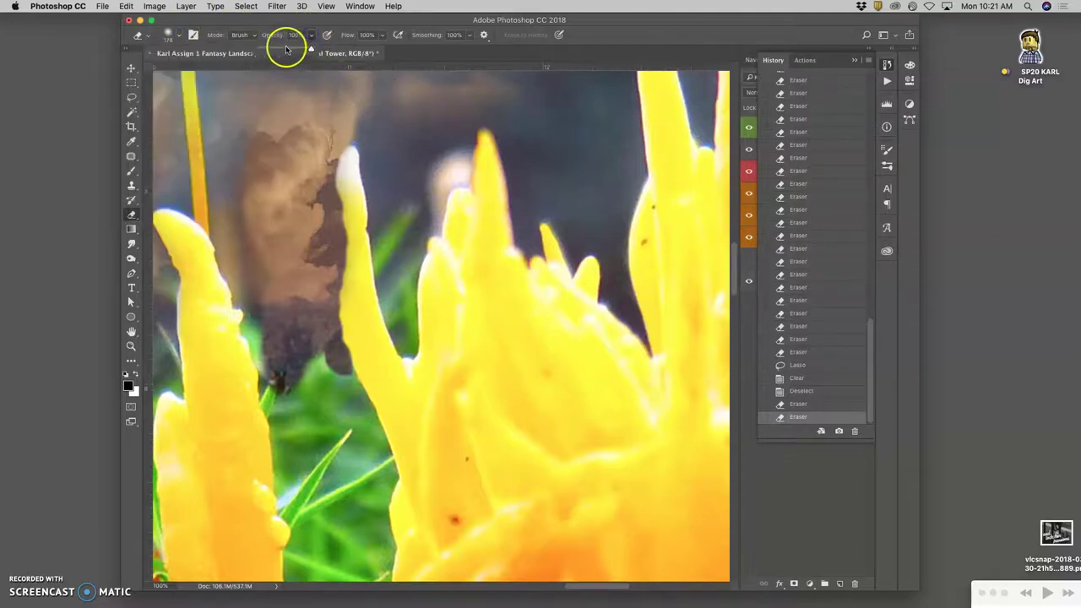
type("53")
mouse_move(377, 144)
left_mouse_down()
mouse_move(368, 304)
mouse_move(382, 258)
mouse_move(408, 277)
mouse_move(415, 323)
mouse_move(413, 300)
mouse_move(405, 306)
mouse_move(418, 273)
mouse_move(382, 296)
left_mouse_up()
left_click_drag(403, 345, 397, 368)
mouse_move(499, 232)
left_mouse_down()
mouse_move(495, 252)
mouse_move(480, 224)
left_mouse_up()
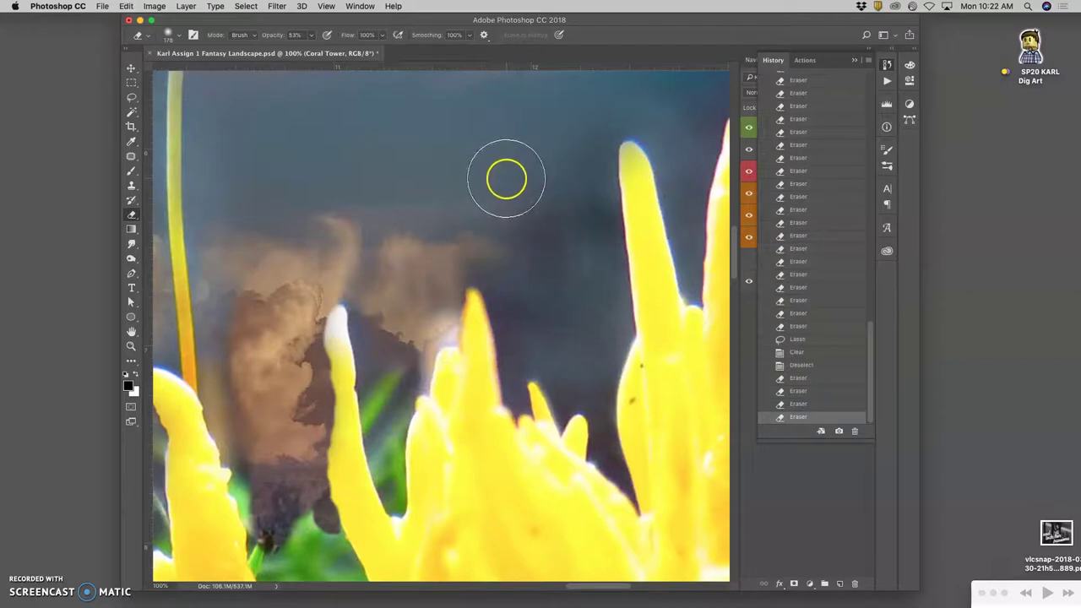
- Toggle the backdrop layers, including 4 and 5, off and on to check which ones form the sky behind the coral
left_click(750, 149)
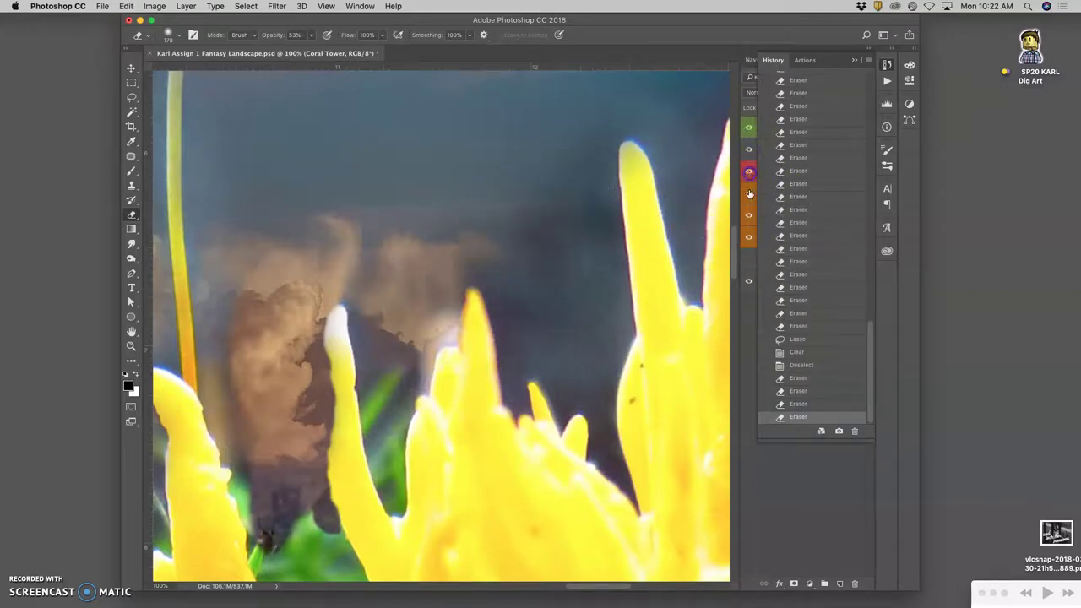
left_click(749, 216)
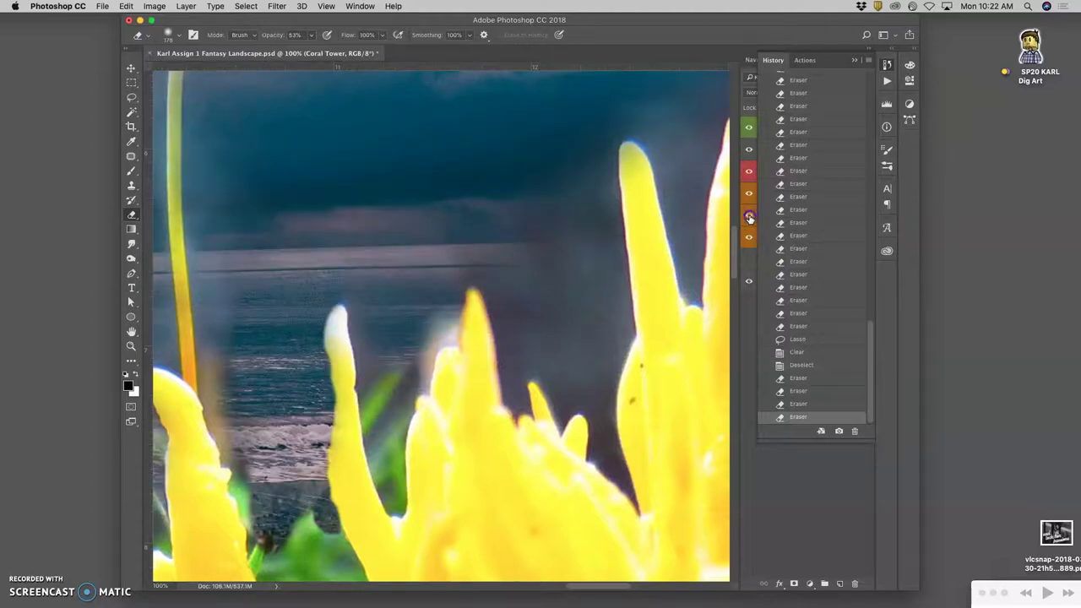
left_click(748, 216)
left_click(748, 216)
left_click(749, 217)
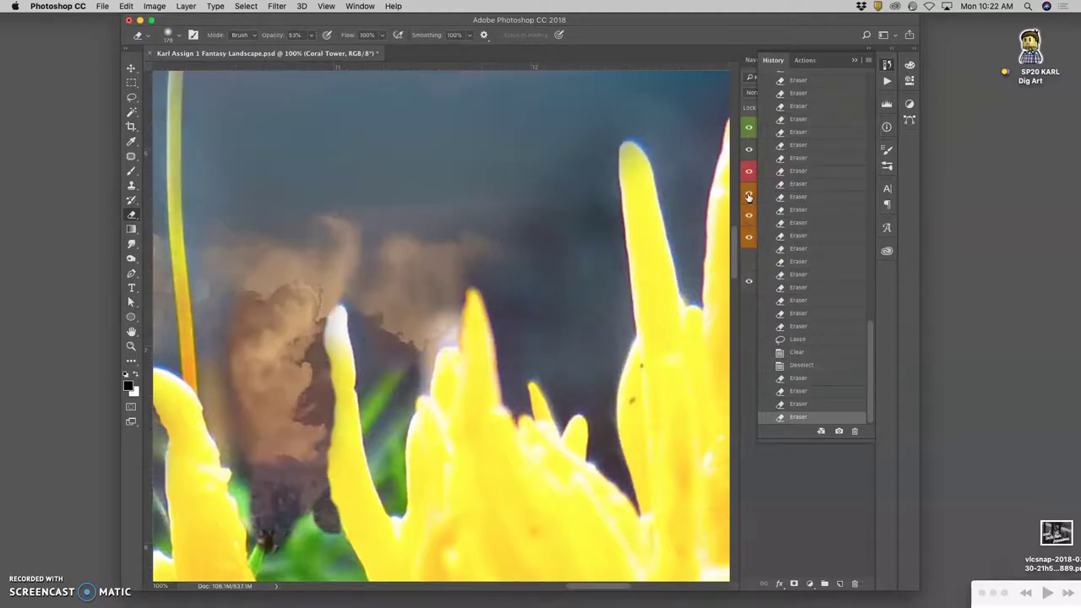
left_click(748, 217)
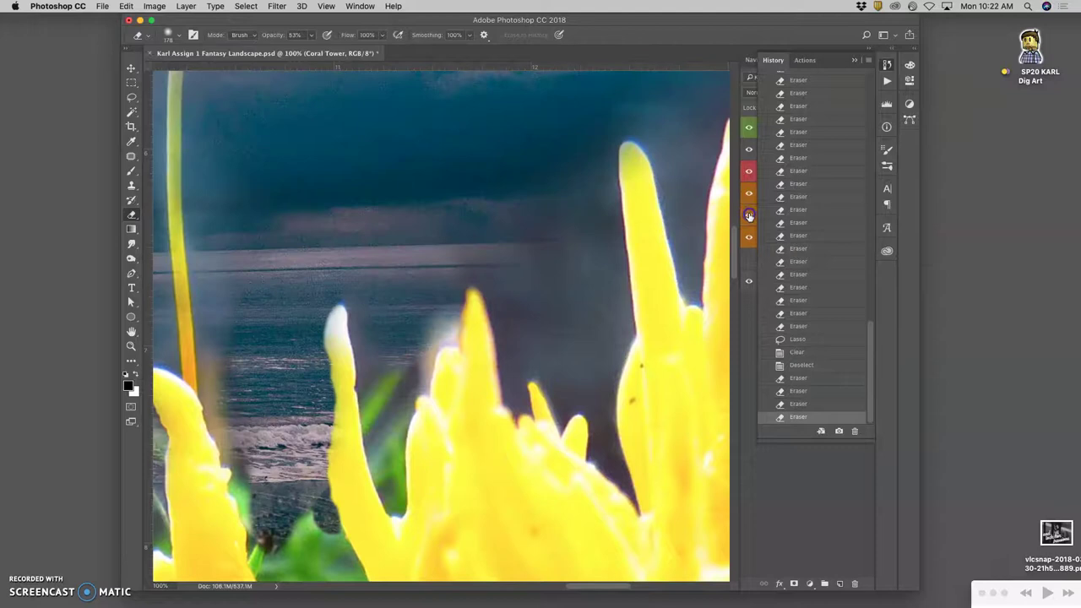
left_click(748, 216)
left_click(749, 239)
left_click(749, 239)
left_click(750, 242)
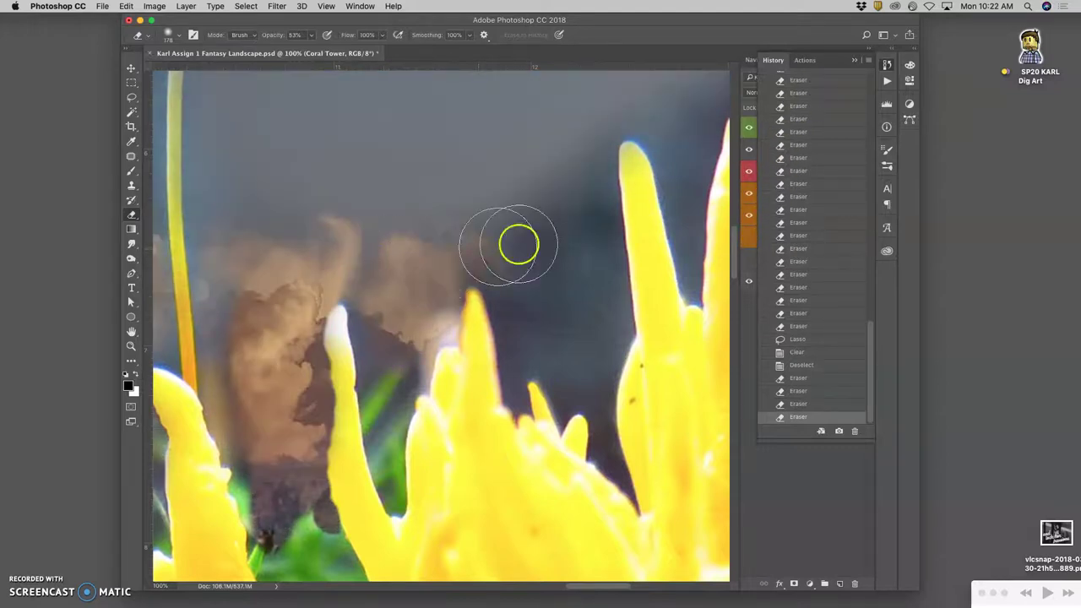
left_click(747, 238)
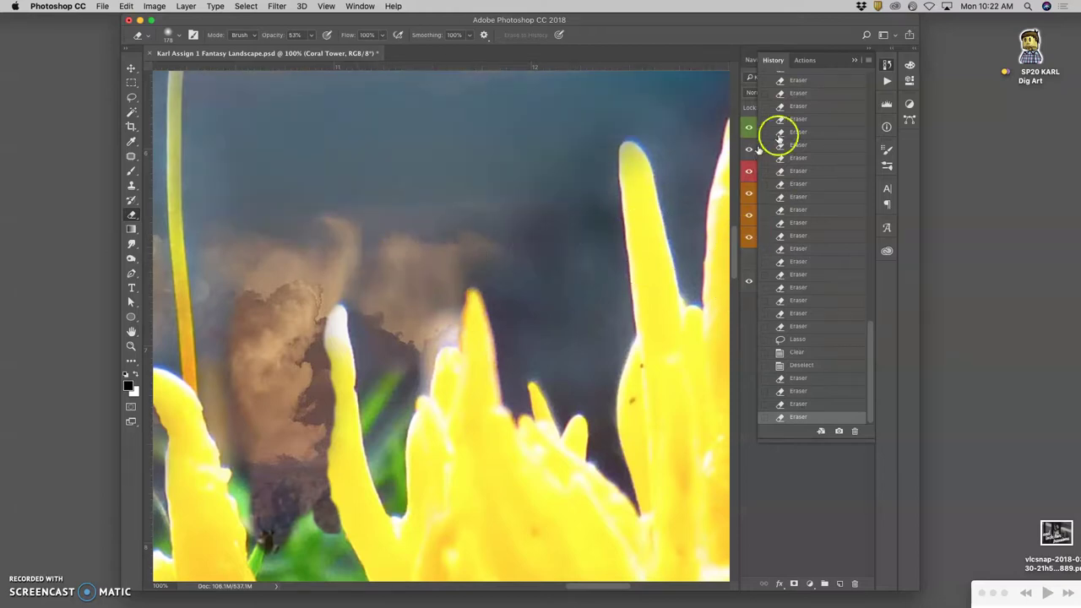
left_click(856, 63)
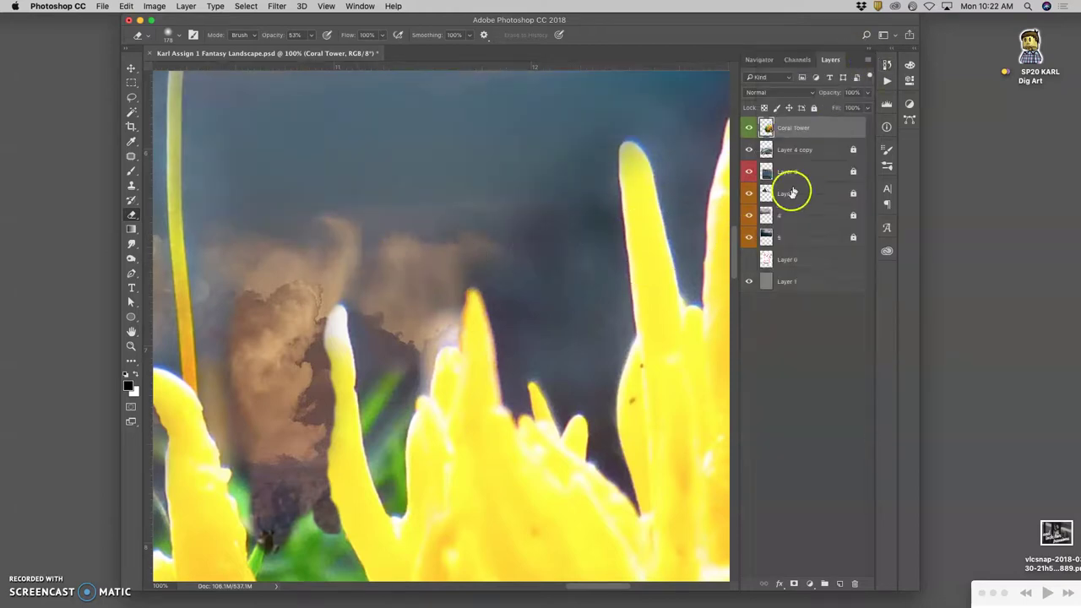
left_click(748, 241)
left_click(749, 239)
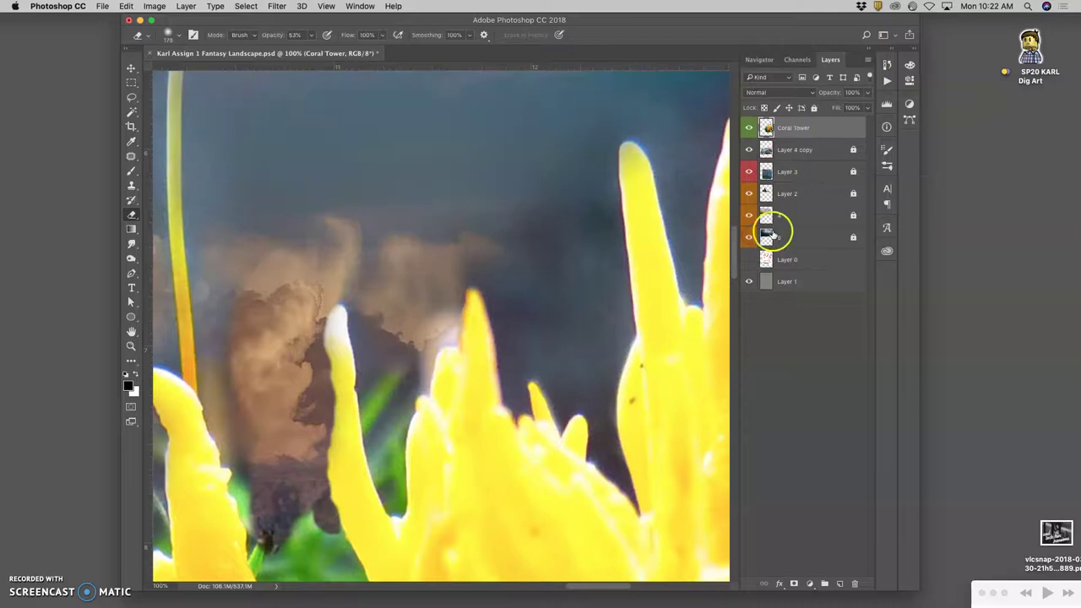
- Unlock layer 5 and erase its sky patches above the white-tipped coral finger
left_click(788, 217)
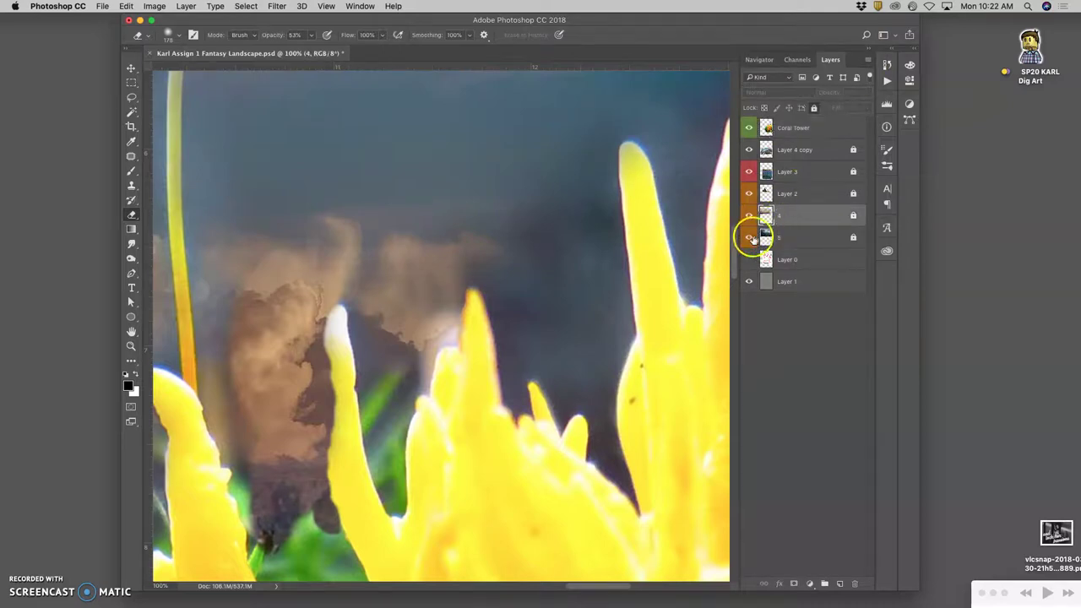
left_click(748, 240)
left_click(748, 240)
left_click(783, 236)
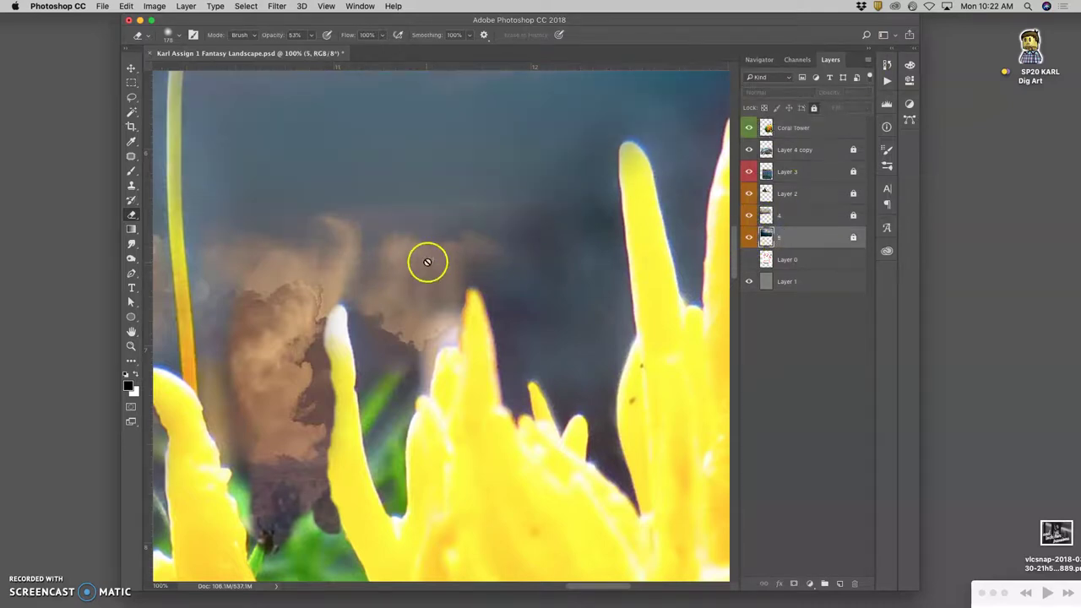
left_click(813, 108)
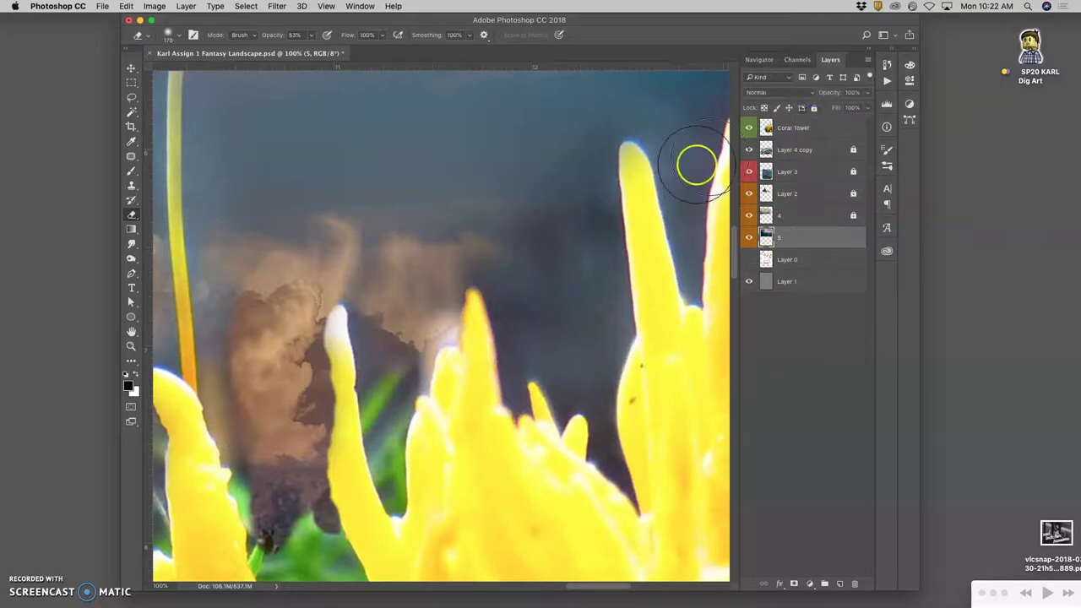
mouse_move(415, 271)
left_mouse_down()
mouse_move(462, 260)
mouse_move(427, 275)
left_mouse_up()
left_click(321, 258)
left_click(324, 261)
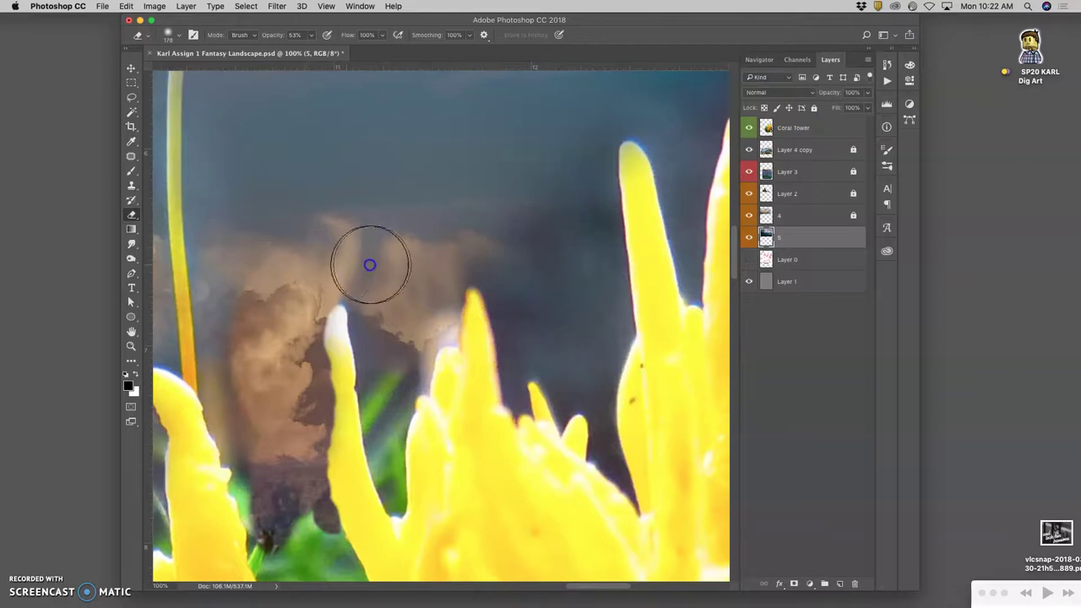
- Examine the sky around the buds and mountain, and the blend of the whole composition
mouse_move(422, 261)
left_mouse_down()
mouse_move(410, 257)
mouse_move(553, 250)
left_mouse_up()
mouse_move(455, 261)
left_mouse_down()
mouse_move(728, 256)
mouse_move(592, 278)
mouse_move(625, 275)
left_mouse_up()
left_click_drag(452, 284, 551, 274)
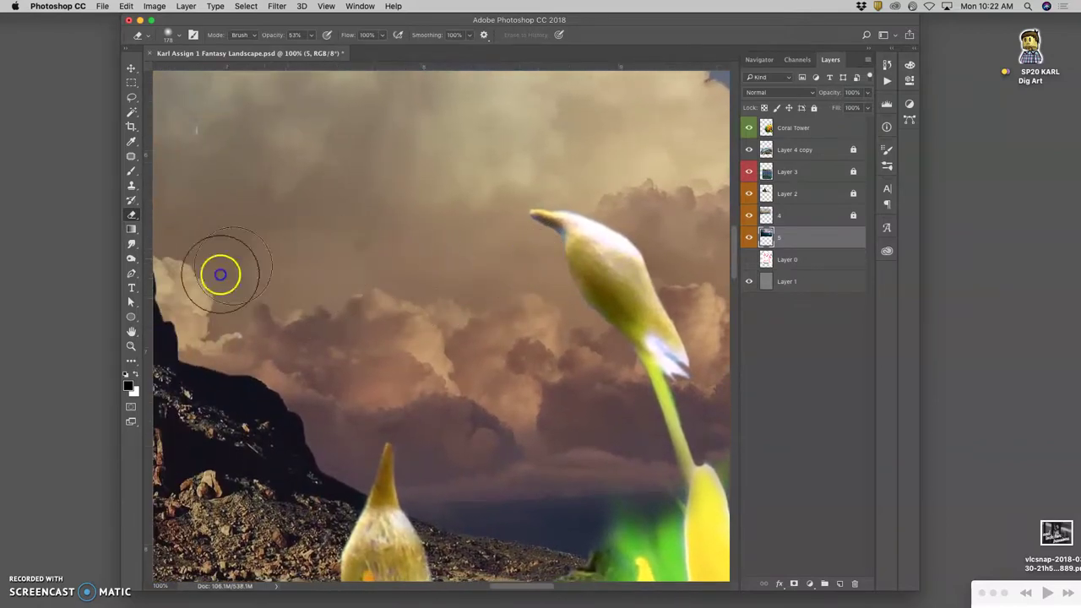
left_click_drag(362, 271, 479, 280)
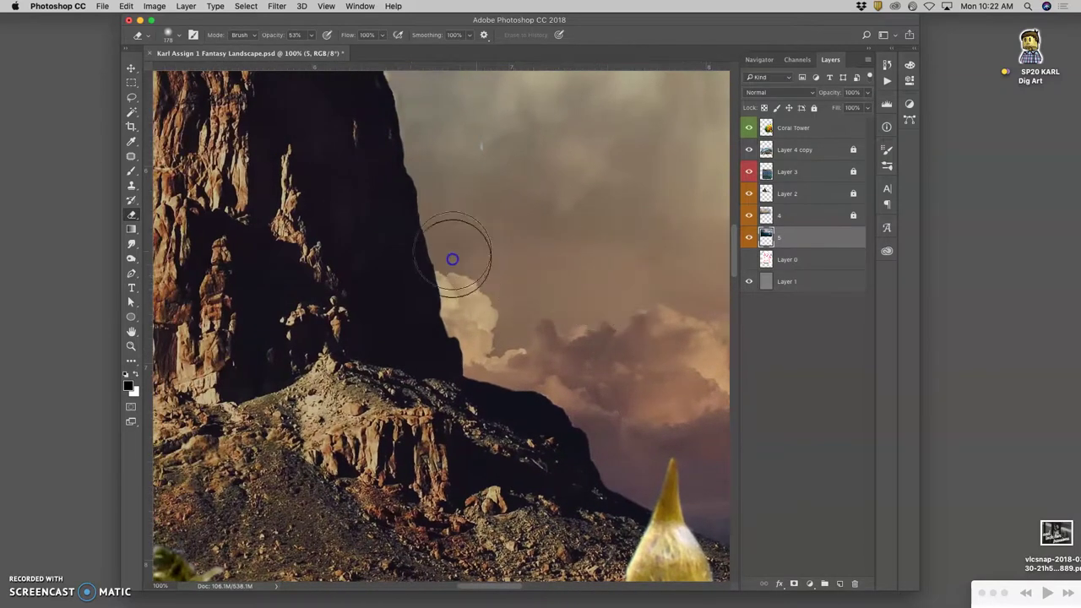
left_click_drag(602, 300, 542, 270)
left_click_drag(635, 327, 485, 260)
key("super+minus")
key("super+minus")
key("super+minus")
key("super+minus")
key("super+minus")
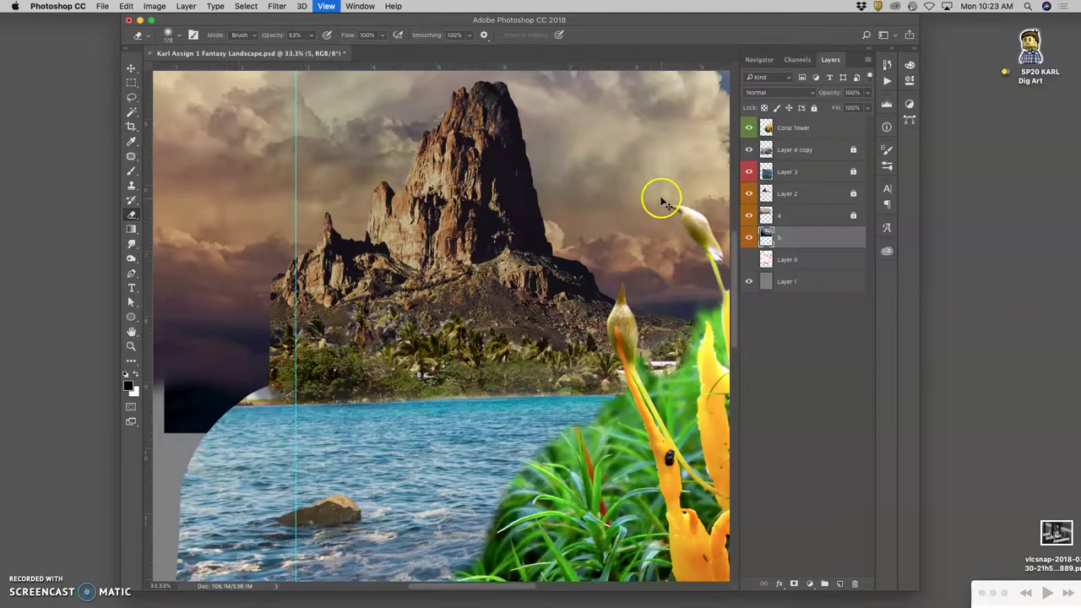
key("super+minus")
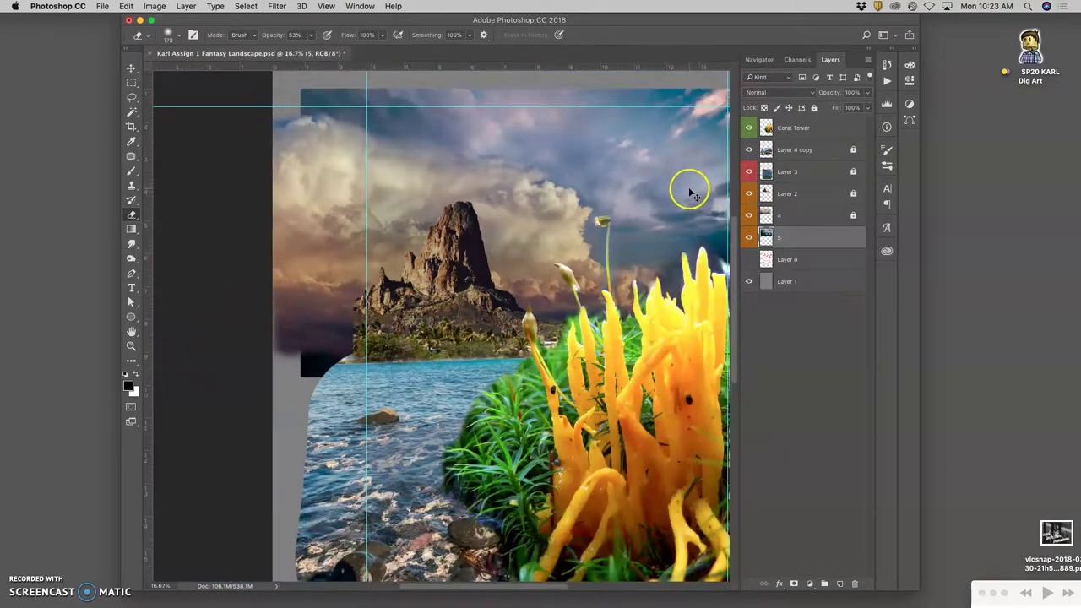
left_click_drag(675, 206, 513, 203)
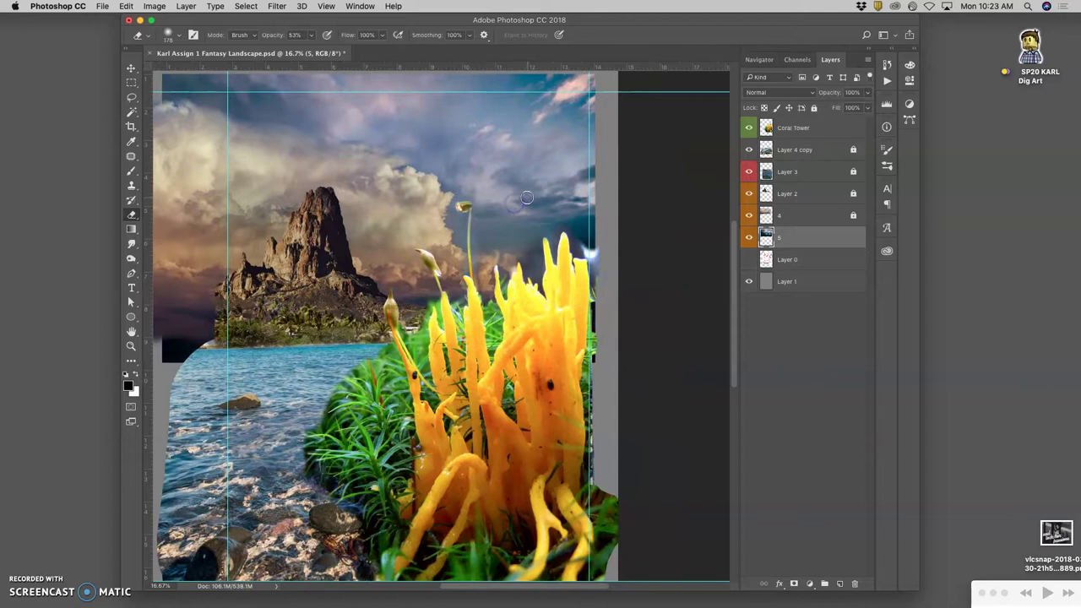
- Outline the area beside the base of the lowest bud with the Lasso tool
key("super+plus")
key("super+plus")
key("super+plus")
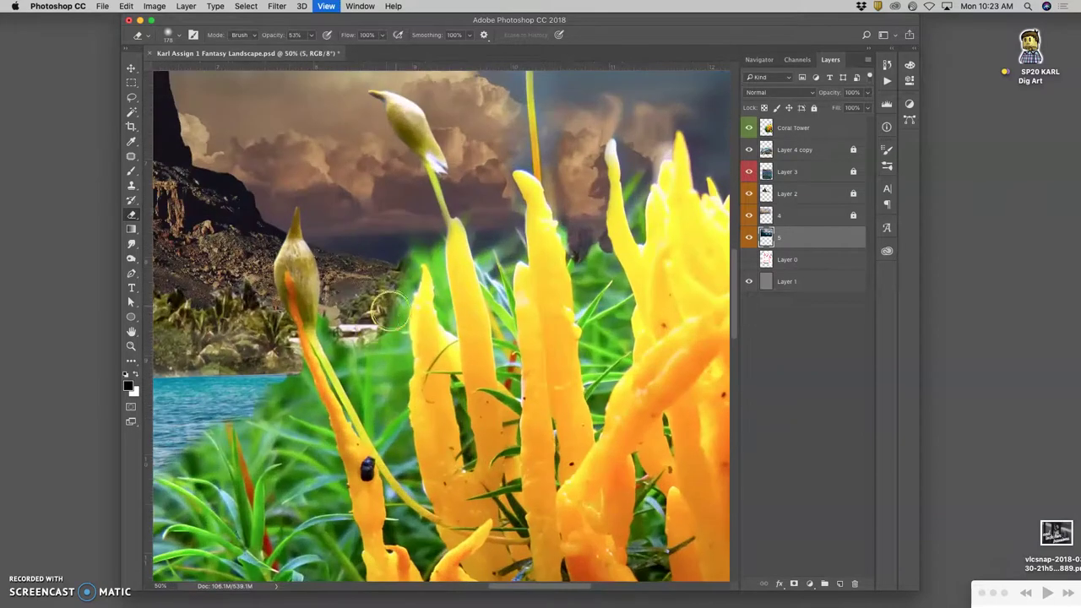
left_click(131, 99)
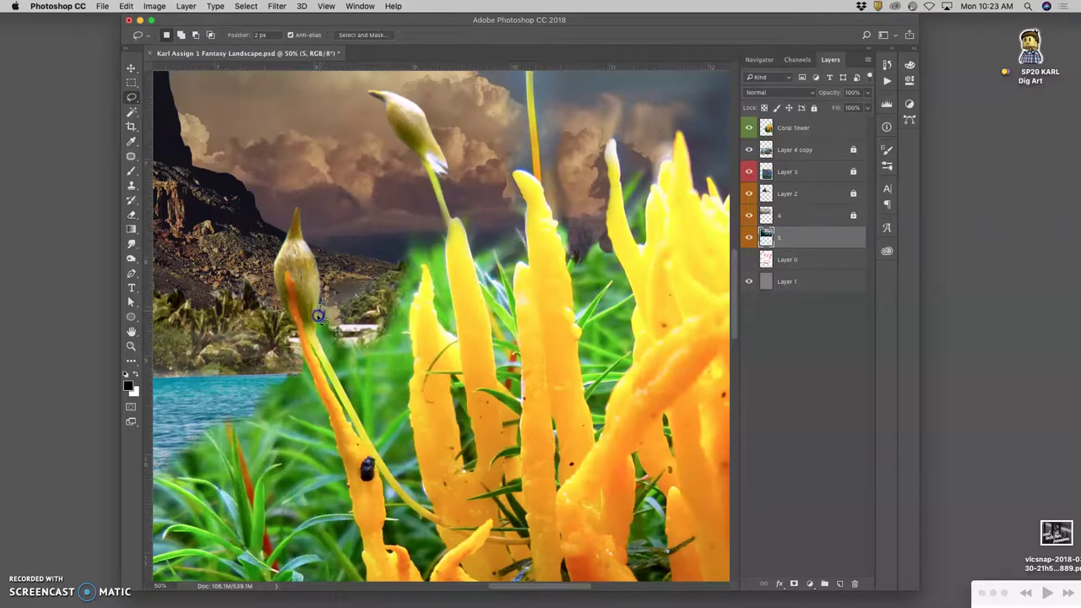